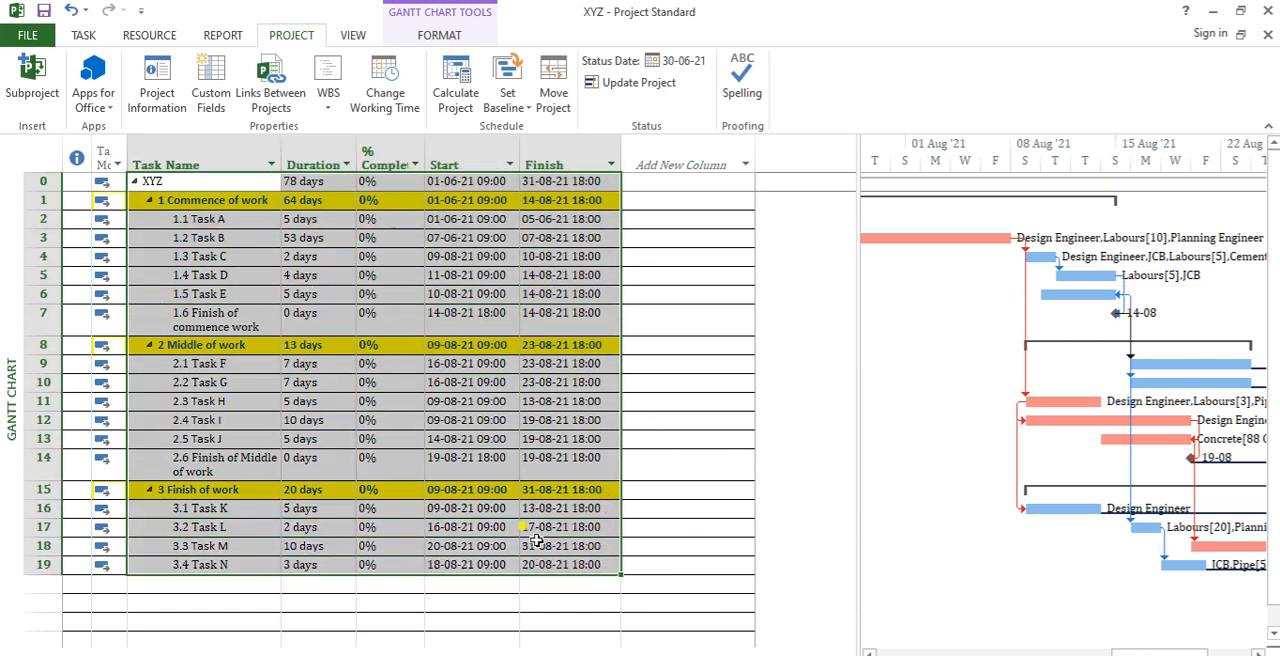
Step: Examine the three summary tasks with their subtasks and the earlier weeks of the Gantt chart timeline
left_click_drag(222, 256, 228, 312)
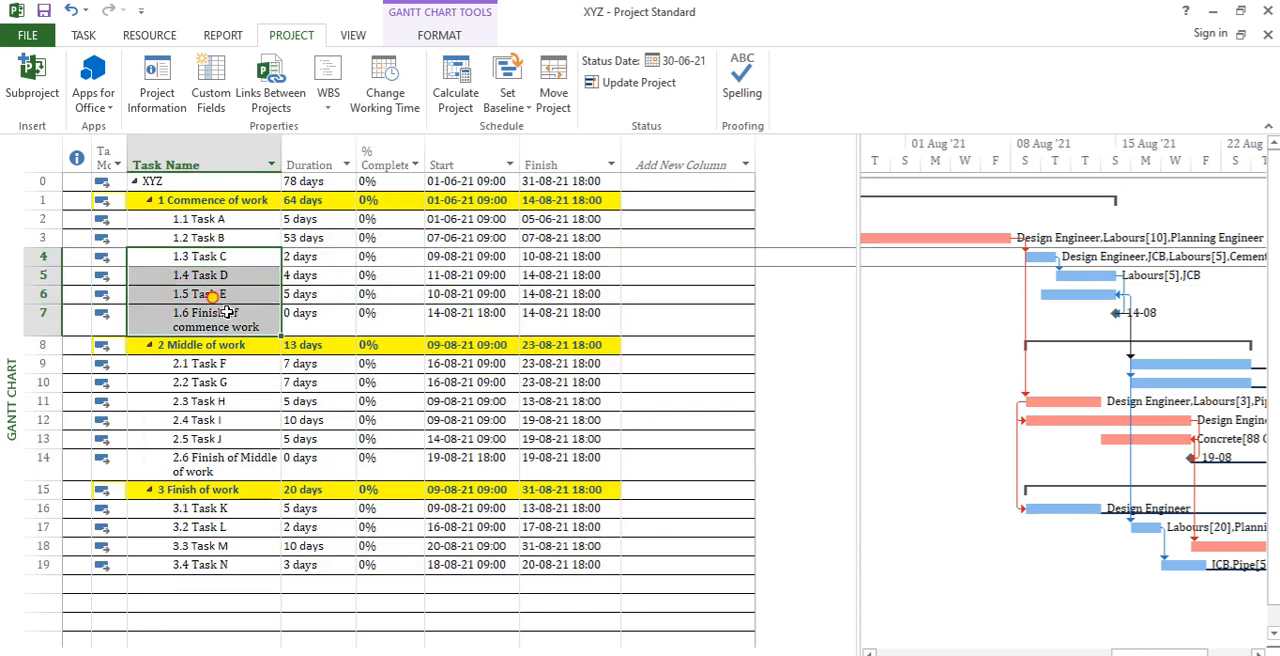
left_click(195, 183)
left_click(234, 202)
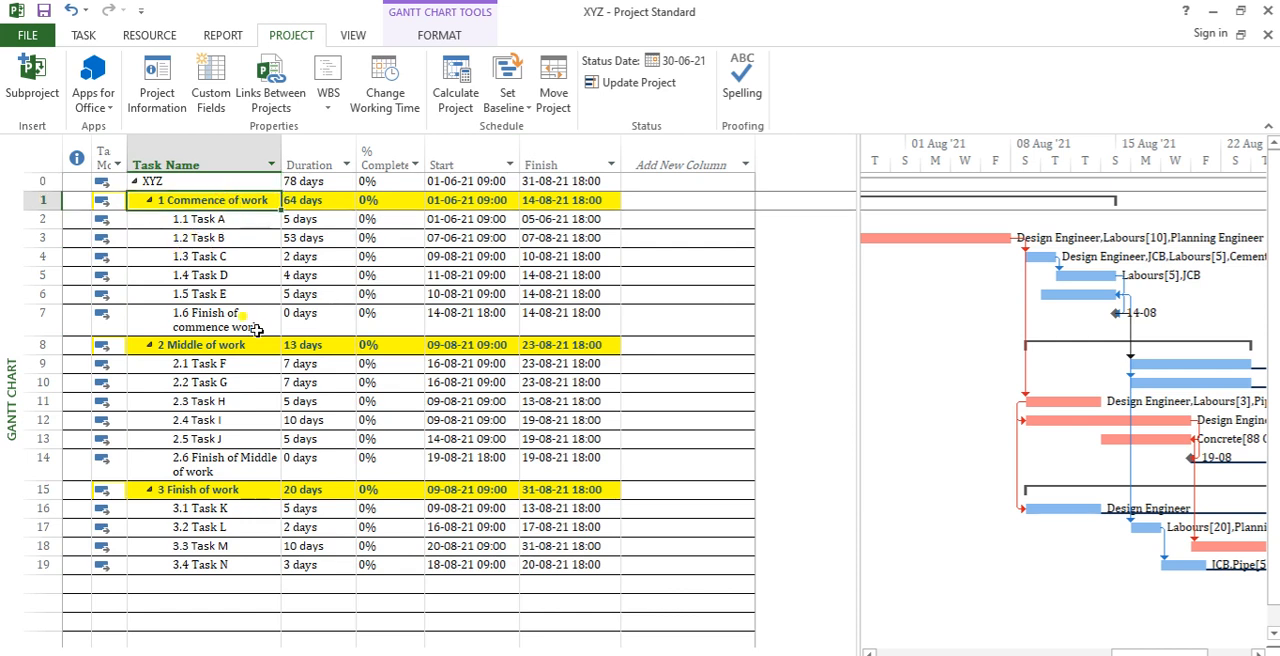
left_click(246, 349)
left_click(265, 489)
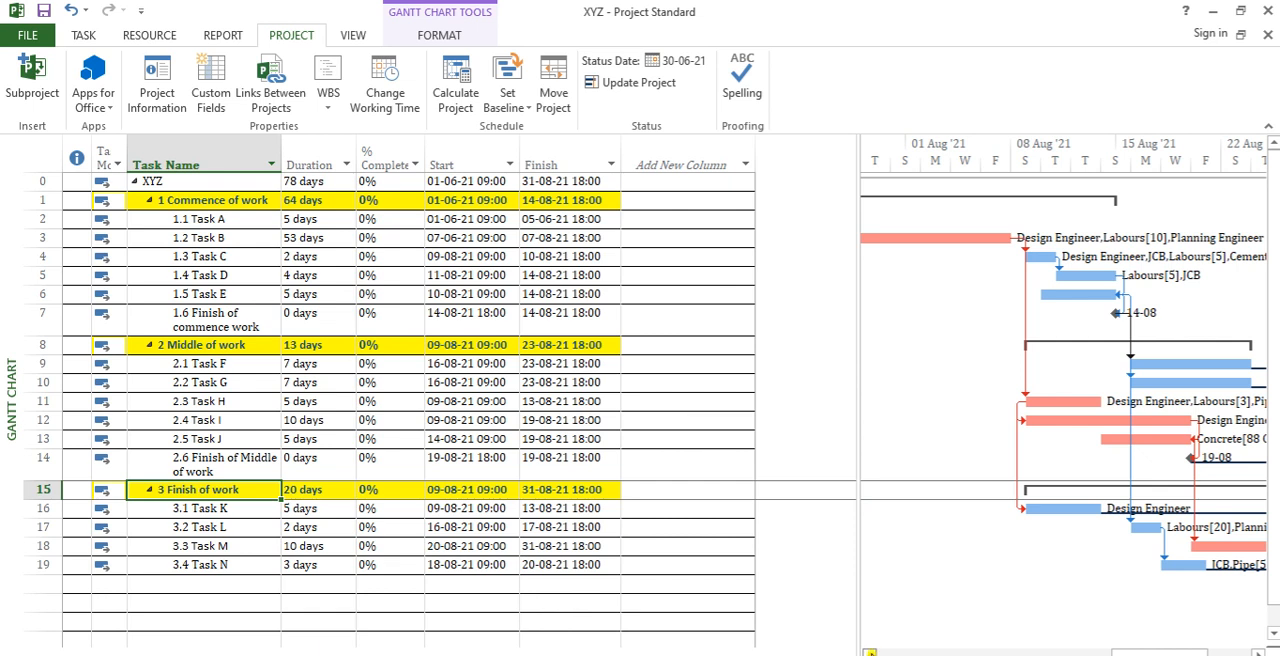
left_click(870, 652)
left_click(870, 652)
left_click(870, 652)
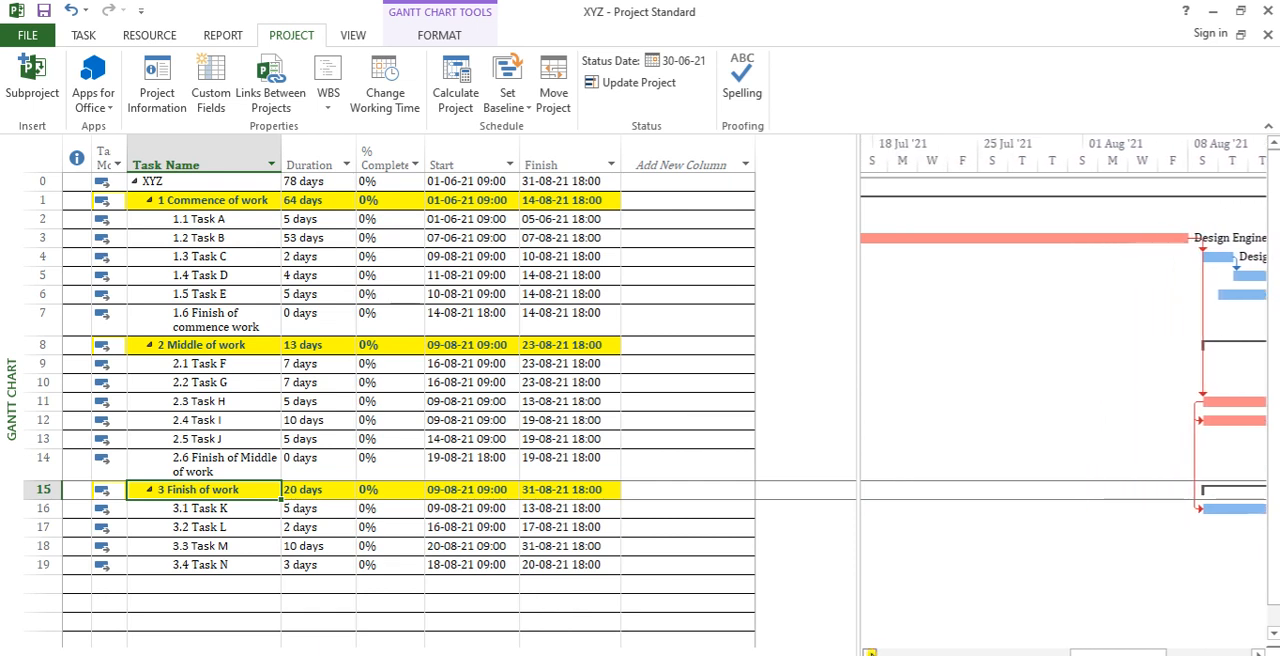
left_click(870, 652)
left_click(870, 652)
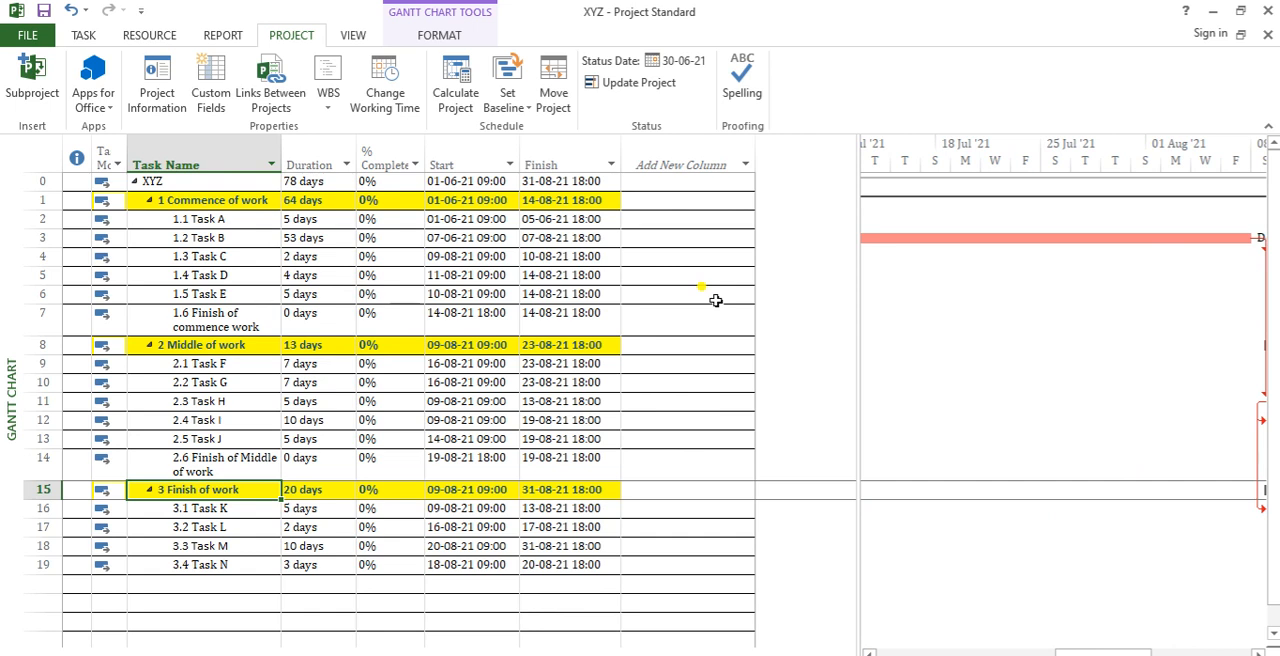
Step: Browse the predefined fields available for a new column in the task table, without adding one
left_click(744, 164)
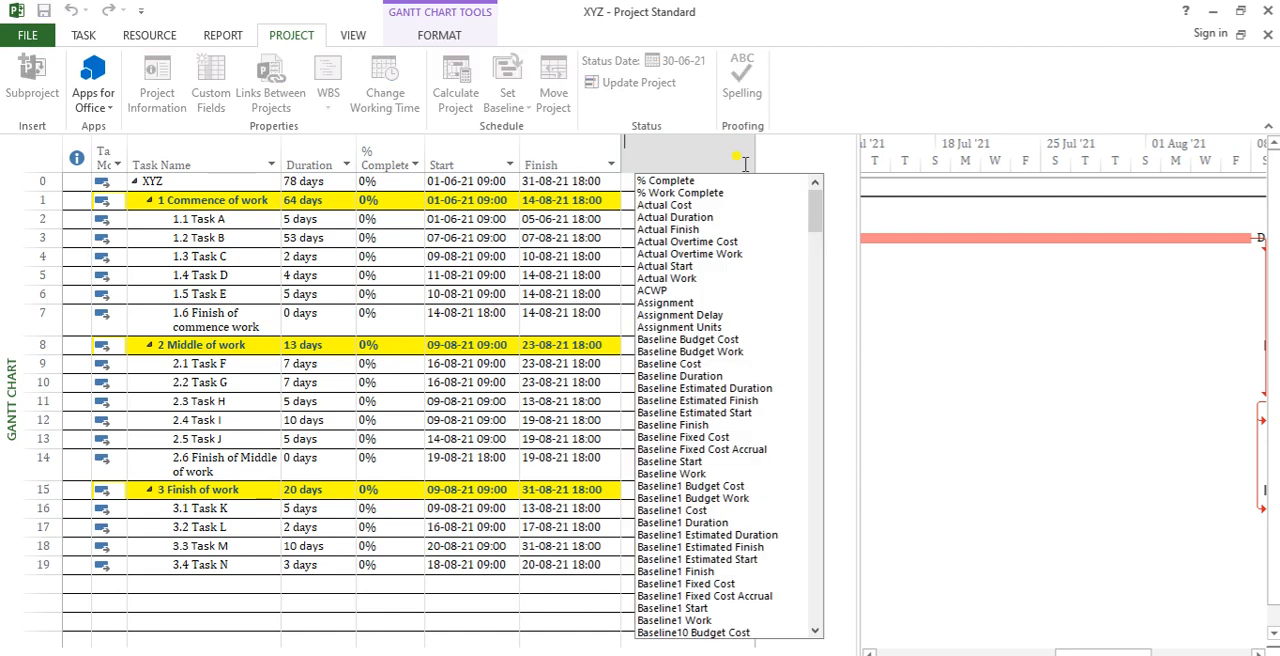
left_click_drag(811, 237, 847, 204)
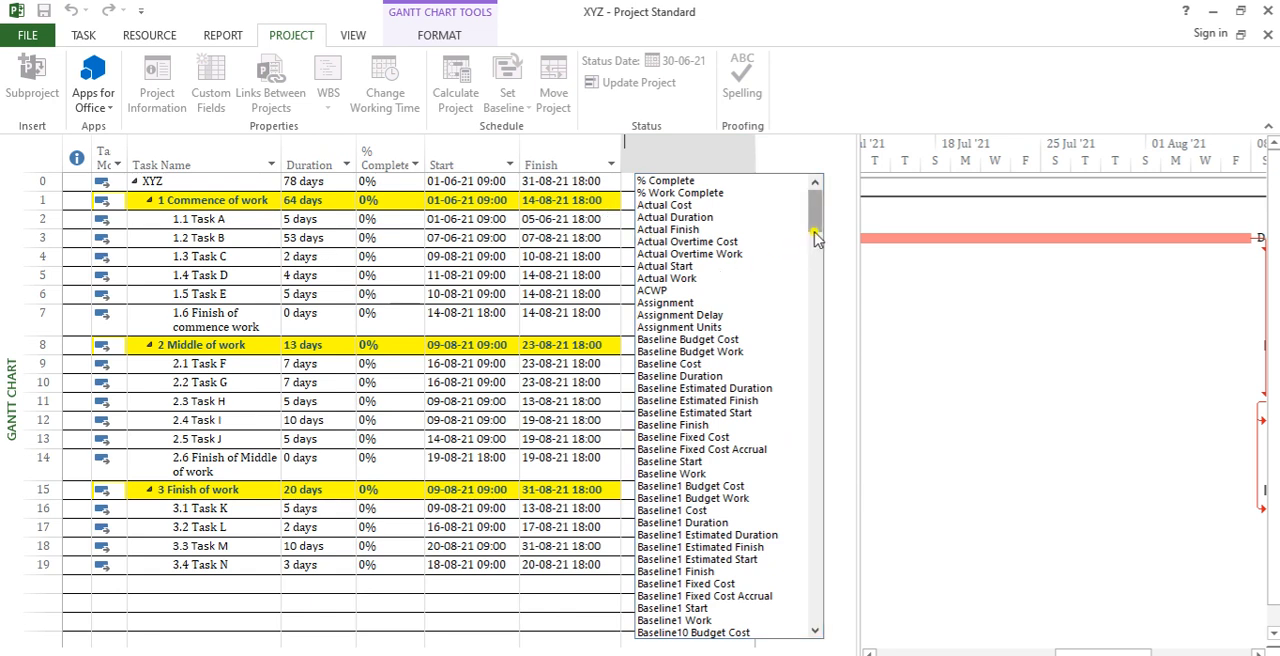
left_click_drag(817, 222, 842, 208)
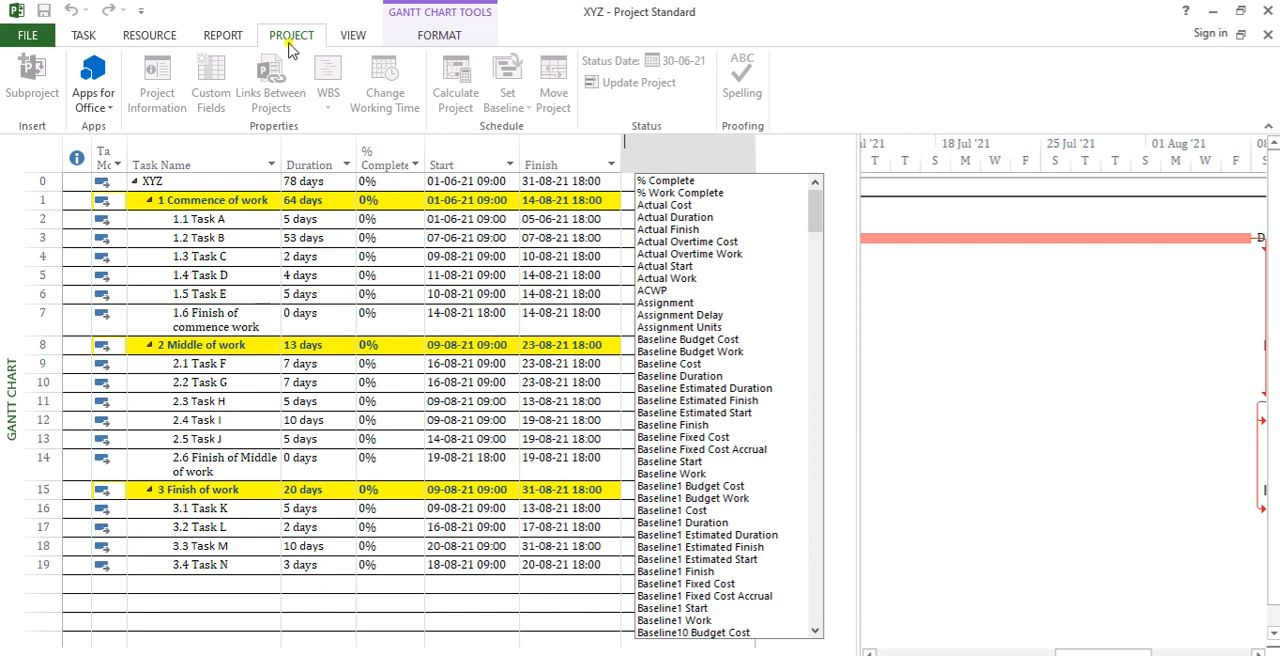
left_click(495, 318)
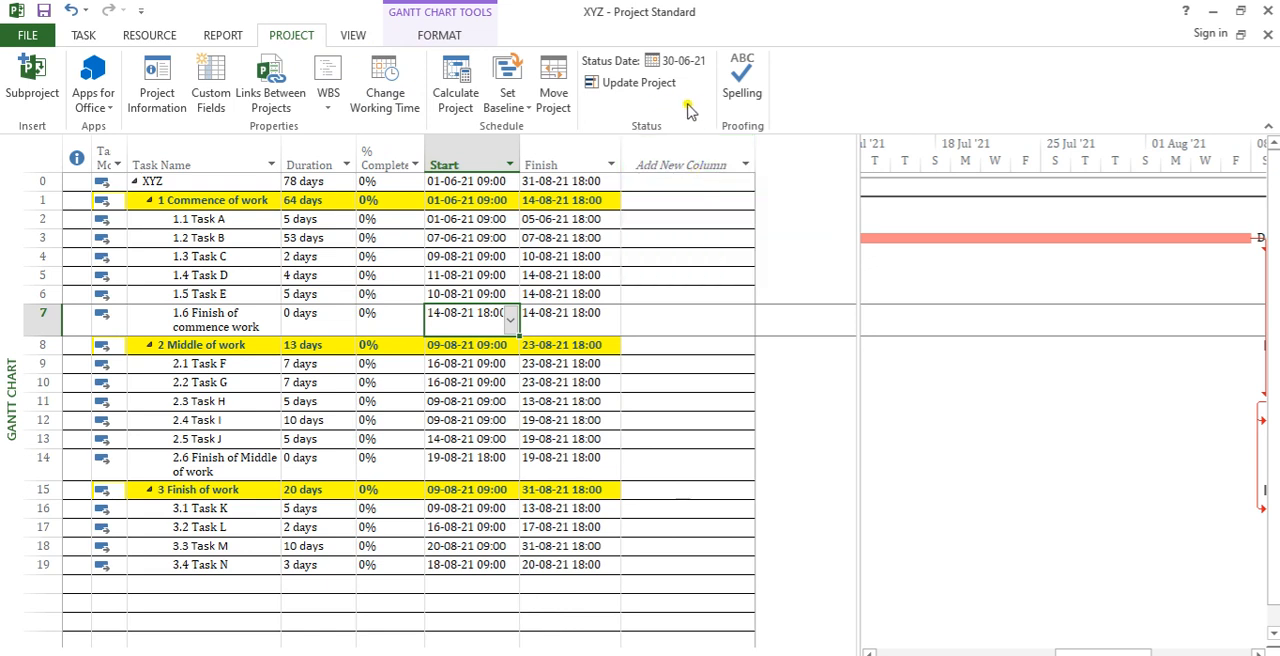
Step: Open the custom fields settings and choose task fields of the Text type
left_click(83, 35)
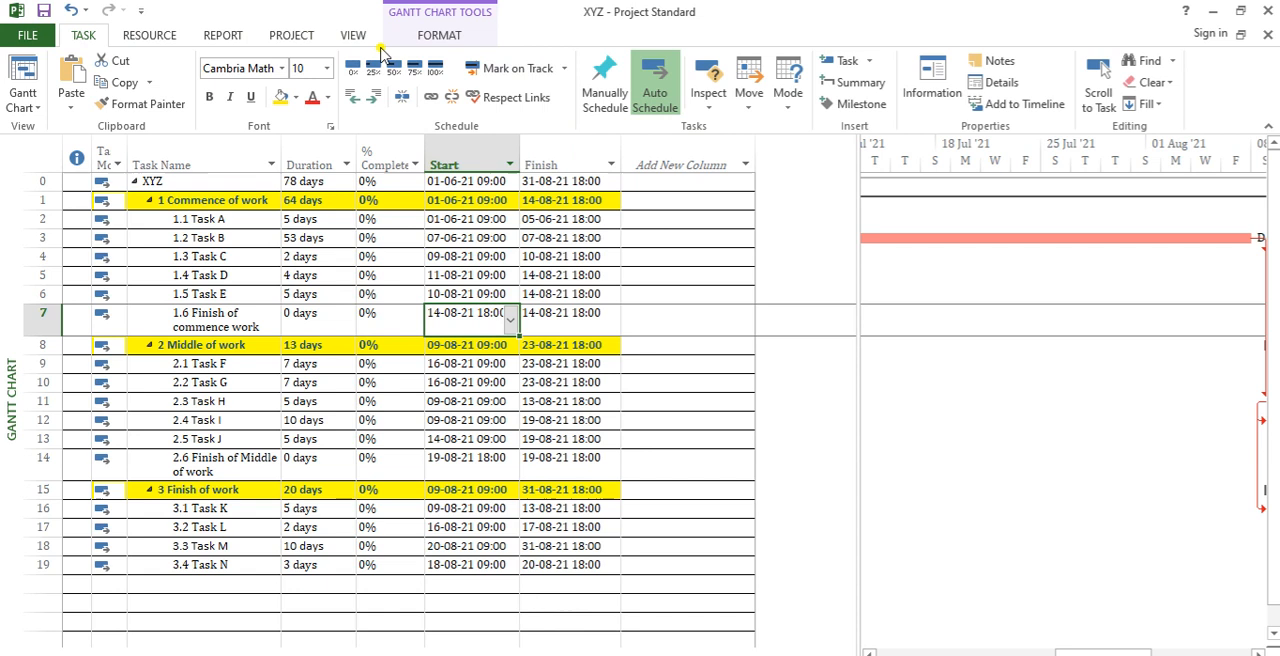
left_click(299, 36)
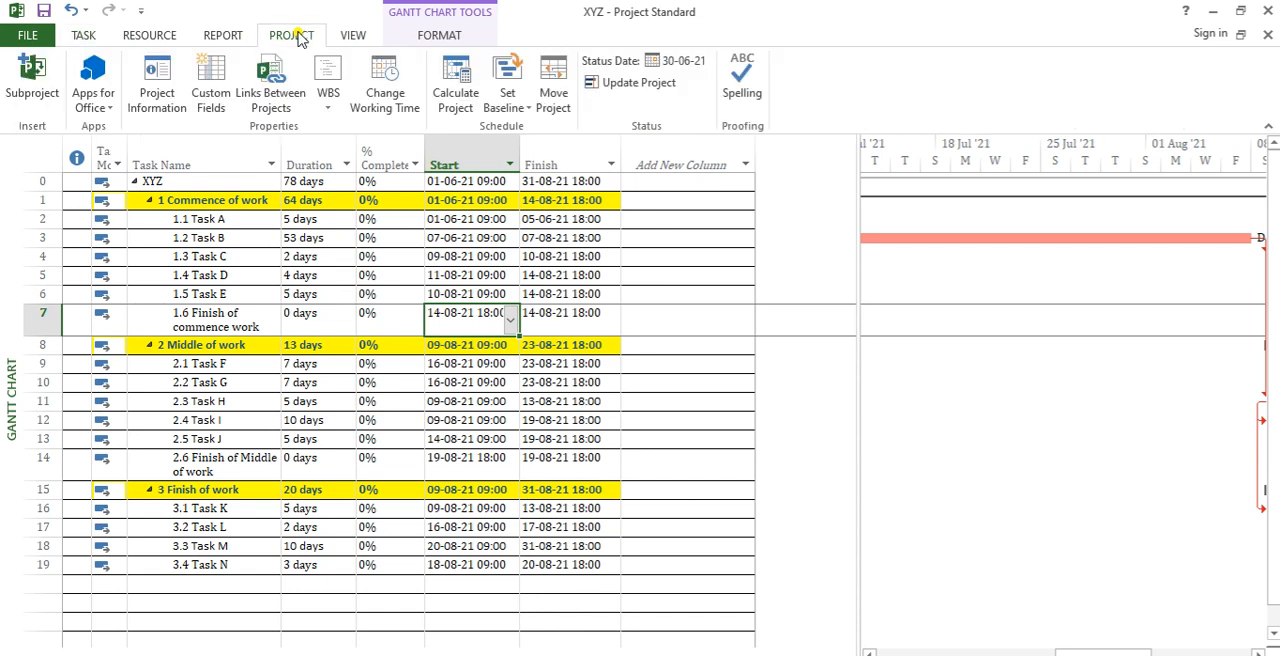
left_click(222, 90)
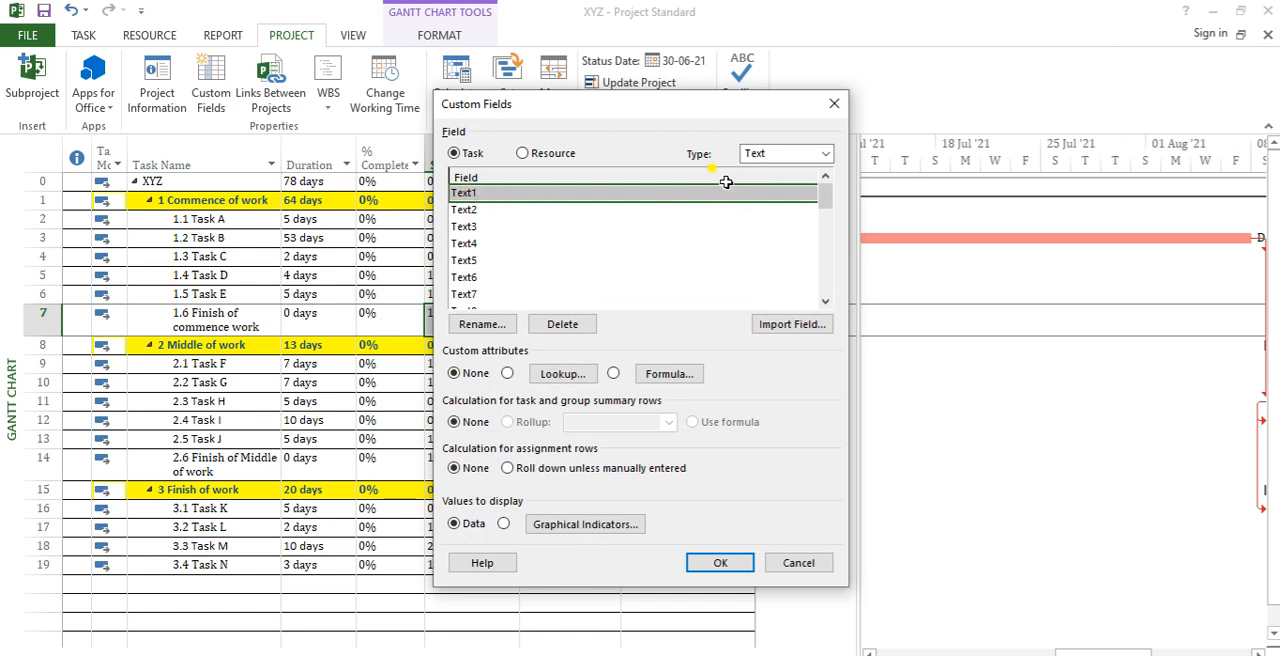
left_click(805, 157)
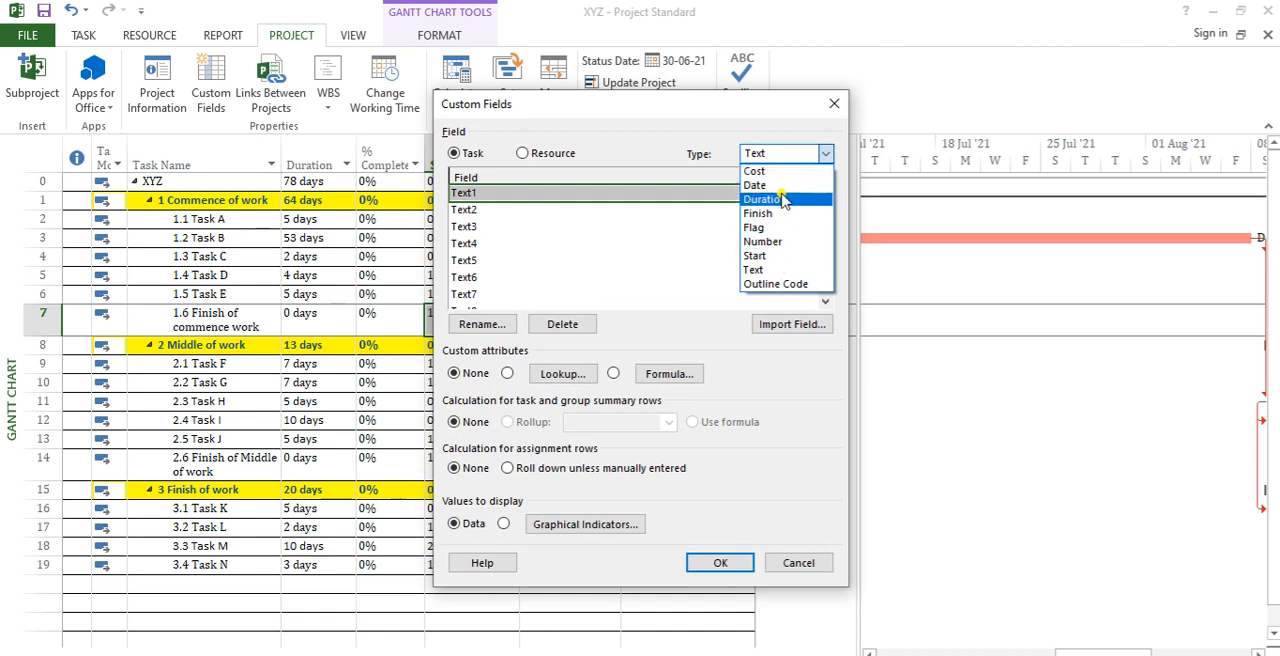
left_click(781, 272)
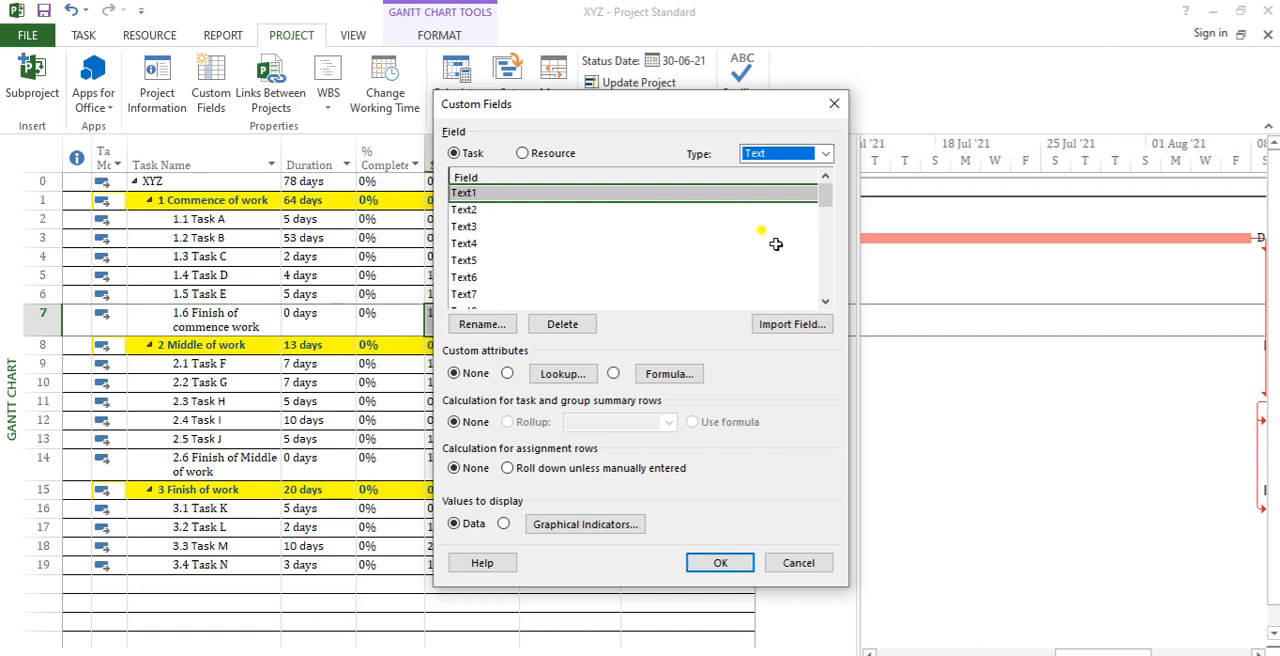
left_click(523, 155)
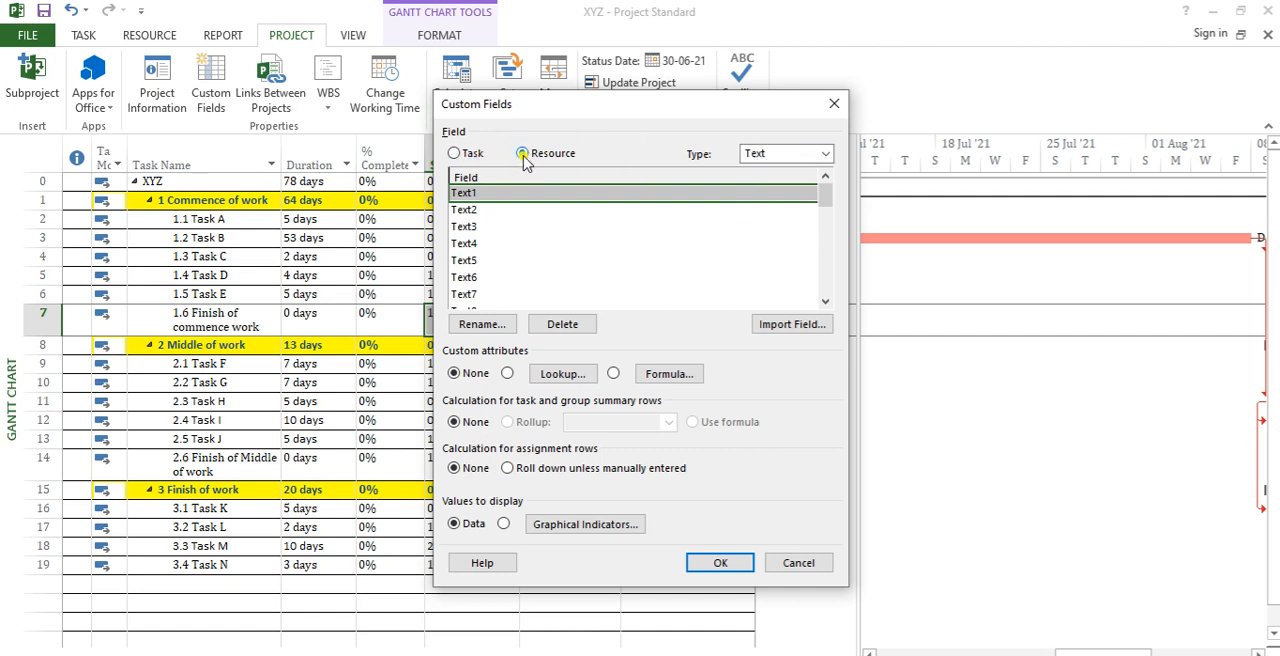
left_click(457, 153)
Step: Rename the custom task field Text1 to "Category"
left_click(481, 324)
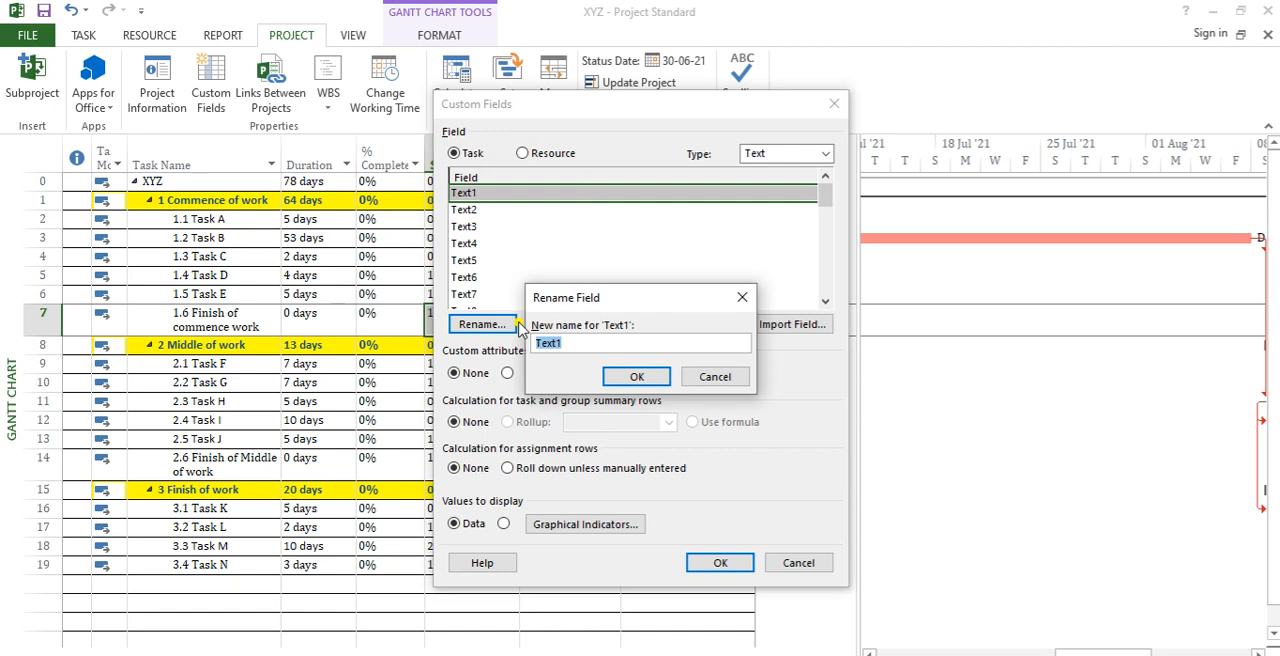
type("Category")
left_click(636, 377)
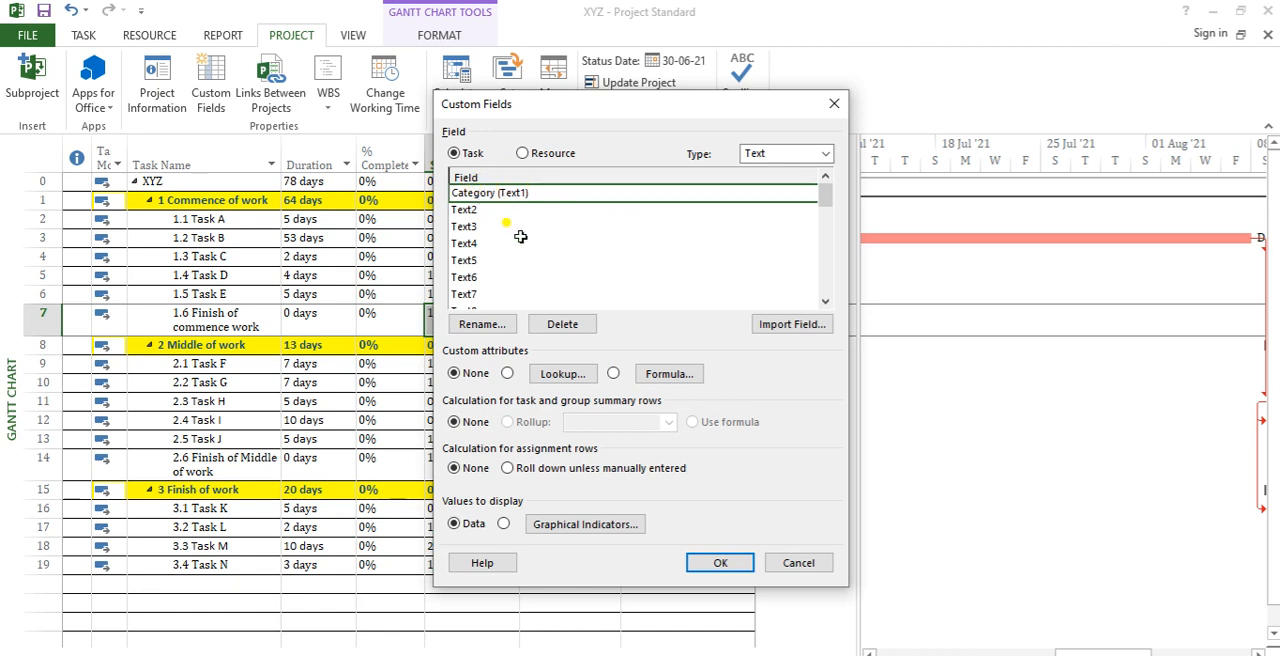
Step: Rename the custom task field Text2 to "Unit"
left_click(470, 212)
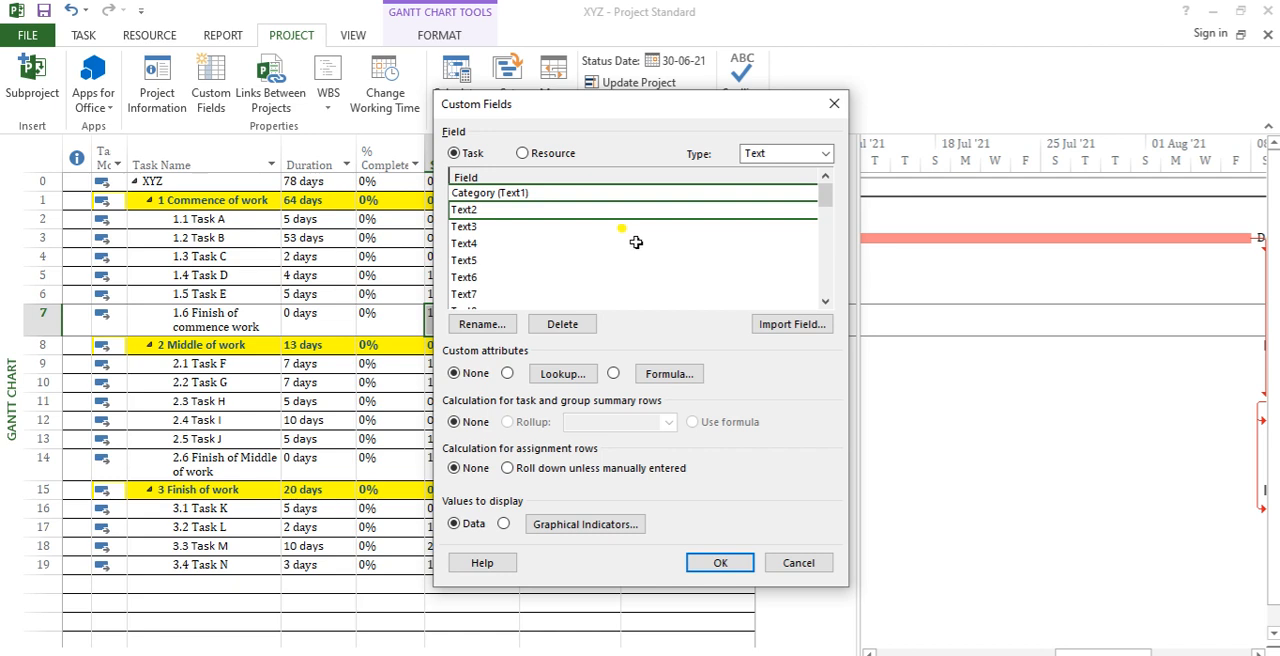
left_click(497, 328)
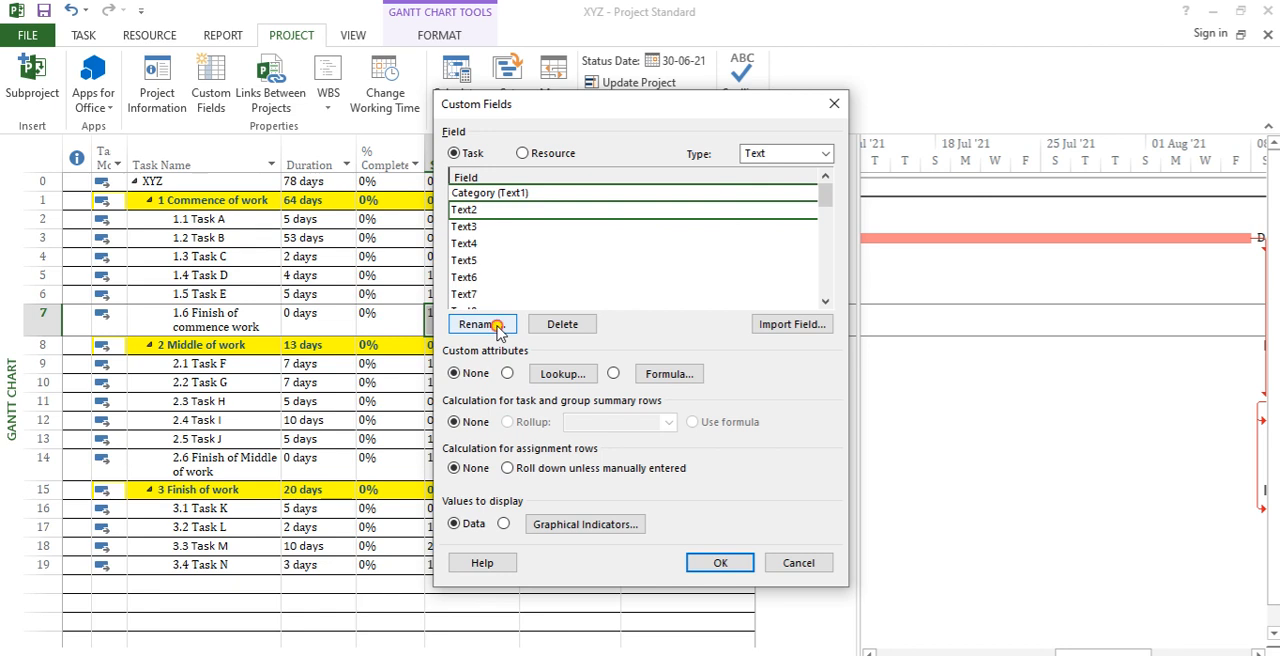
type("Uni")
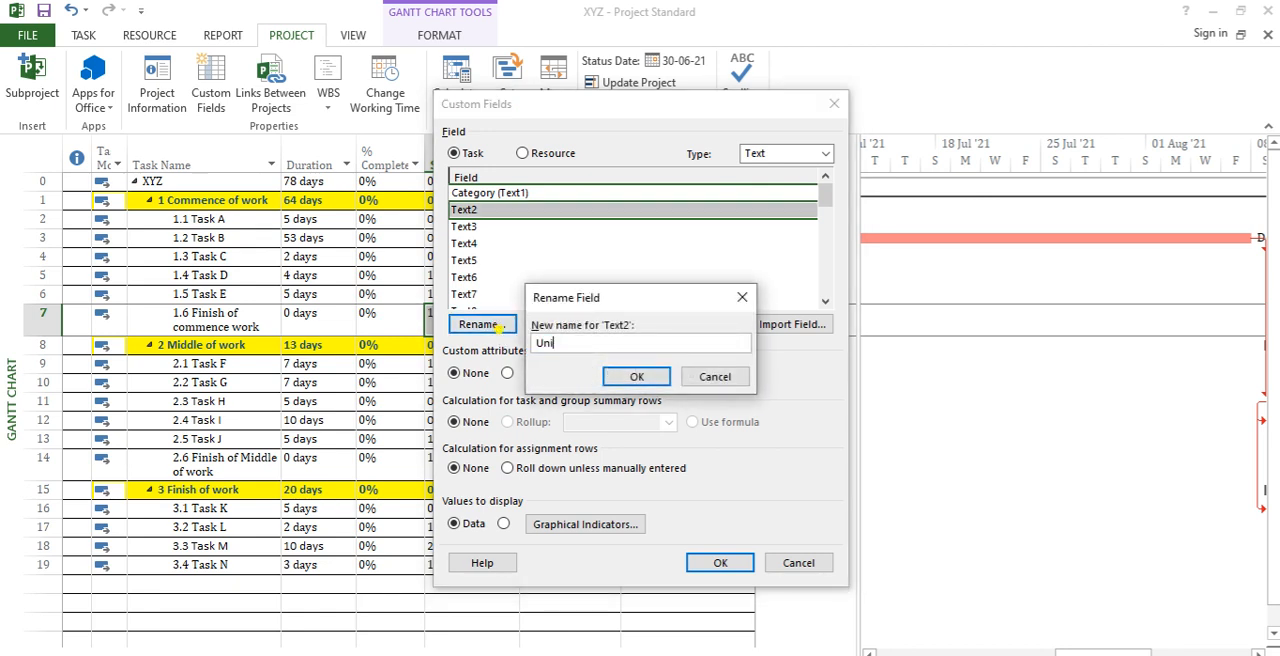
type("t")
left_click(636, 378)
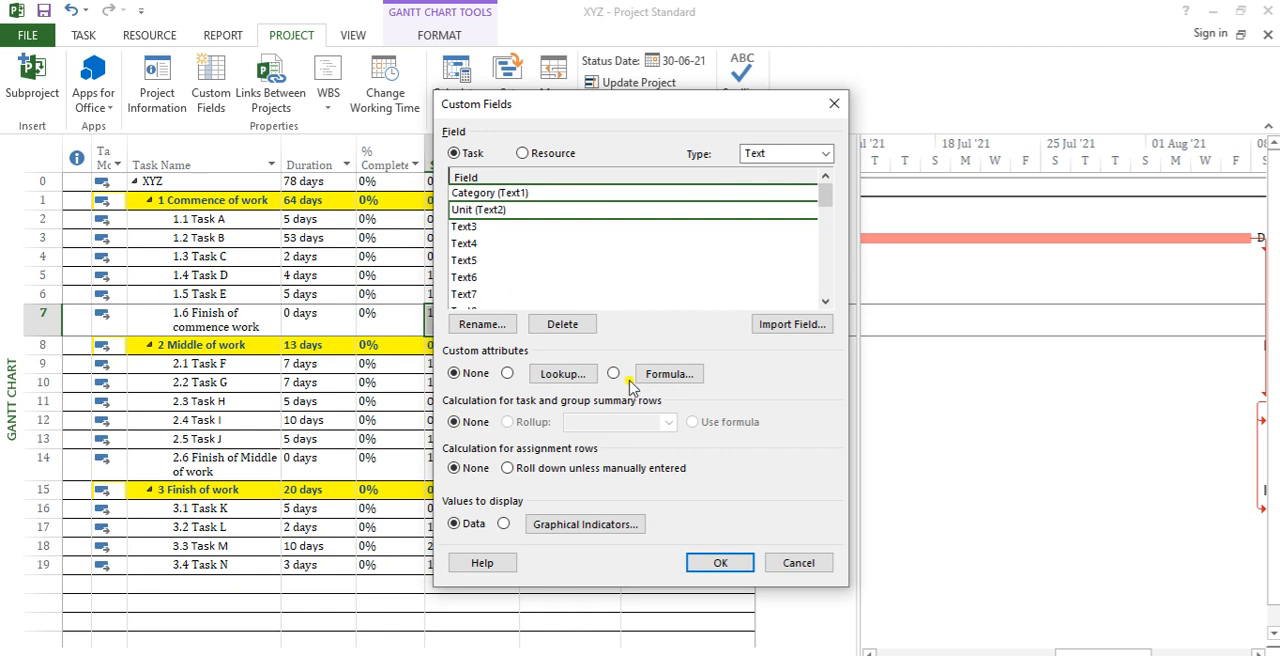
Step: Switch the custom field type to Number and rename the field Number1 to "Scope"
left_click(826, 155)
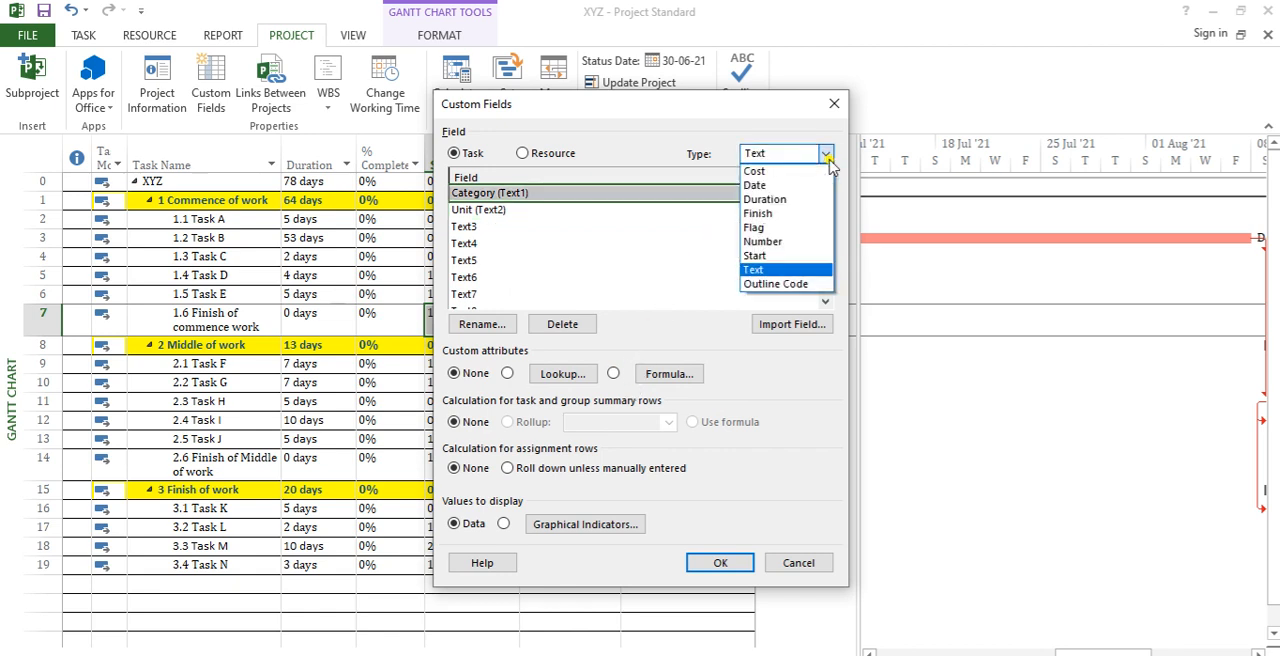
left_click(800, 241)
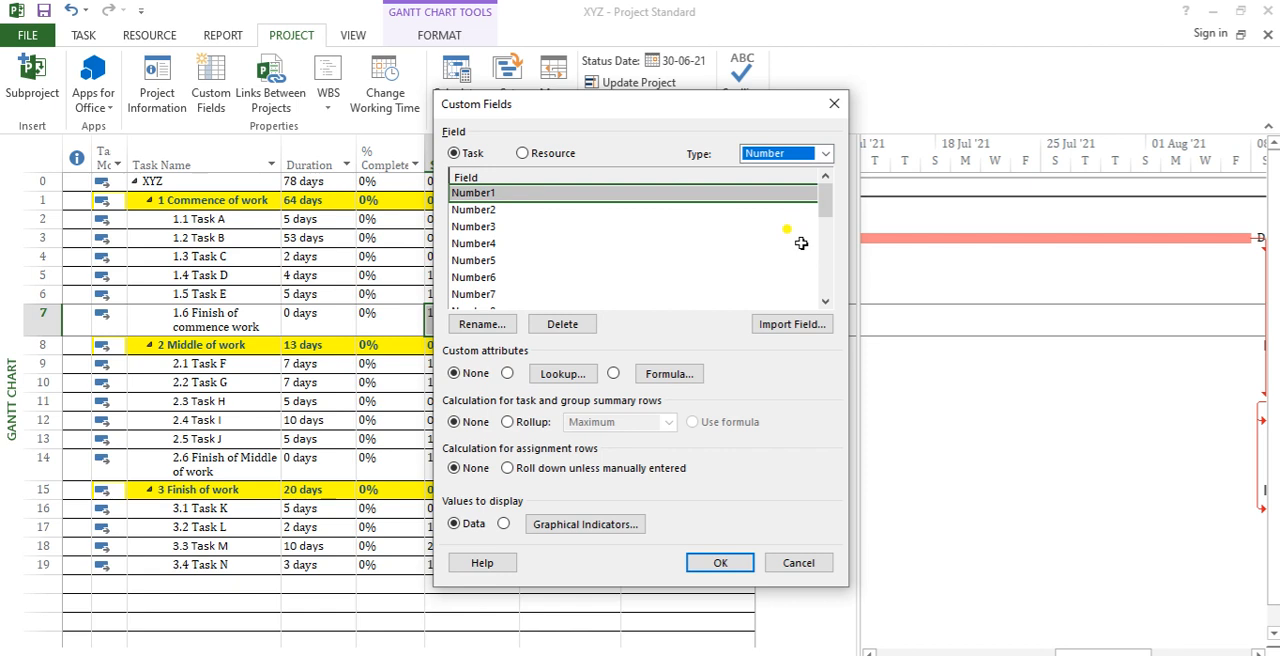
left_click(521, 197)
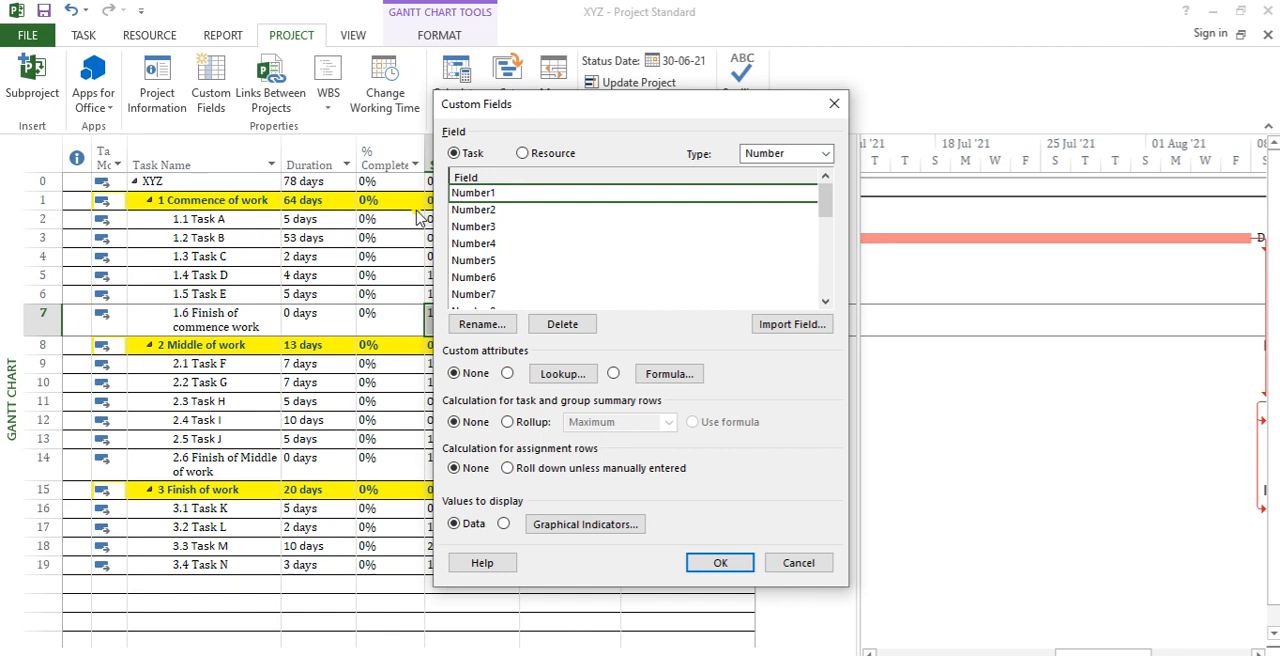
left_click(483, 324)
type("Scope")
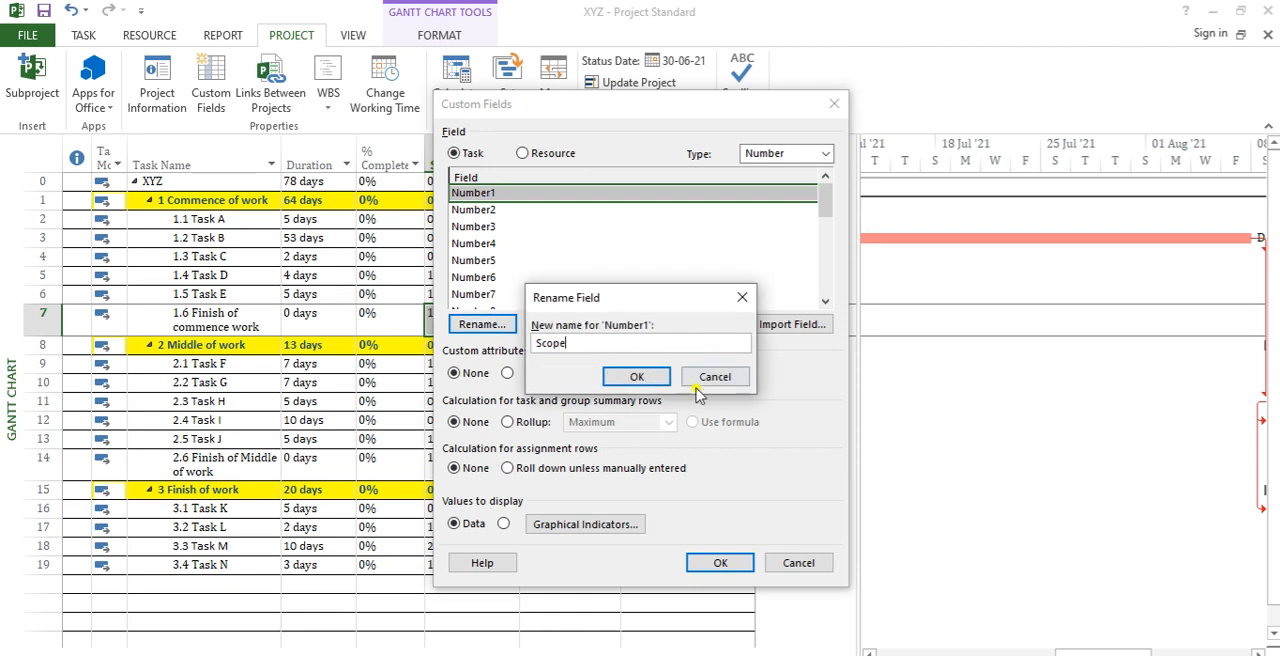
left_click(648, 377)
Step: Rename the custom task field Number2 to "Executed"
left_click(500, 210)
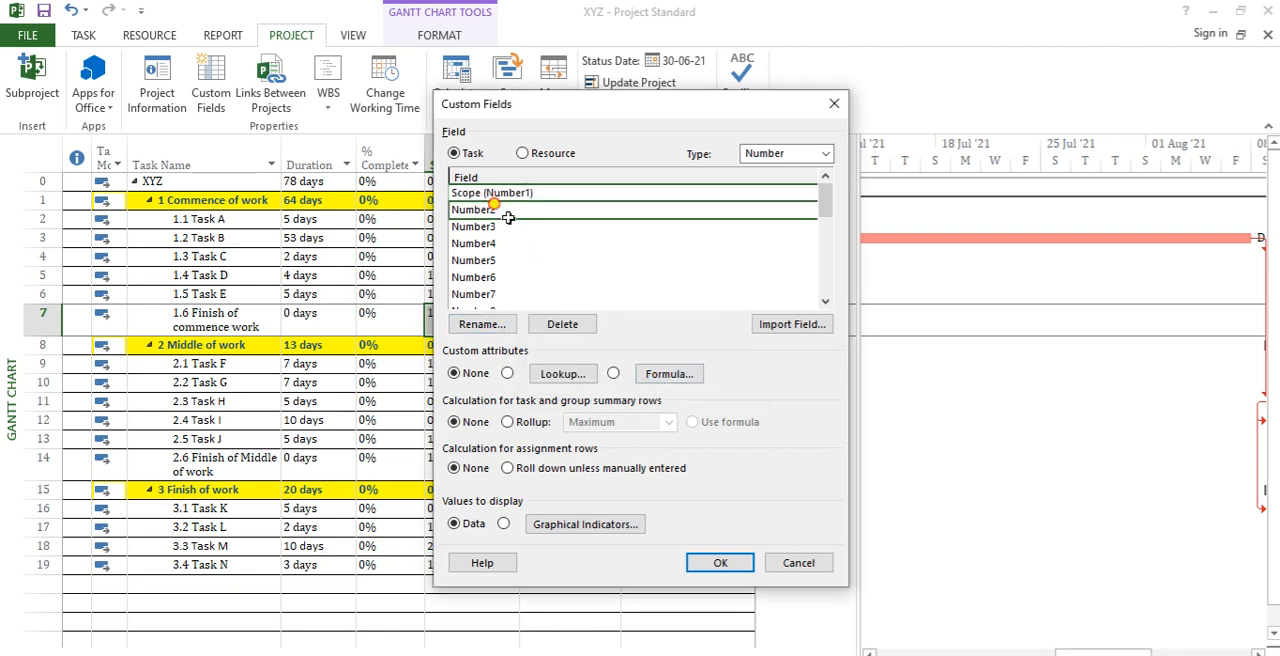
left_click(483, 324)
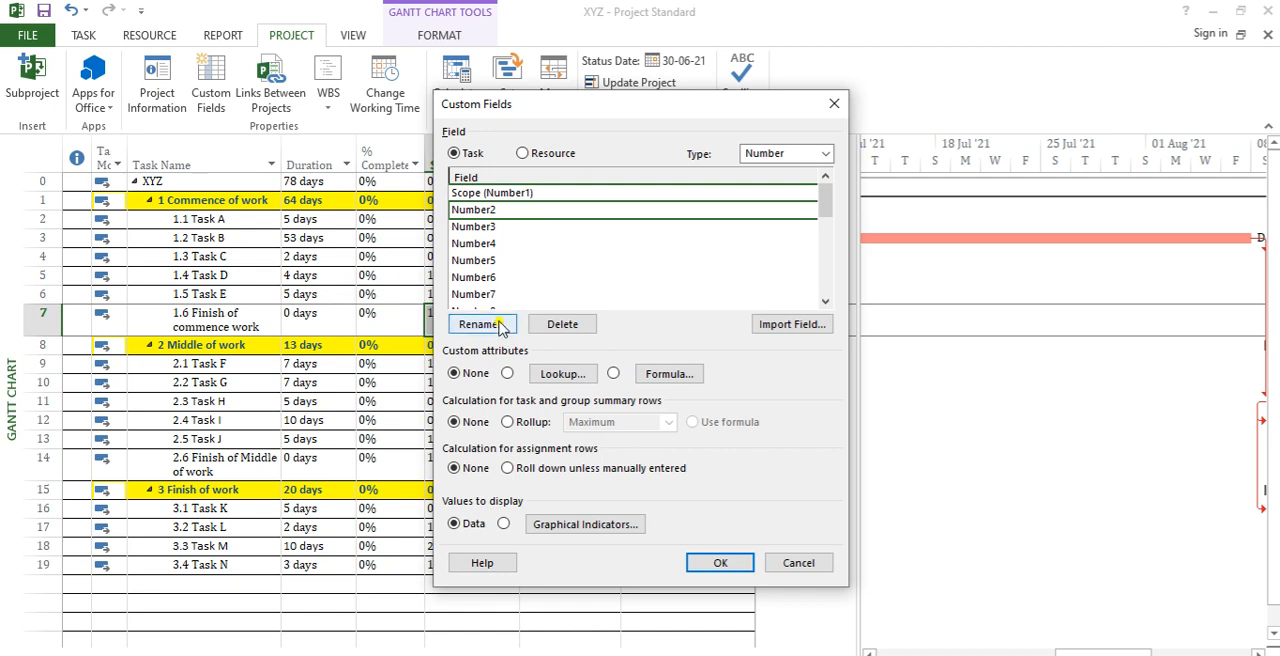
type("Executed")
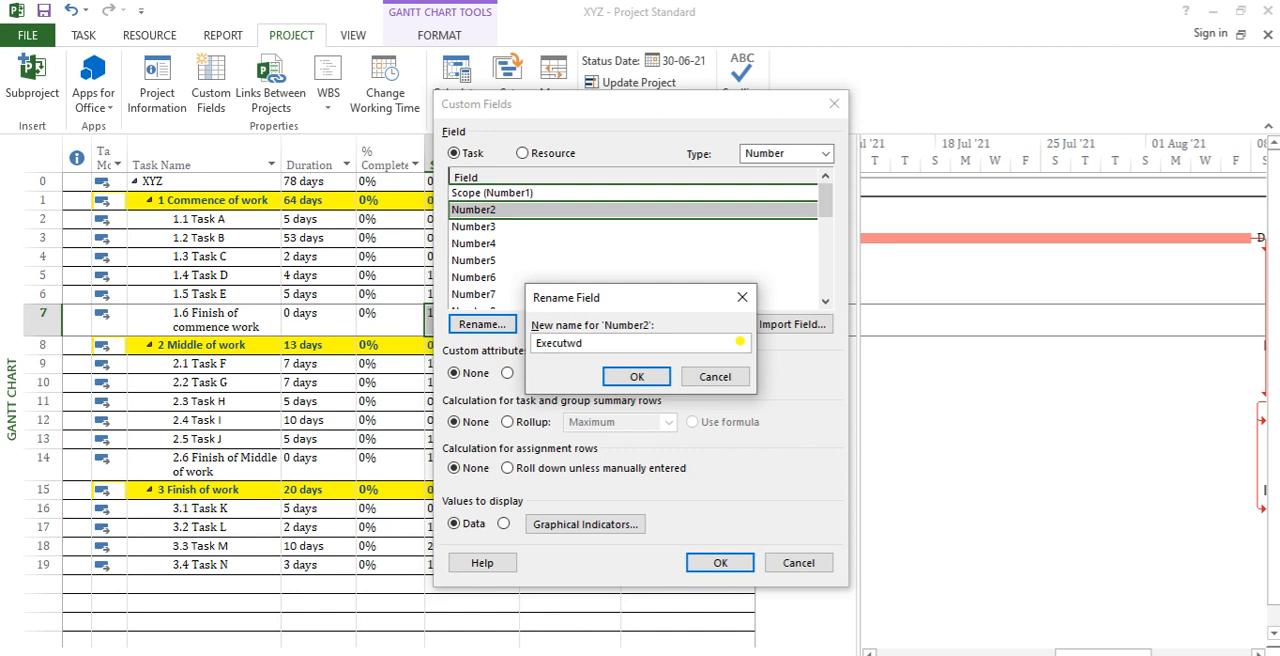
left_click(628, 377)
Step: Rename the custom task field Number3 to "Balance"
left_click(487, 229)
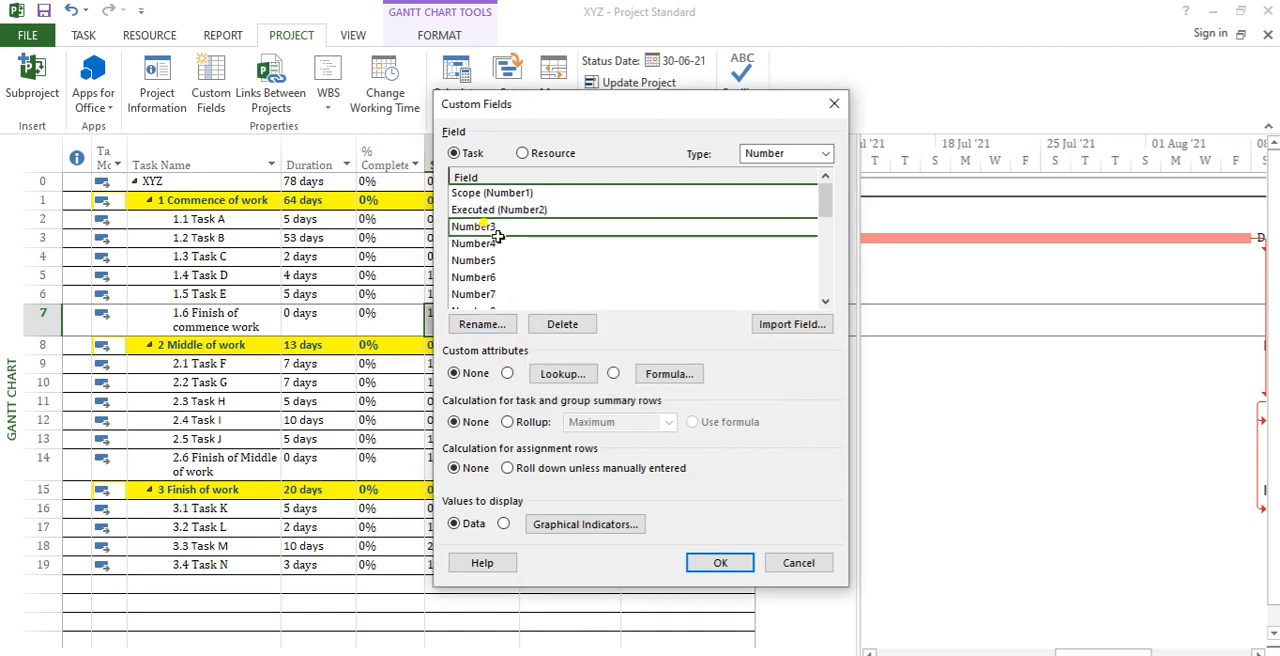
left_click(483, 324)
type("Balance")
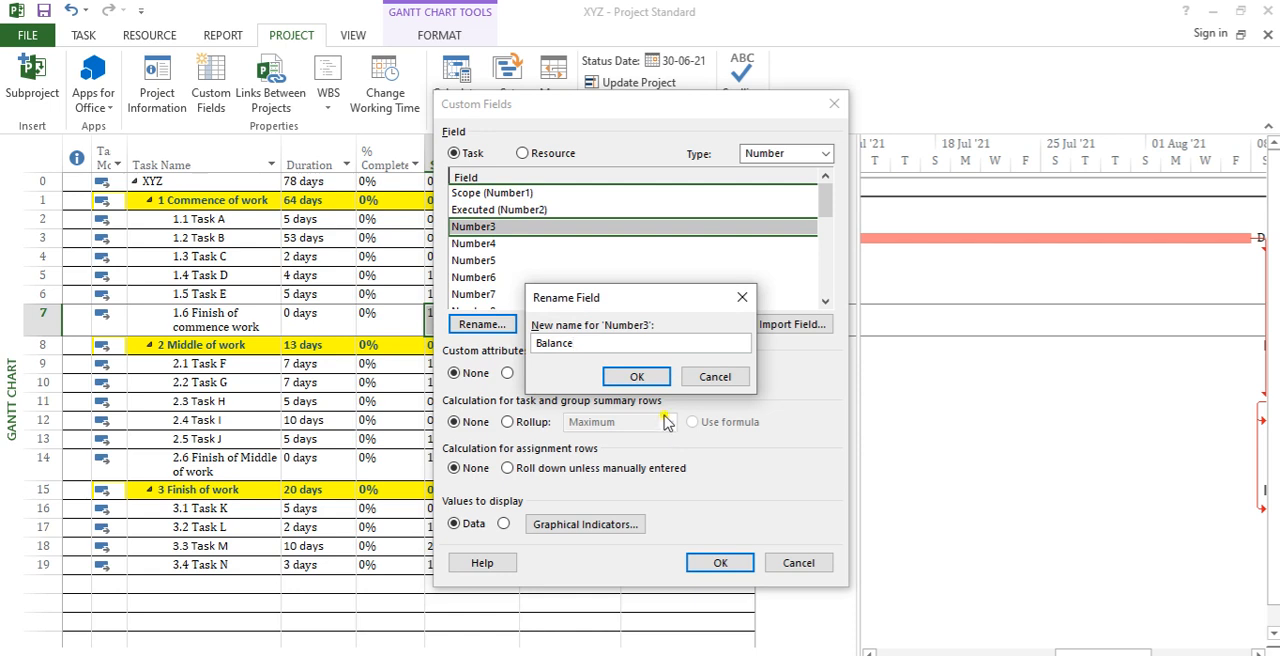
left_click(636, 377)
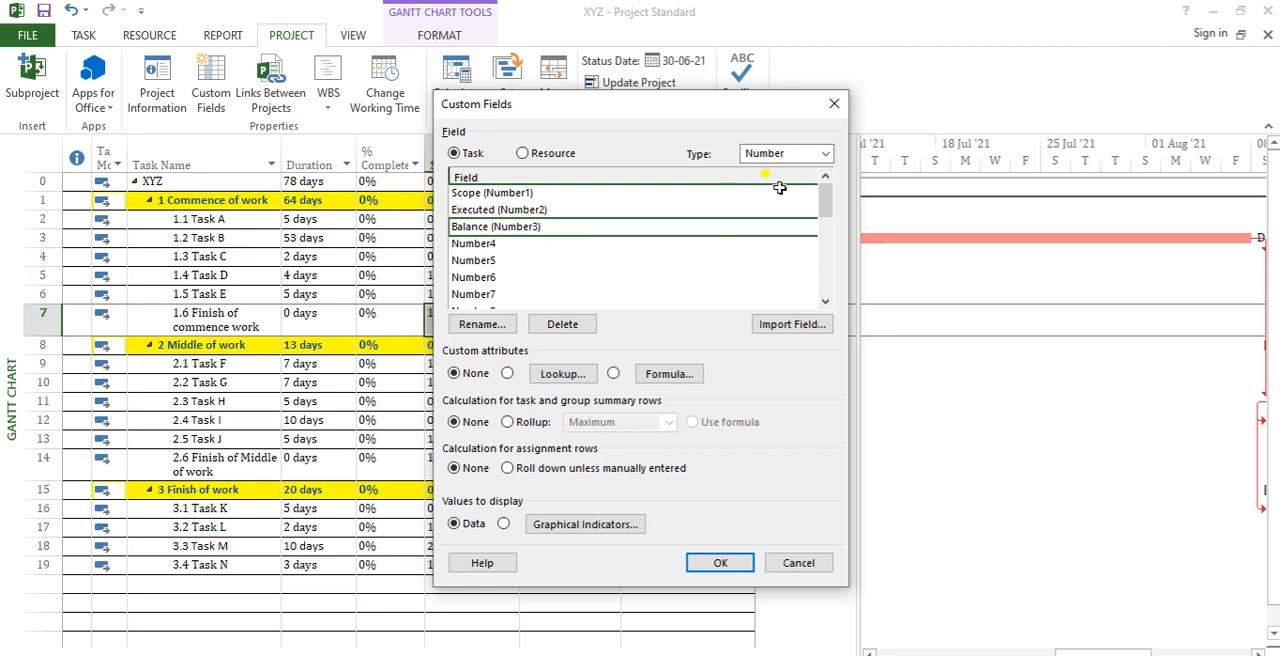
Step: Switch the custom field type to Cost and try to rename the field Cost1 to "cost"
left_click(825, 153)
left_click(803, 172)
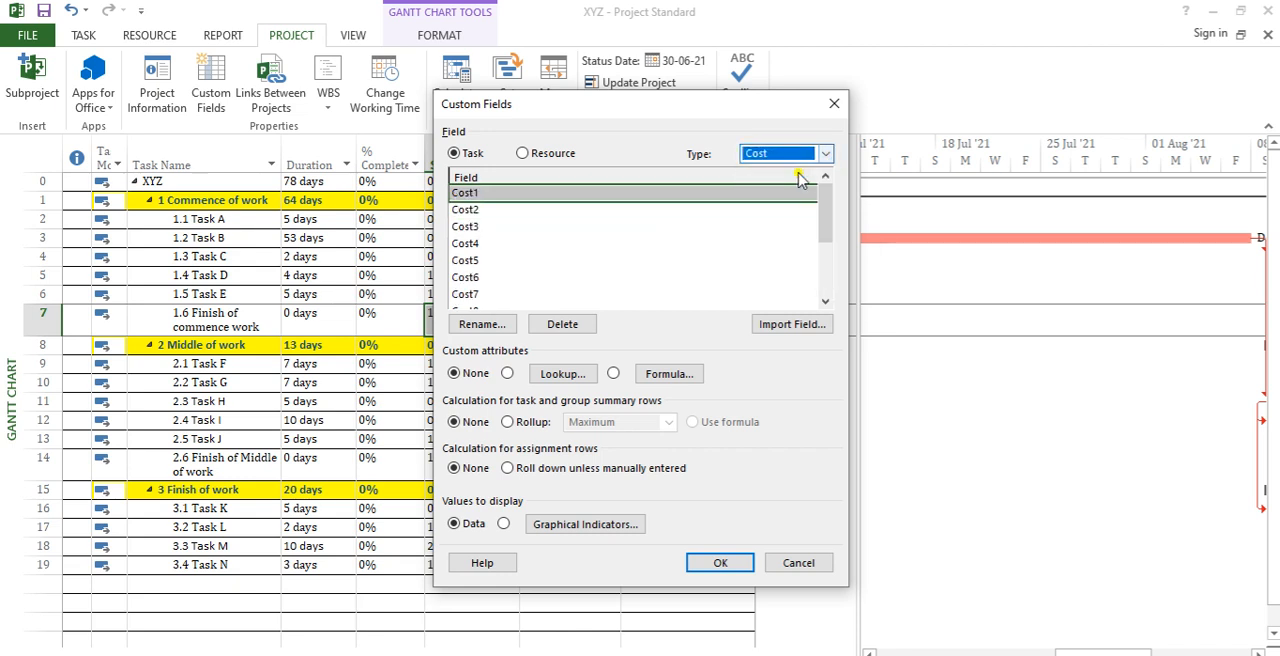
left_click(480, 324)
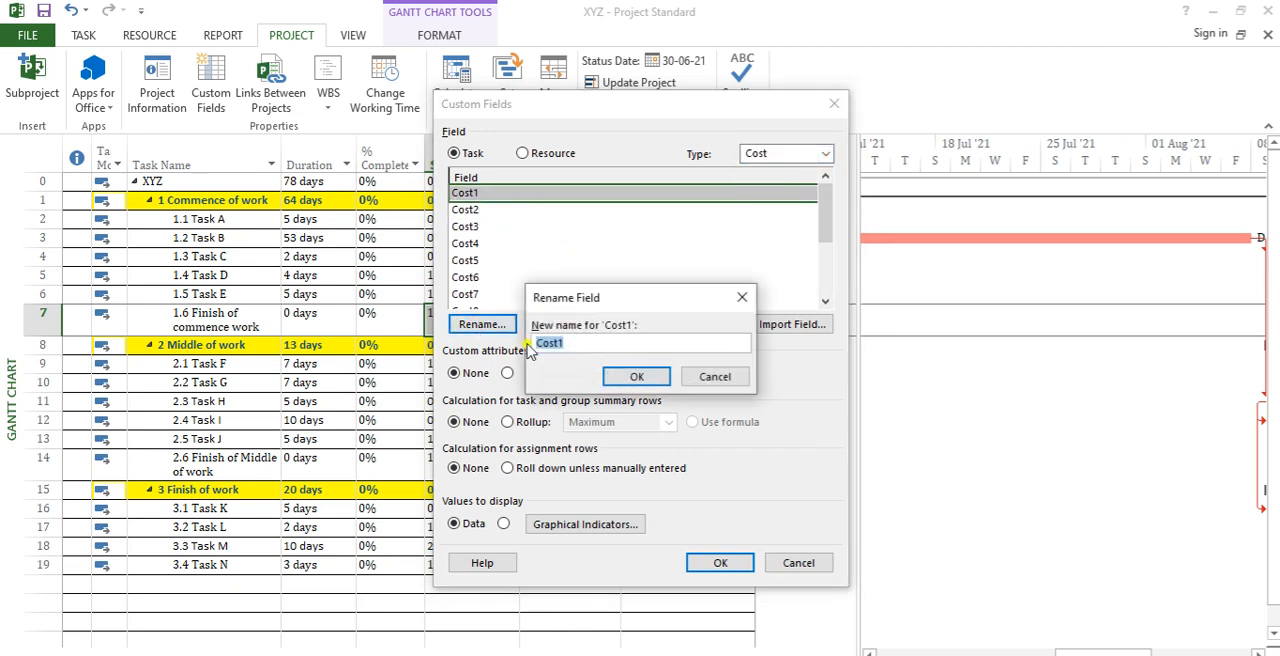
type("cost")
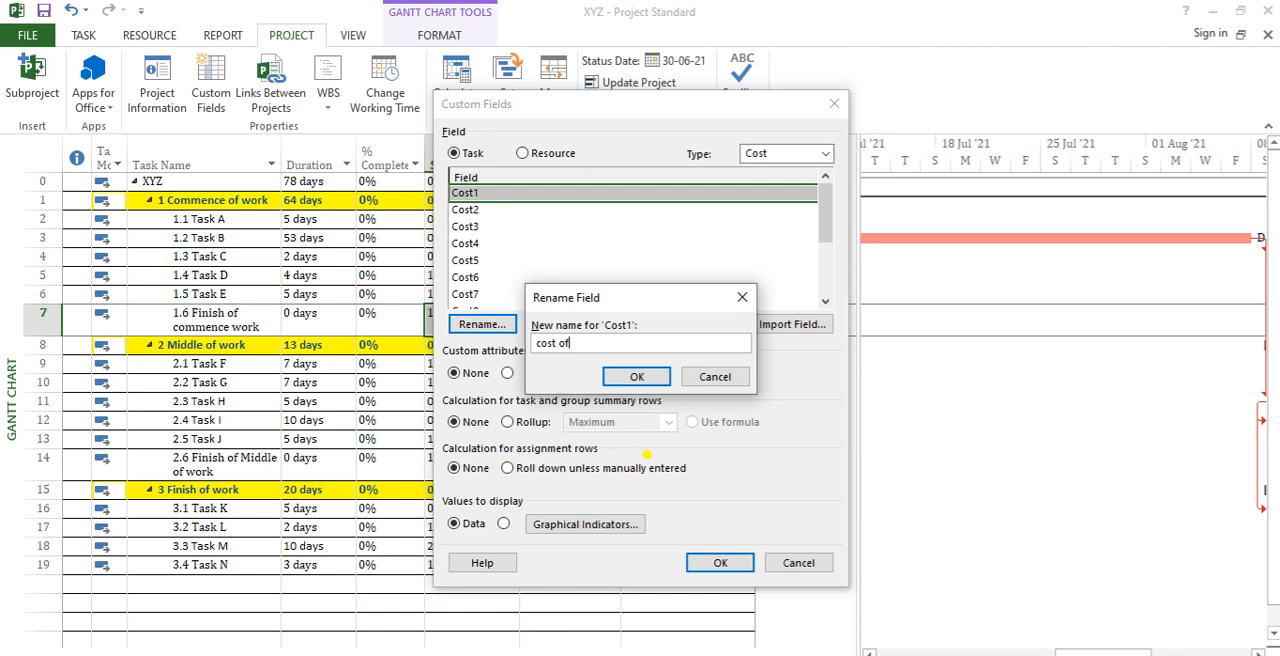
left_click(643, 376)
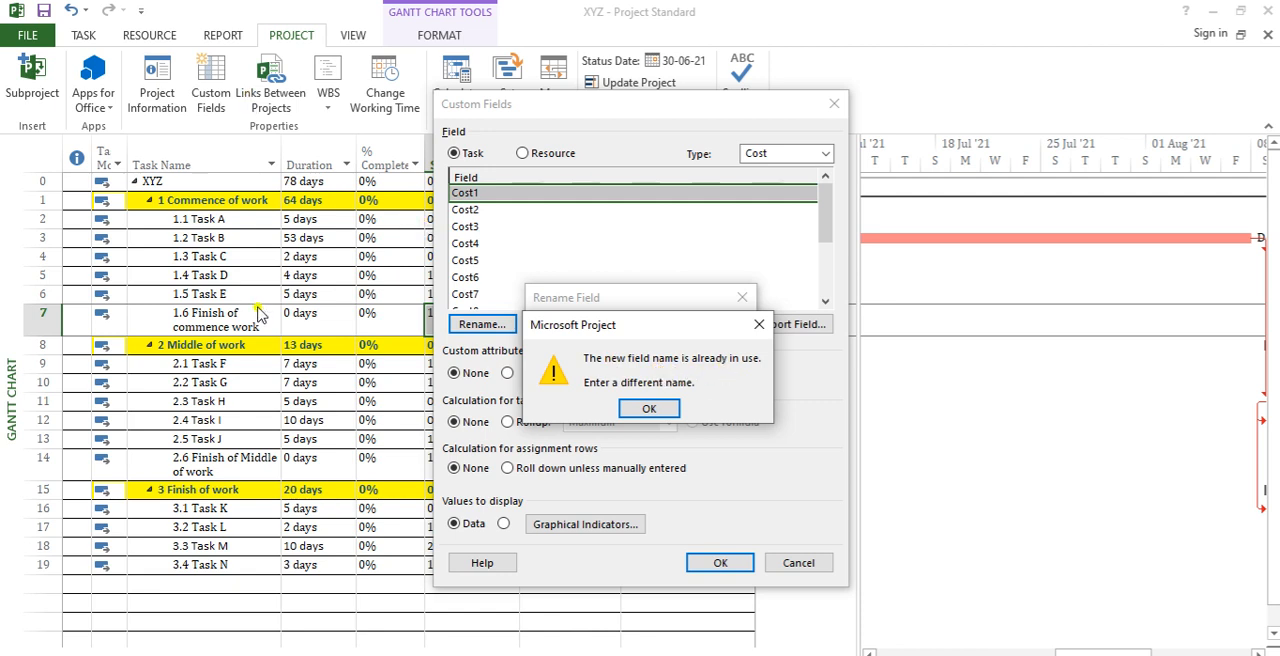
Step: Rename the custom task field Cost1 to "cost of work" and accept the custom field definitions
left_click(647, 410)
type("cost of work")
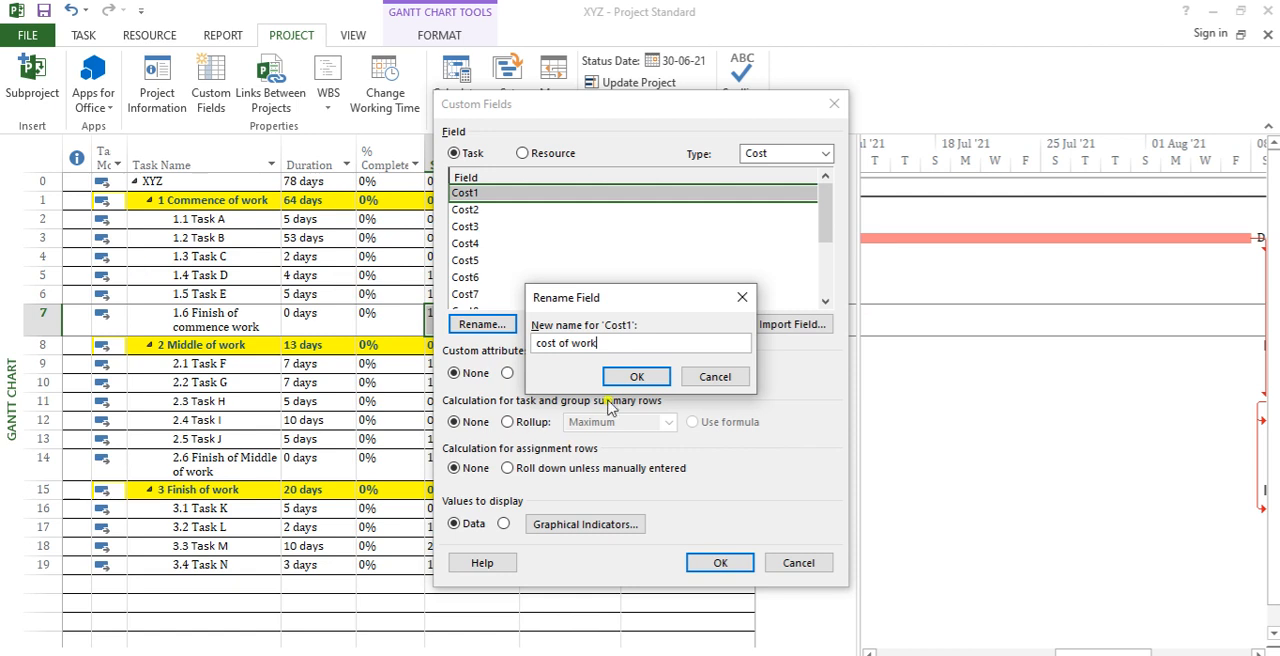
left_click(640, 376)
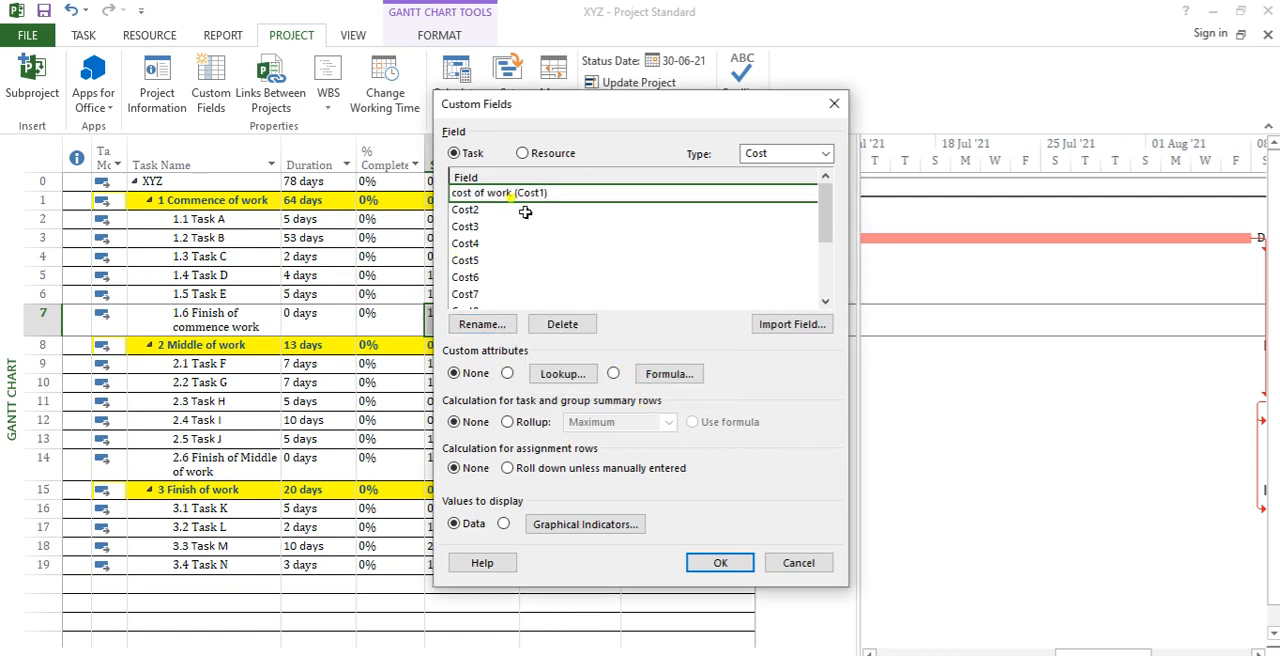
left_click(719, 563)
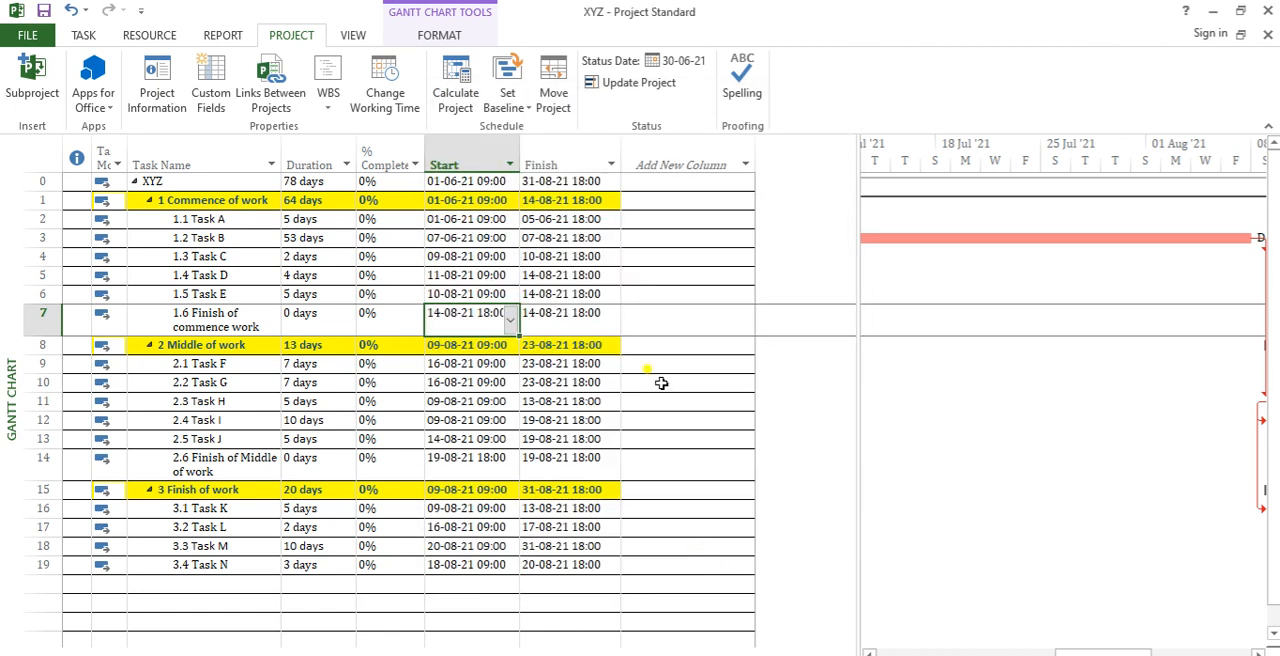
Step: Add the Scope column after Finish in the task table and fit its width to the contents
left_click(648, 145)
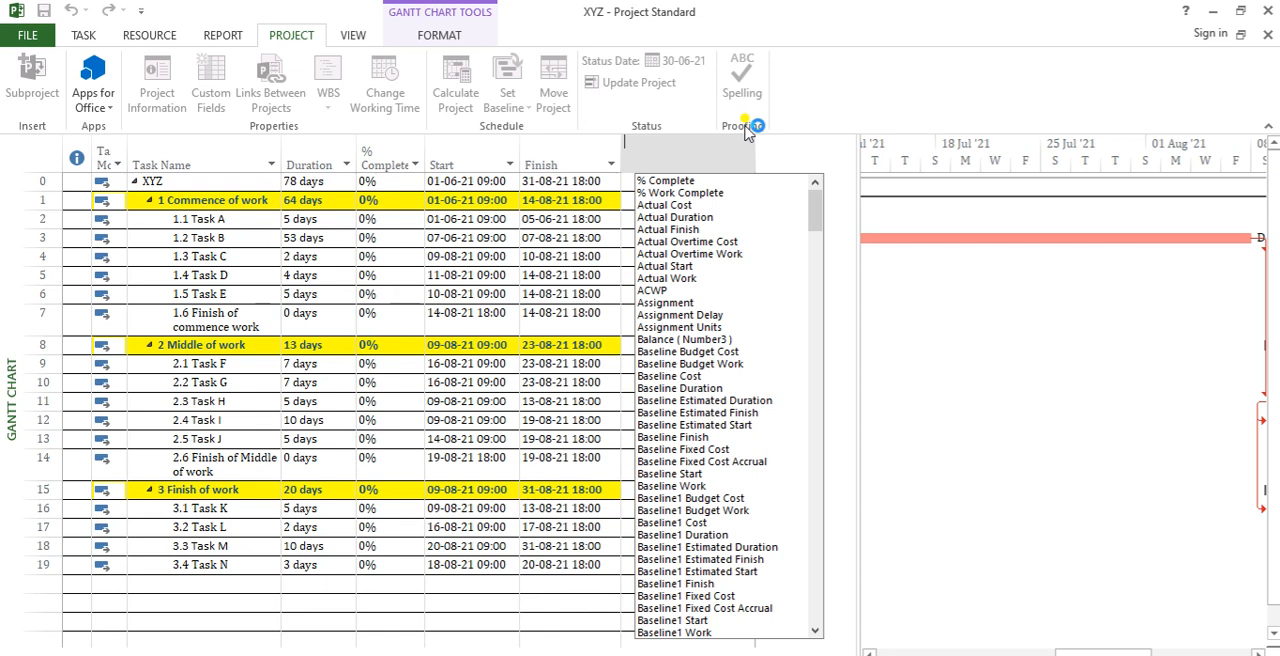
type("Scope")
key("Return")
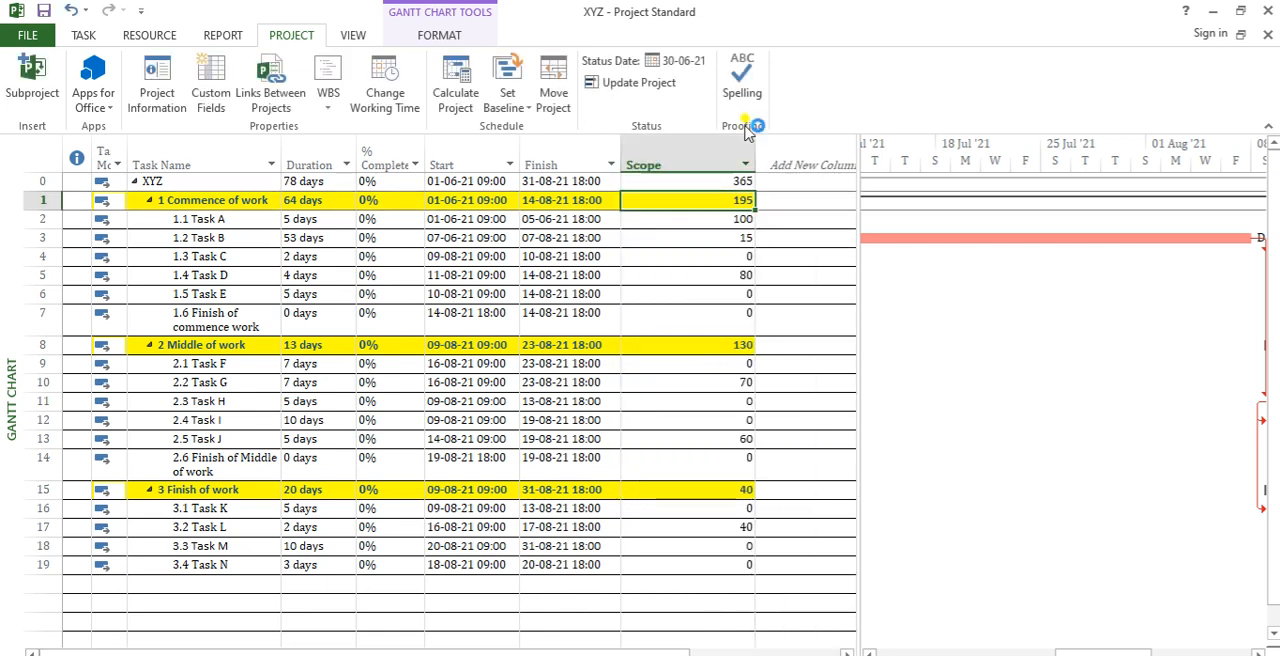
double_click(755, 150)
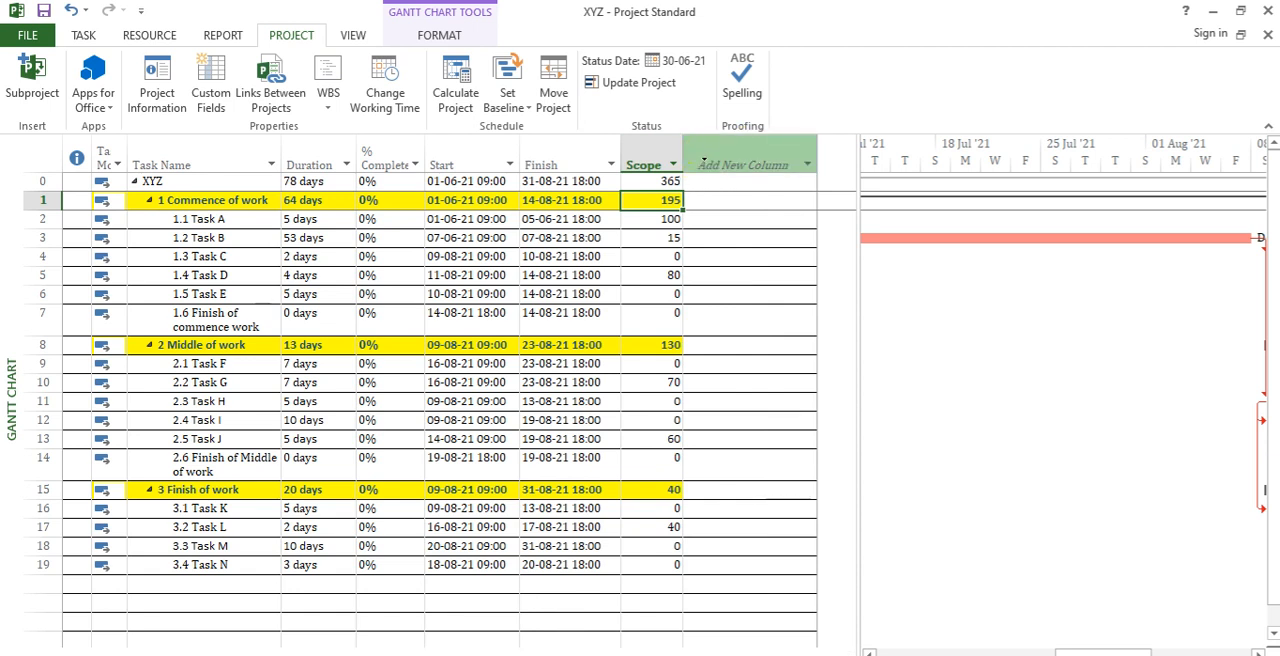
Step: Clear the Scope values of Tasks A to E, Tasks F to J, and Tasks L and M
left_click_drag(658, 222, 660, 292)
key("Delete")
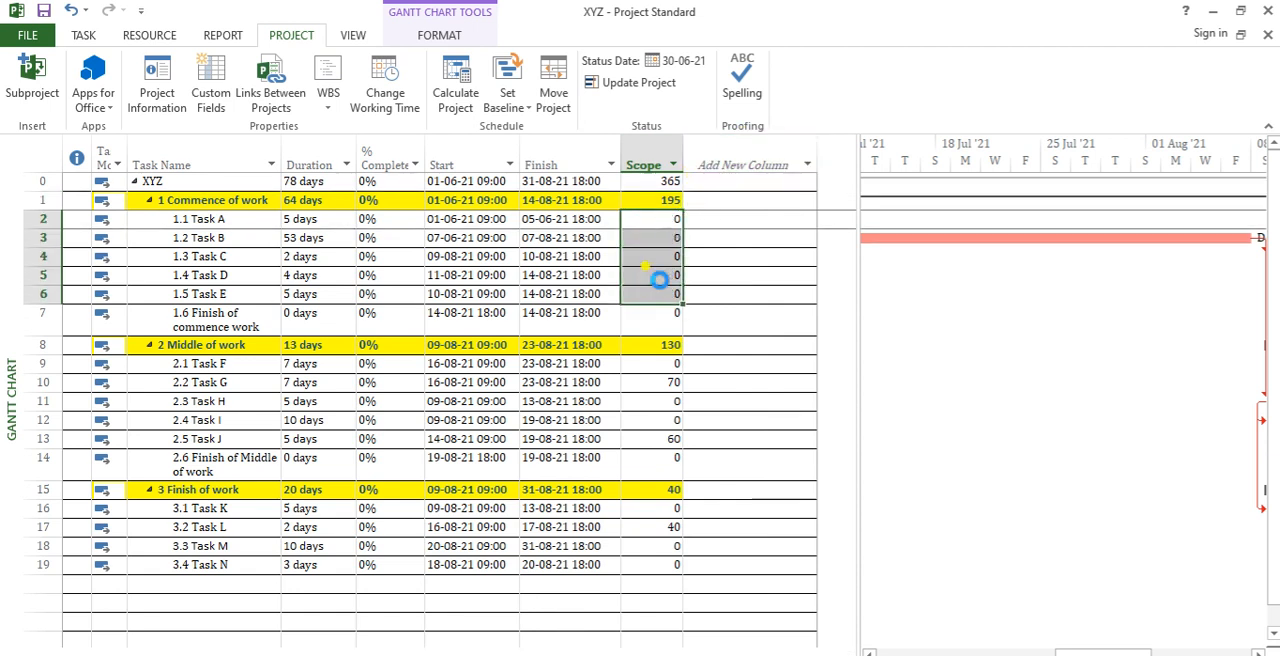
left_click_drag(668, 368, 671, 437)
key("Delete")
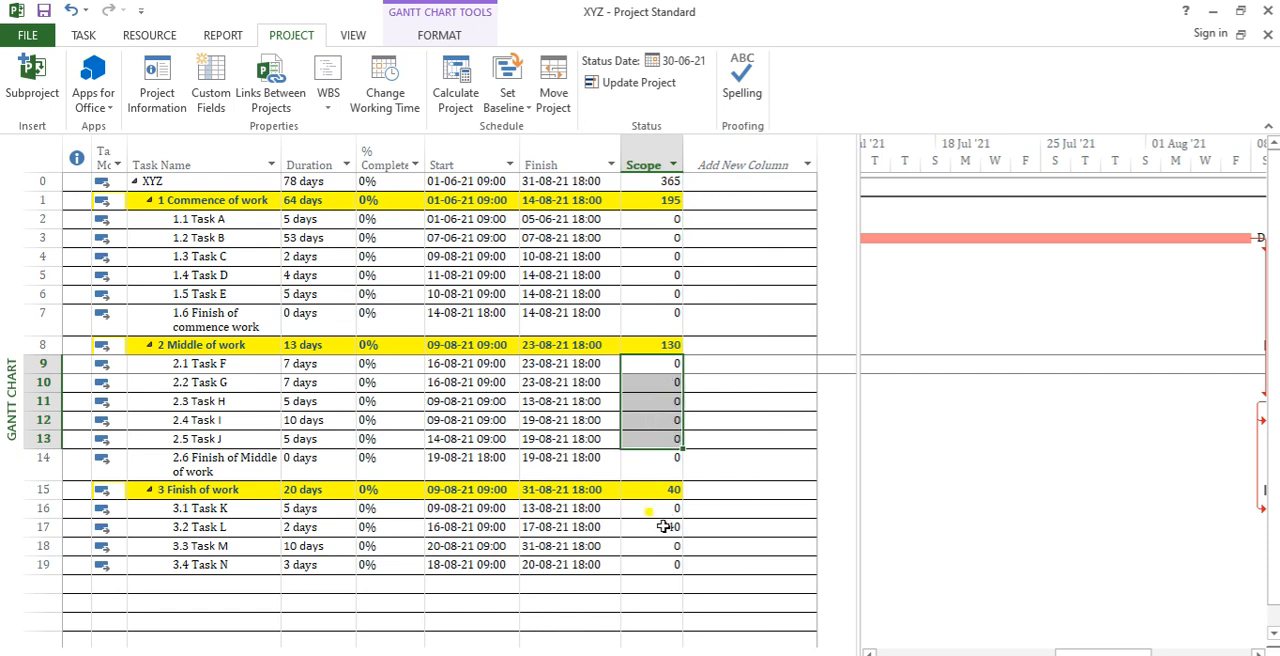
left_click_drag(663, 533, 665, 548)
key("Delete")
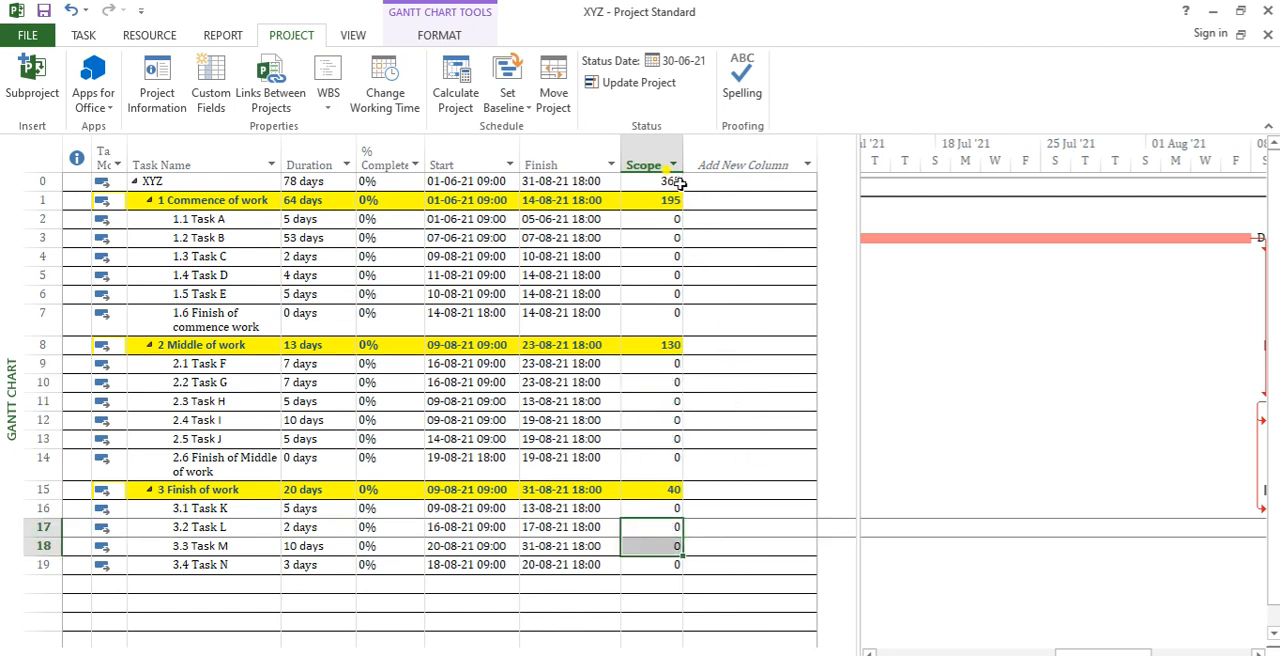
Step: Add the Executed column after Scope, fitted to its contents, and clear the Executed values of Tasks A to D
left_click(733, 162)
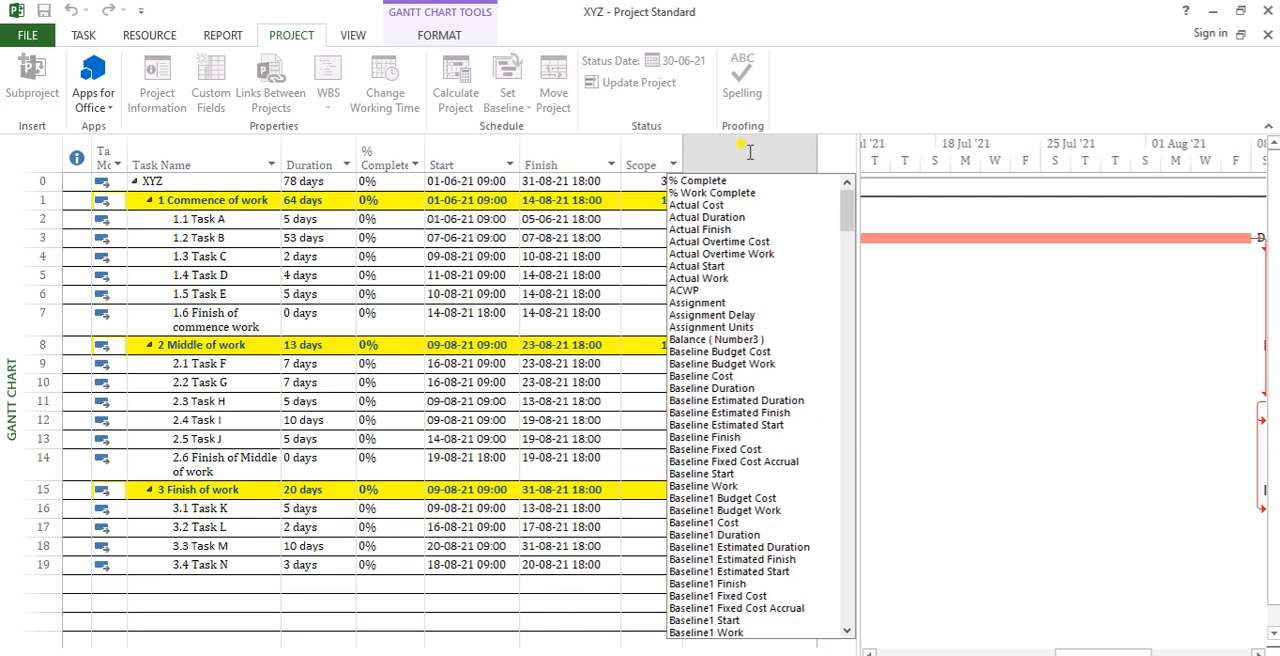
type("Executed ( Number2")
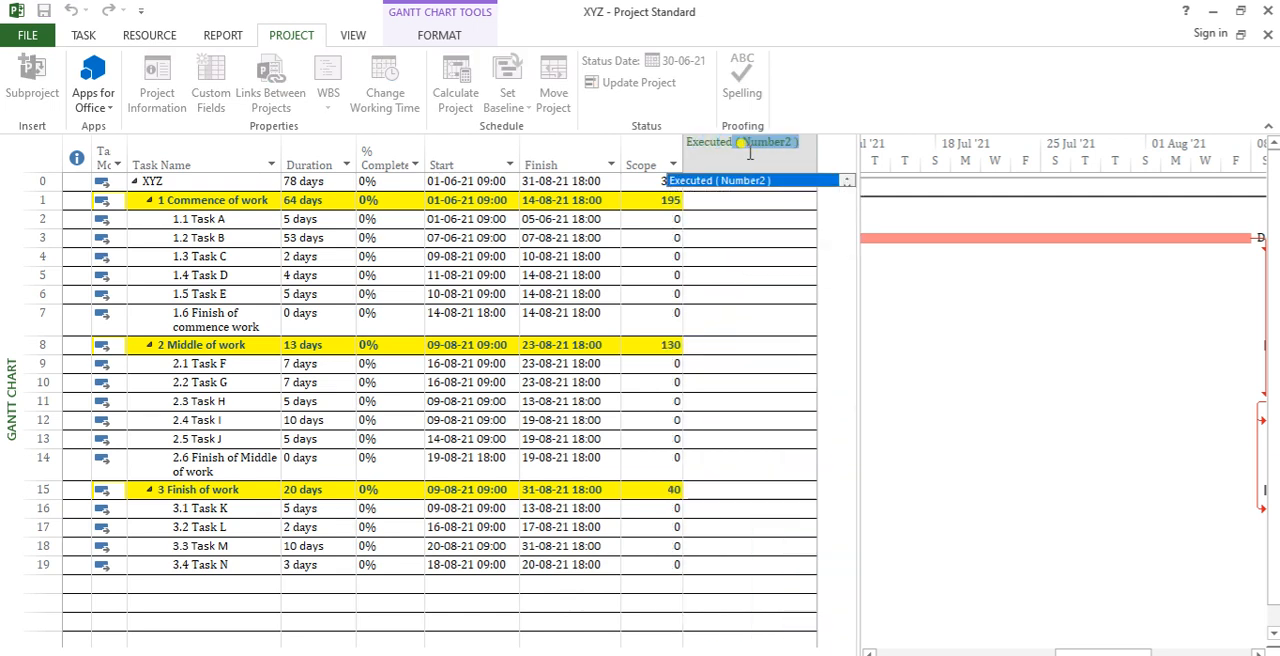
key("Return")
left_click_drag(802, 221, 804, 275)
key("Delete")
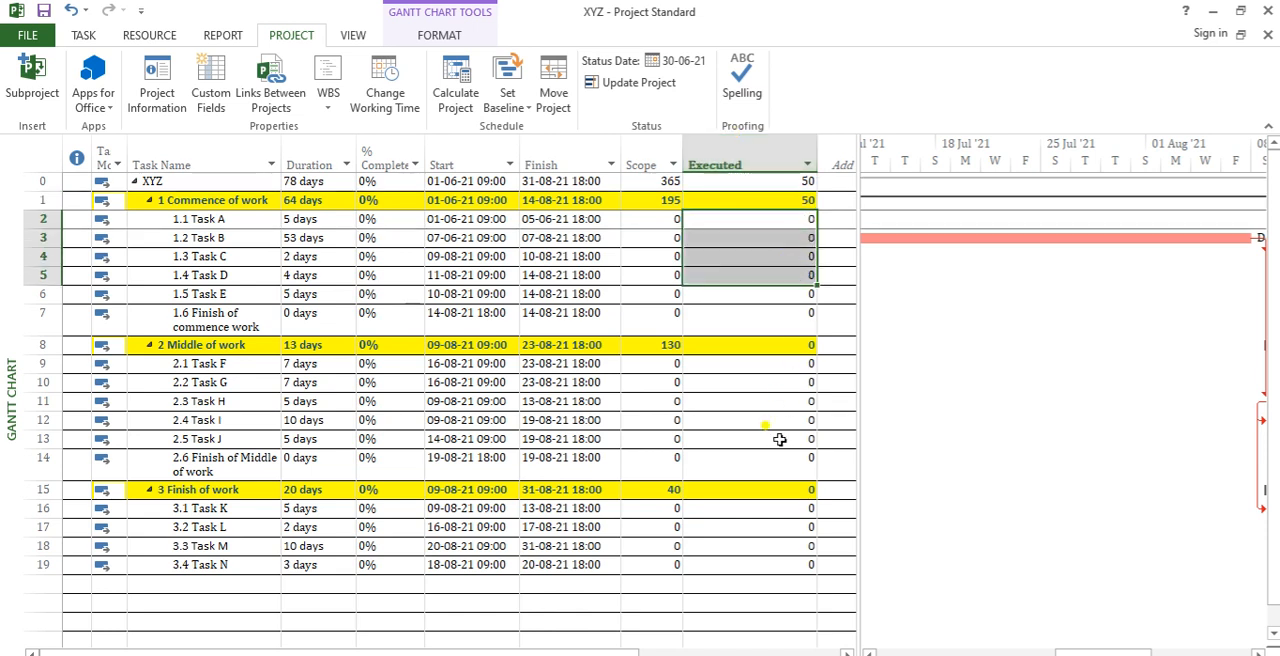
left_click(777, 401)
double_click(817, 150)
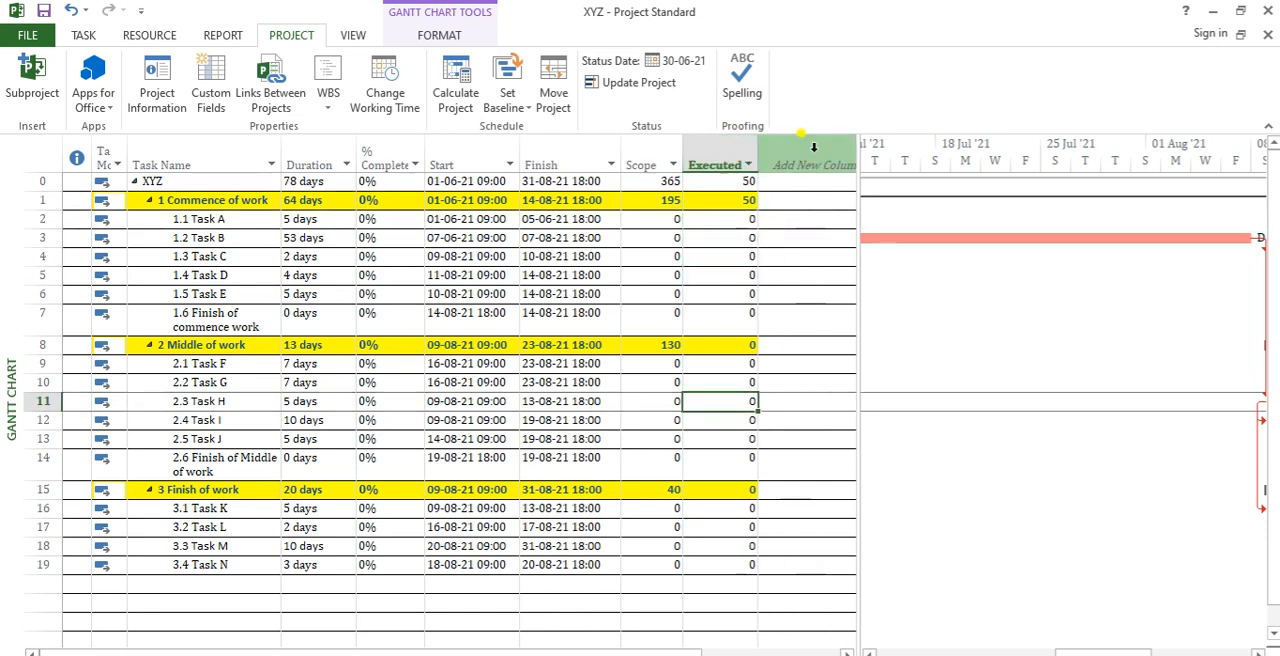
Step: Add the Balance column after Executed and narrow it to fit its contents
left_click(813, 150)
type("Balance ( Number3")
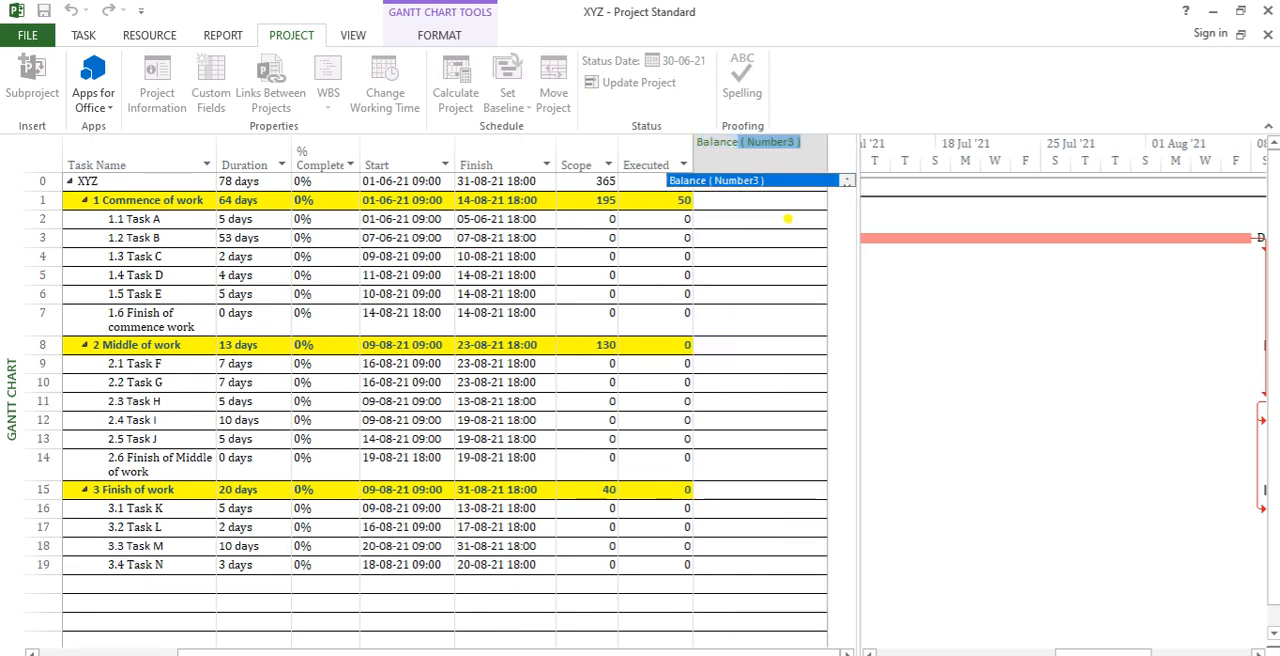
key("Return")
left_click_drag(826, 143, 762, 150)
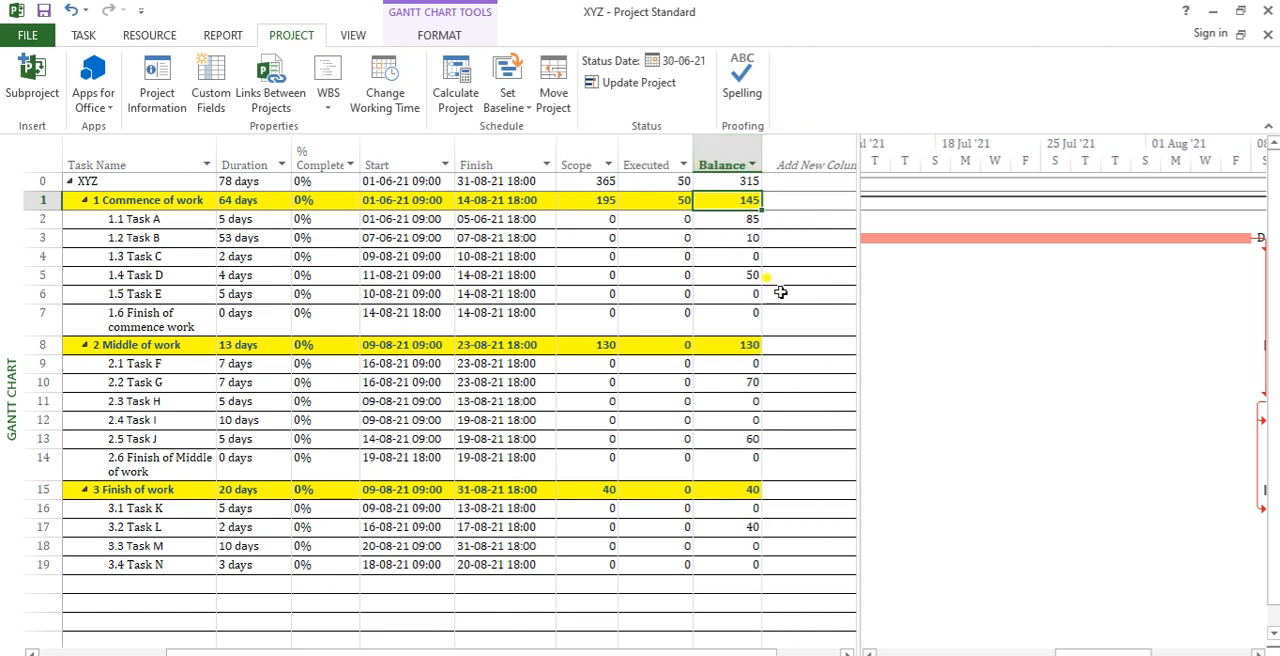
Step: Try to clear the Executed value of the Commence of work summary task
left_click(675, 202)
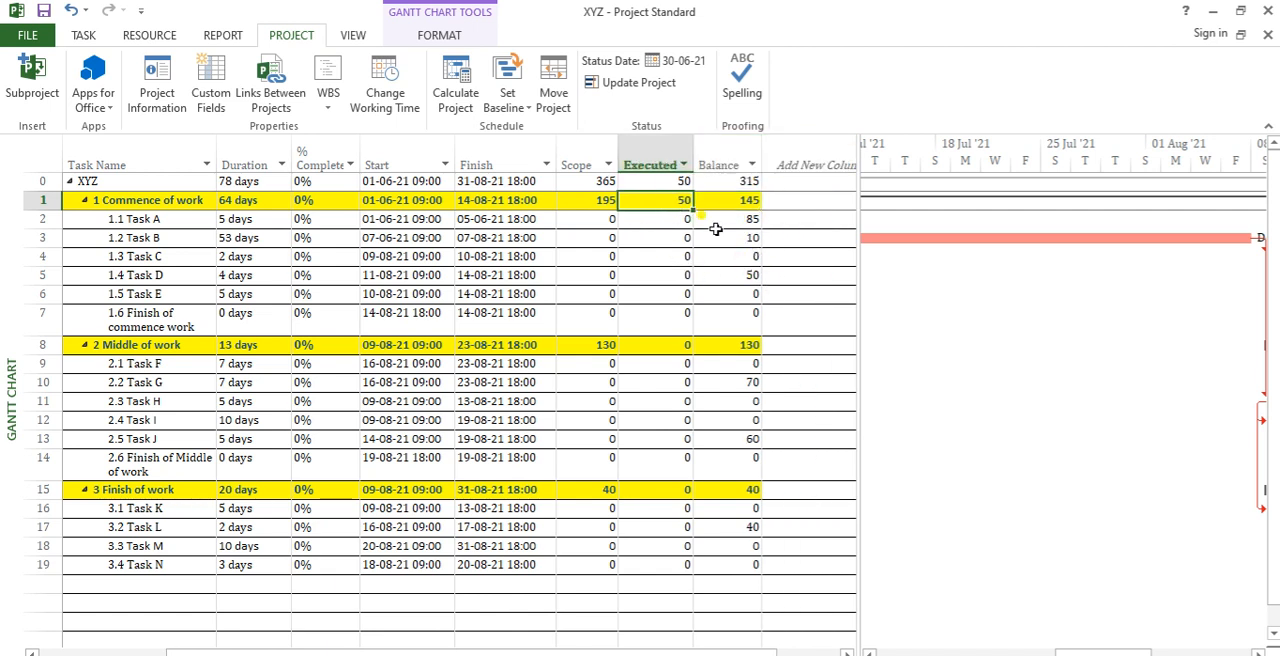
key("Delete")
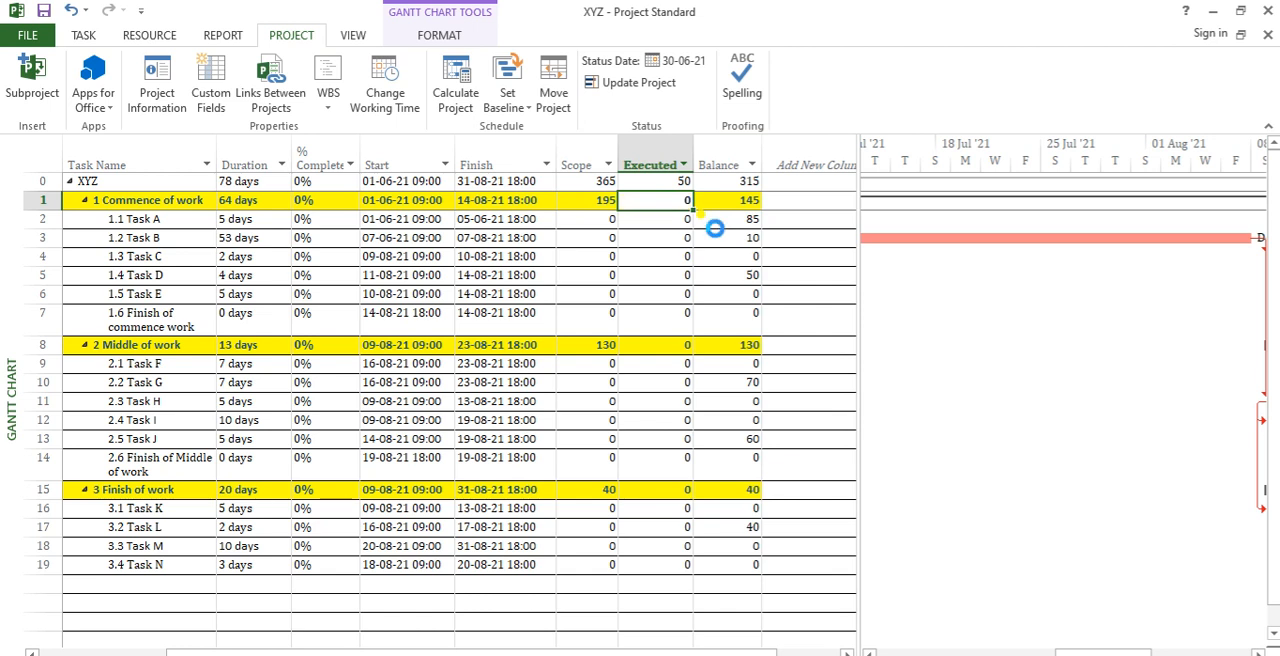
key("ctrl+z")
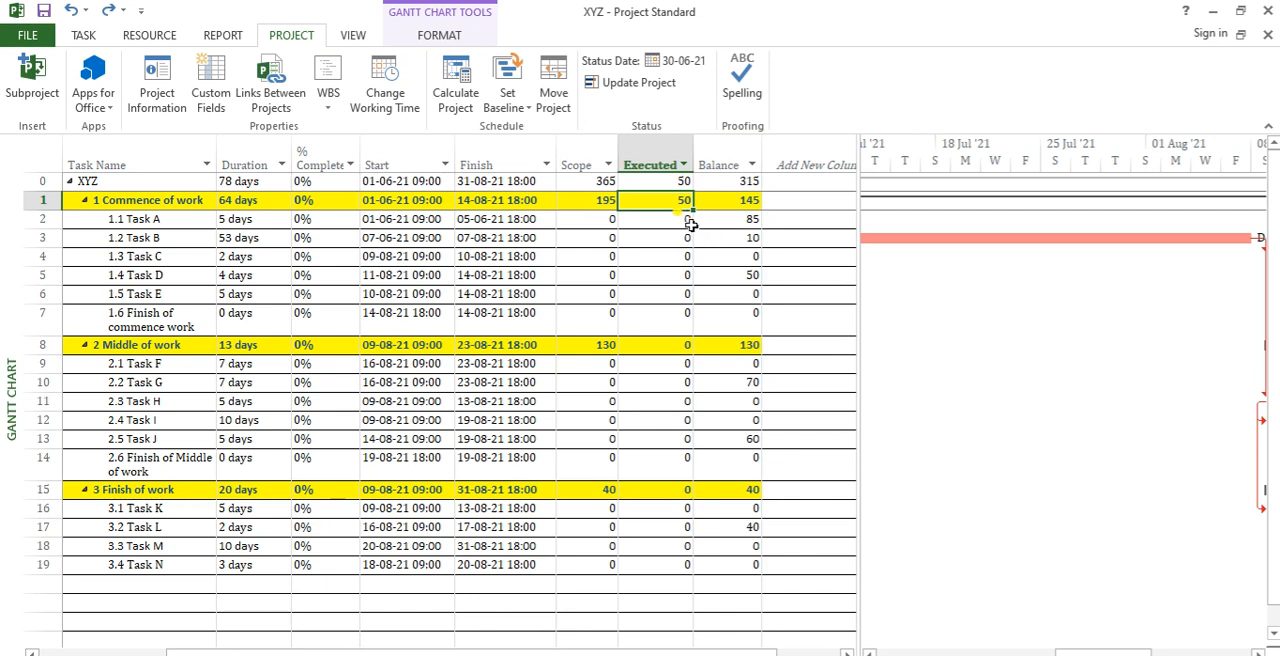
Step: Clear the Balance values from Task A through Finish of Middle of work, and of Tasks L and M
left_click_drag(690, 222, 694, 292)
left_click_drag(746, 222, 748, 462)
key("Delete")
left_click_drag(748, 531, 751, 551)
key("Delete")
Step: Add the Unit column after Balance in the task table and fit its width to the contents
left_click(808, 160)
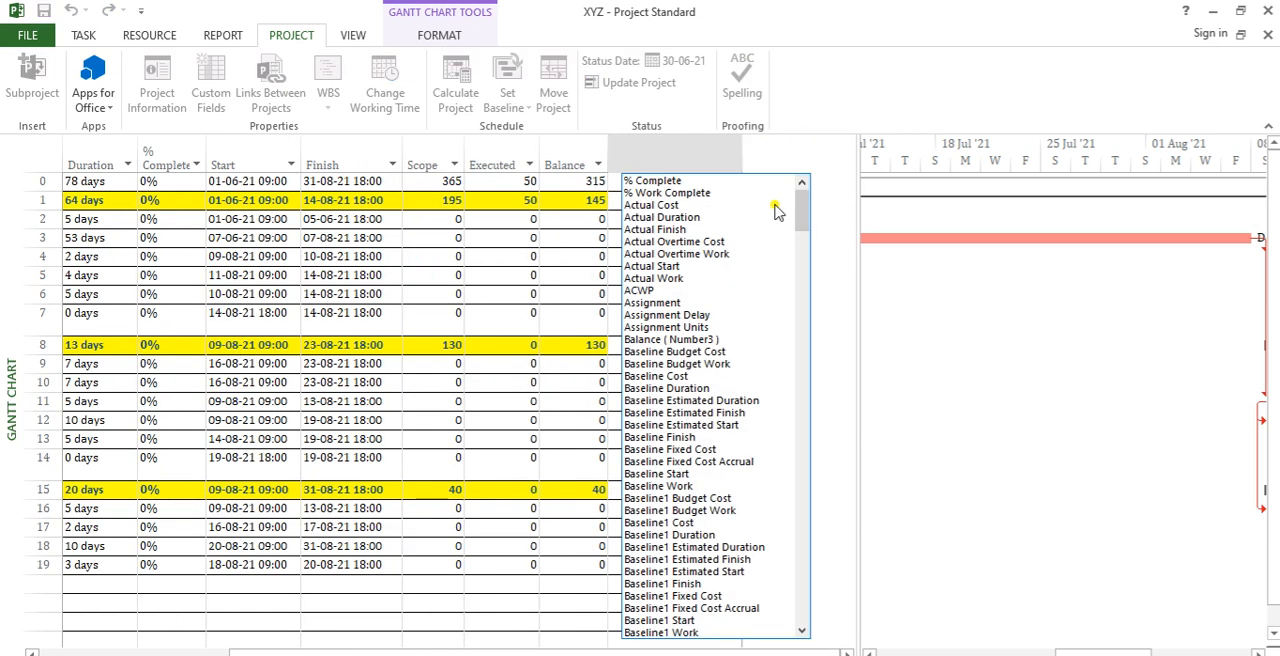
type("cost")
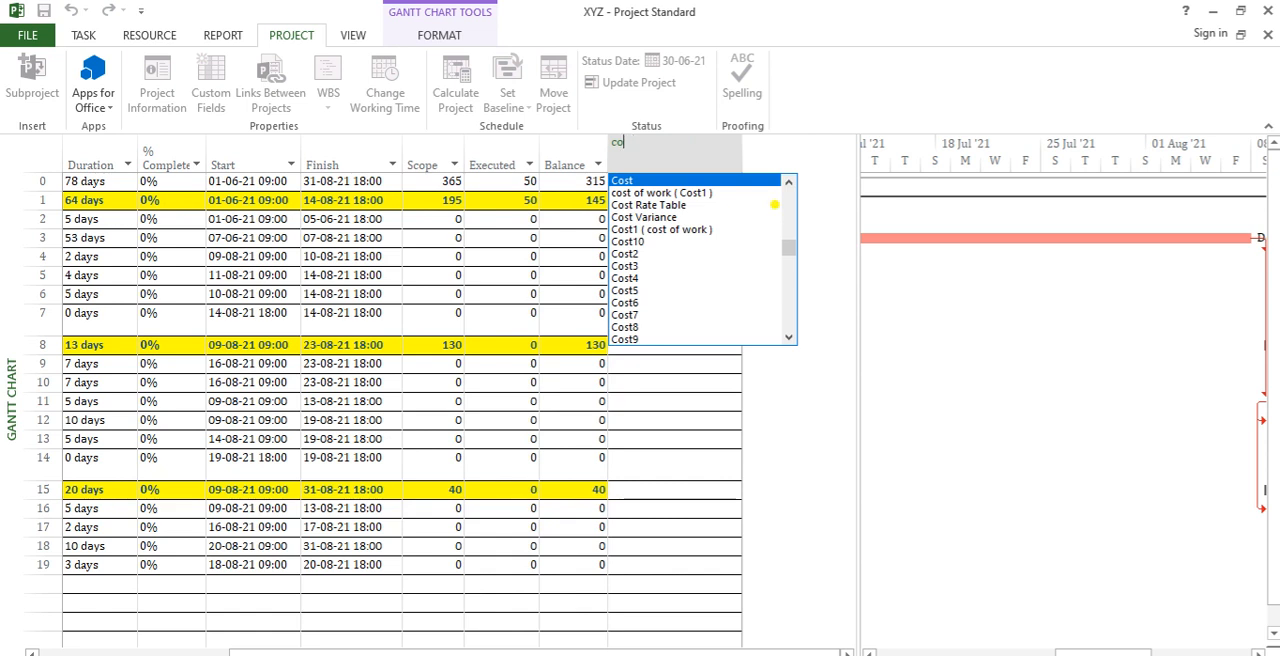
key("BackSpace")
key("BackSpace")
key("BackSpace")
key("BackSpace")
type("unit")
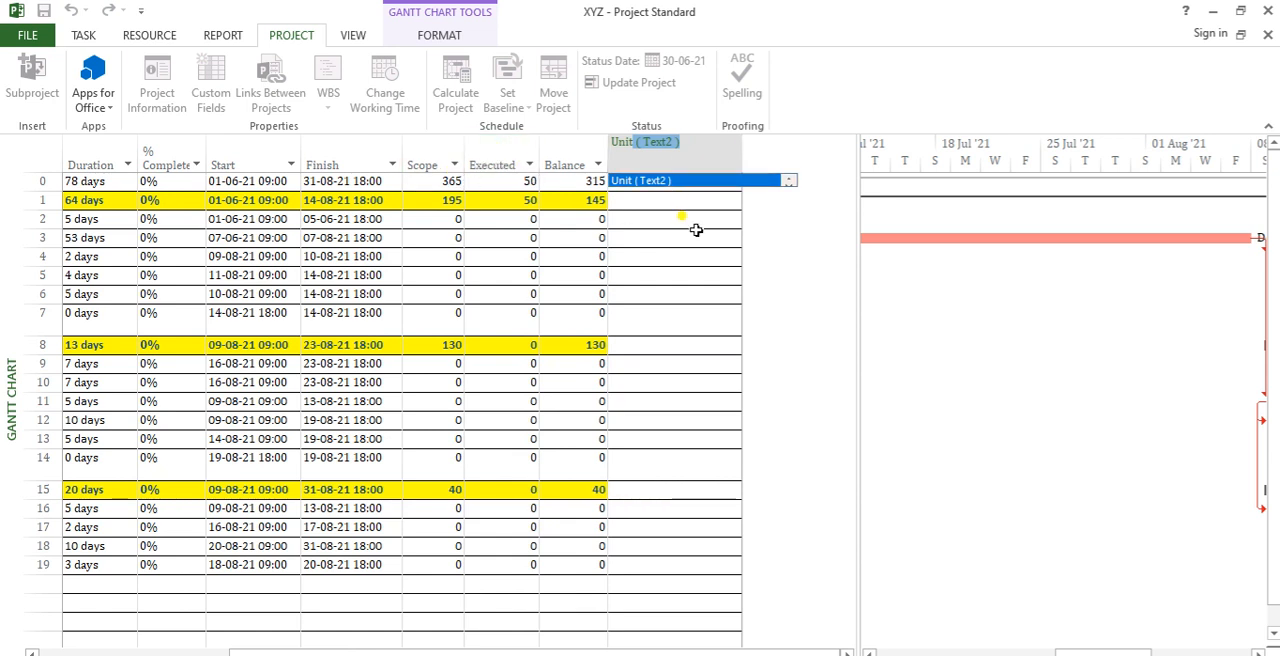
key("Return")
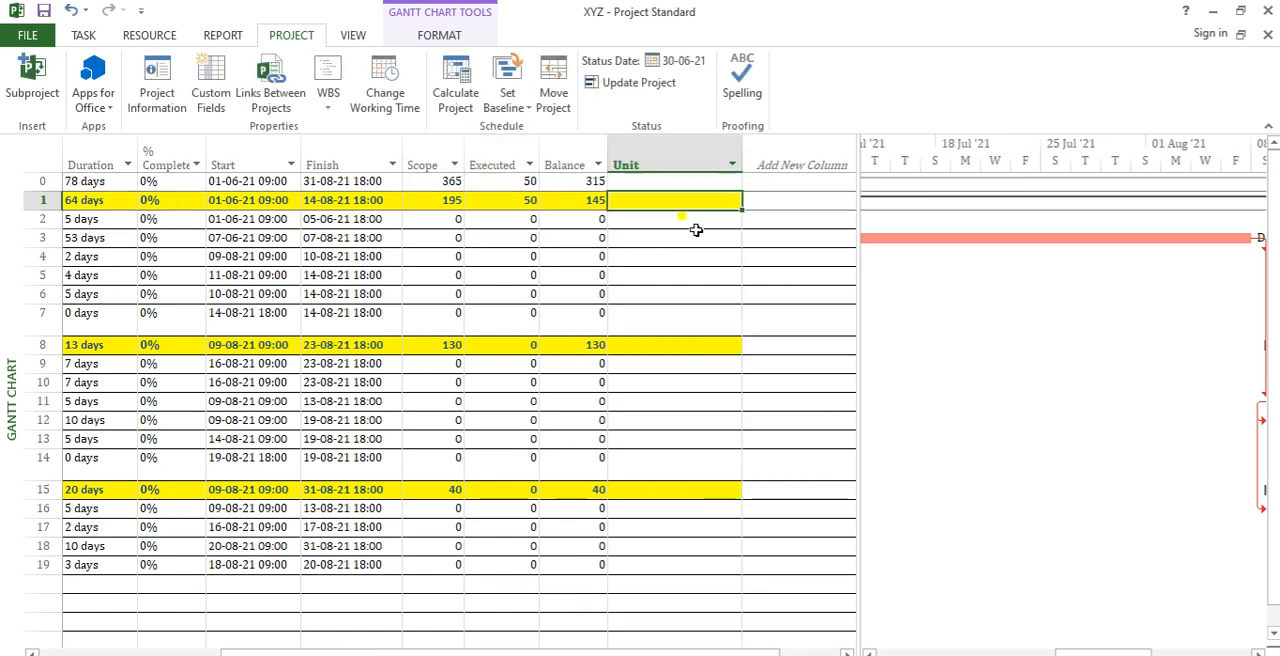
double_click(741, 147)
Step: Add the Category column after Unit, fitted to its contents, and clear the category entries of Tasks A to E
left_click(718, 149)
type("category (Text1")
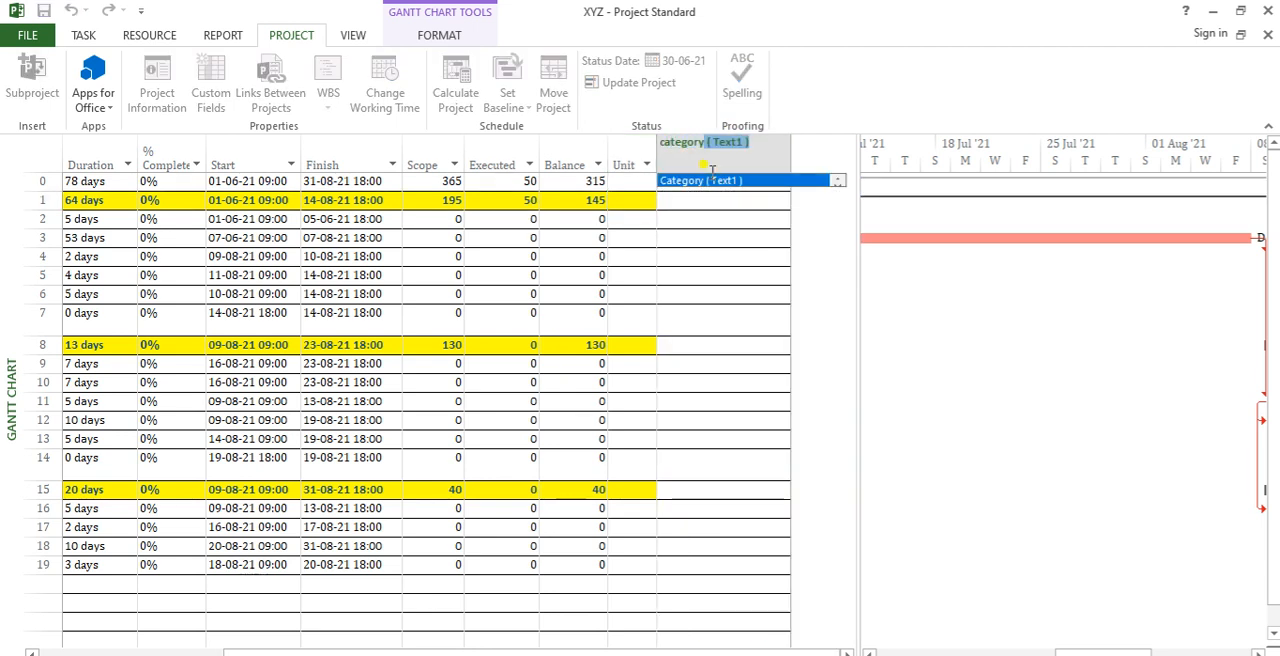
key("Return")
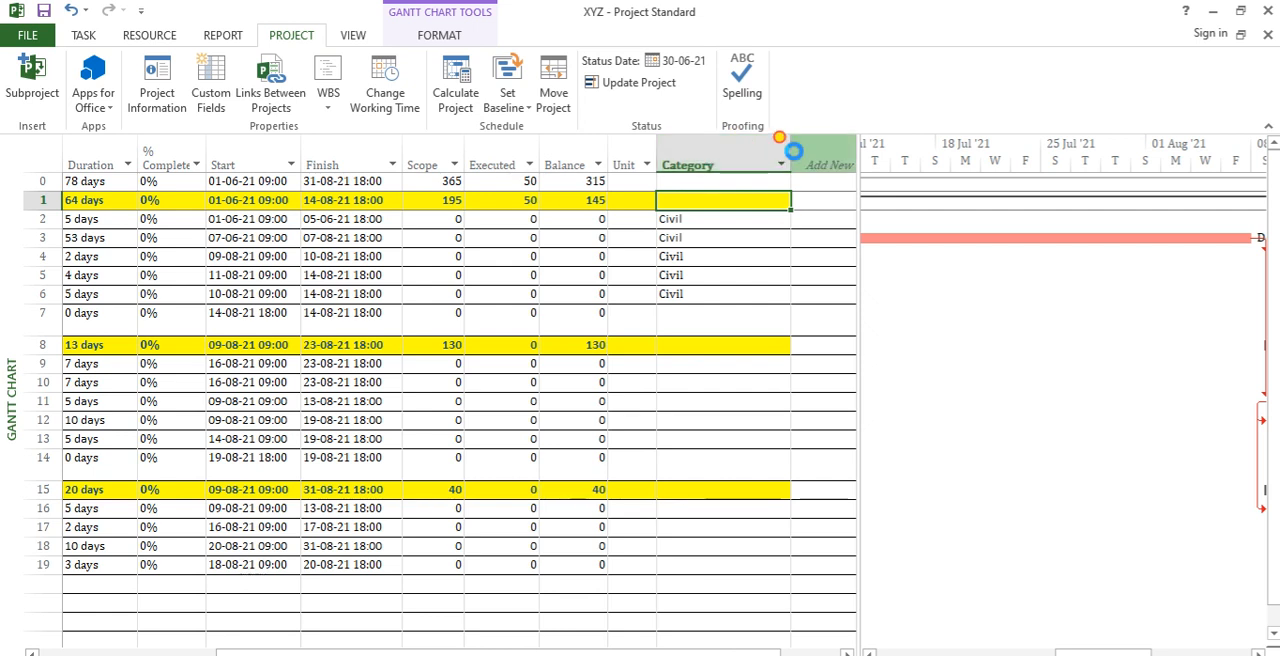
double_click(791, 157)
left_click_drag(700, 219, 708, 287)
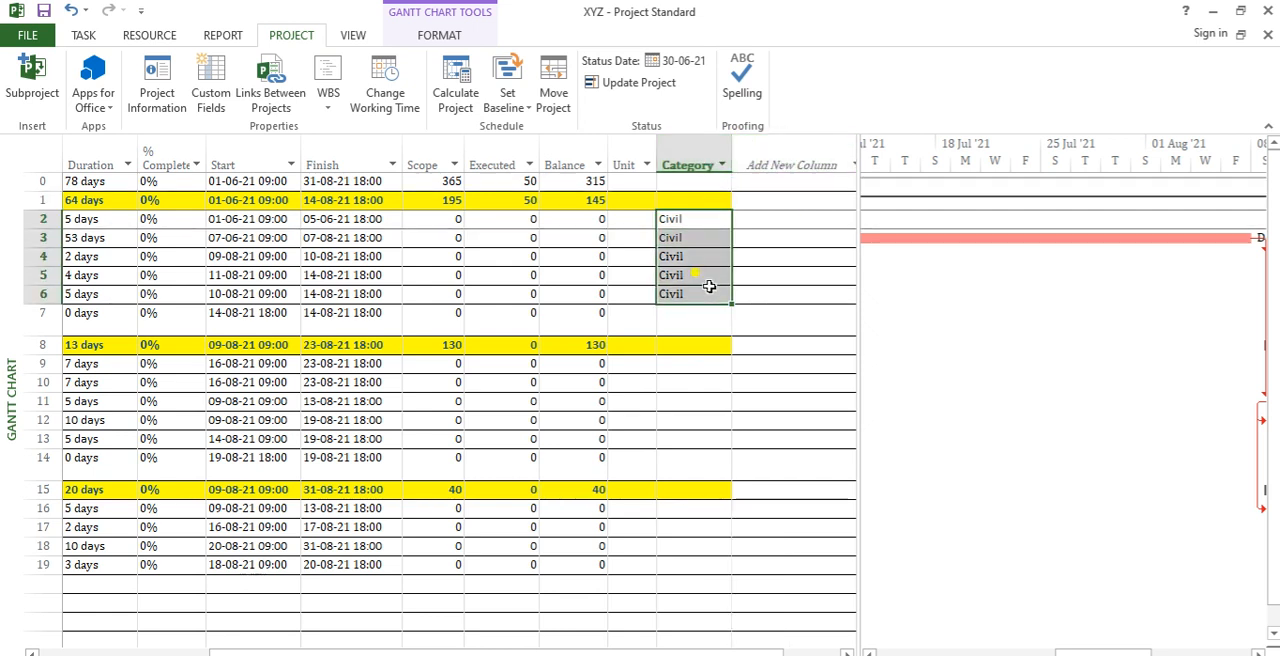
key("Delete")
Step: Add the "cost of work" column after Category in the task table and fit its width to the contents
left_click(762, 163)
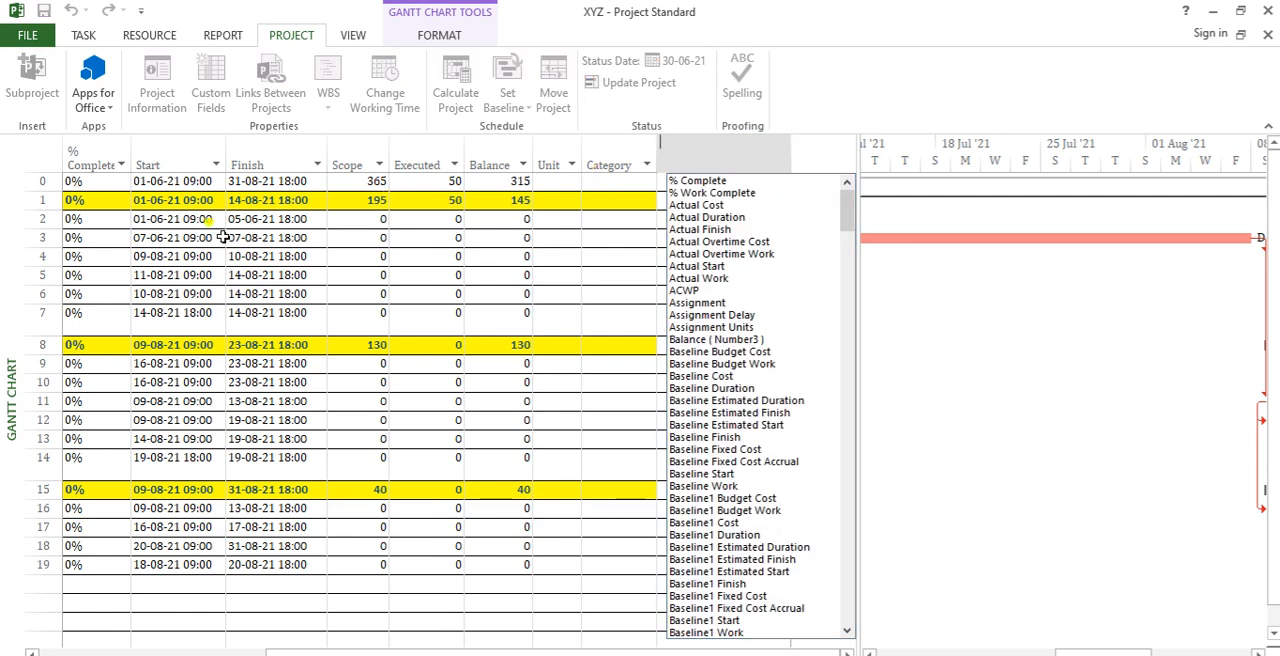
left_click_drag(363, 200, 500, 319)
left_click_drag(550, 200, 620, 320)
left_click(706, 165)
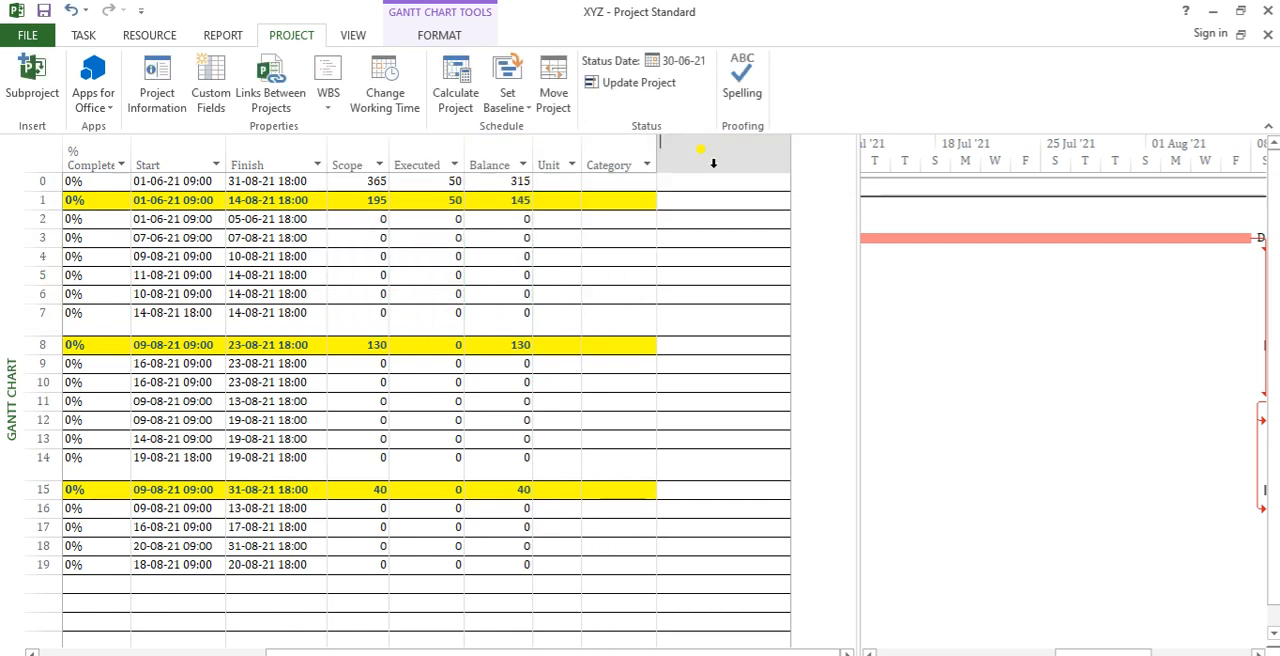
type("cost of ")
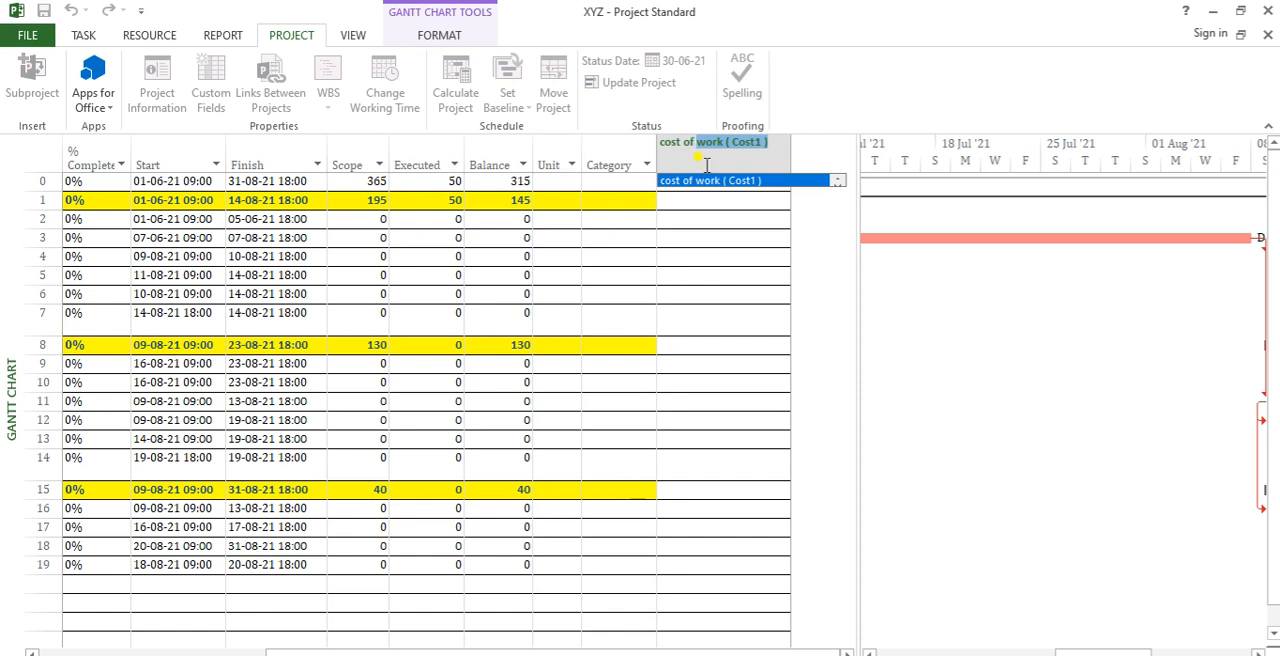
type("work")
key("Return")
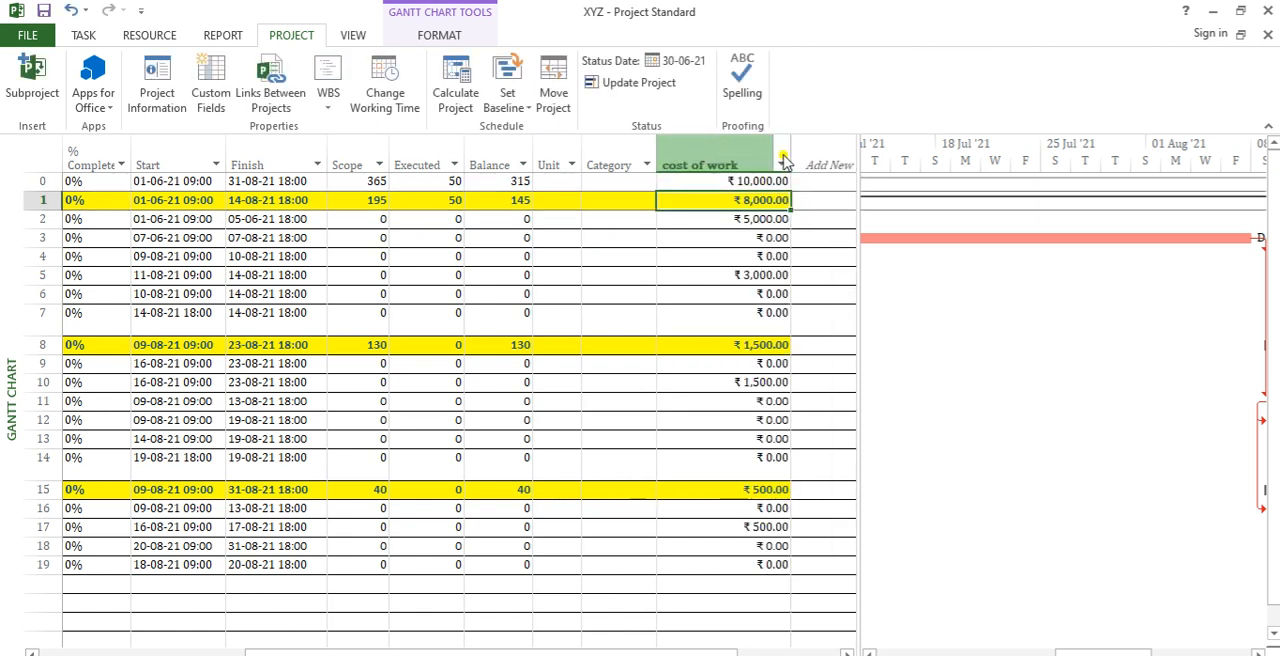
double_click(793, 152)
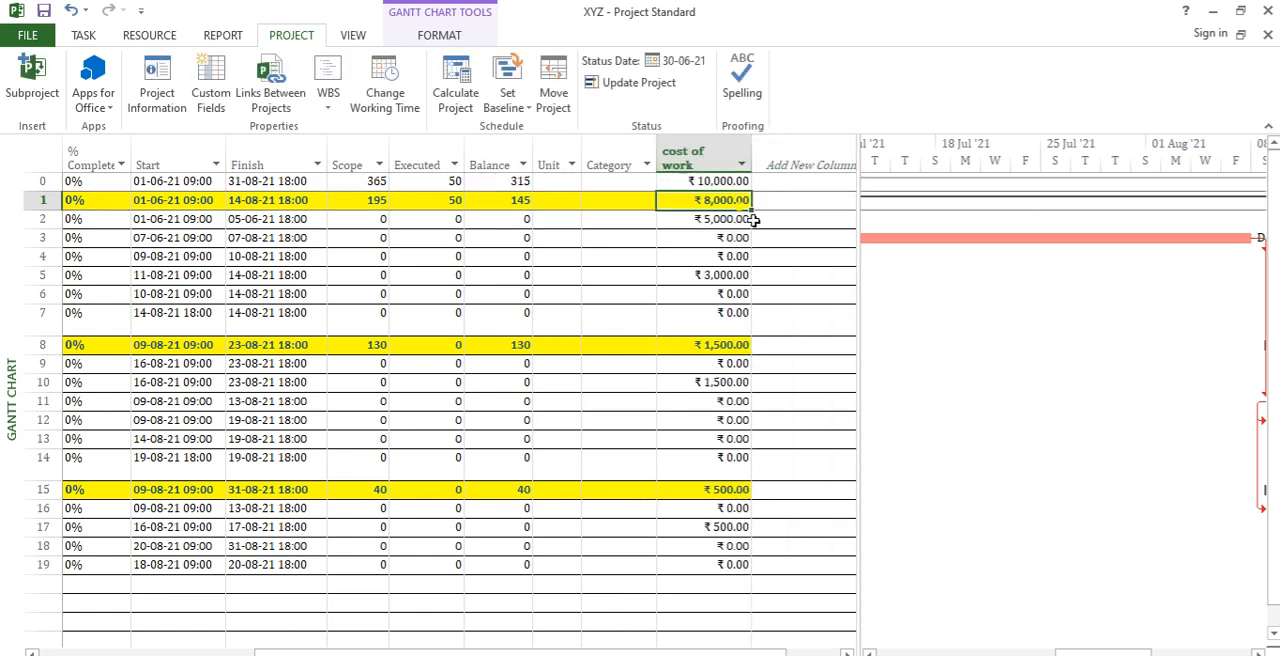
Step: Clear the cost of work values of Tasks A to D, Task G, and Tasks L and M
left_click_drag(743, 229, 742, 277)
key("ctrl+z")
key("Delete")
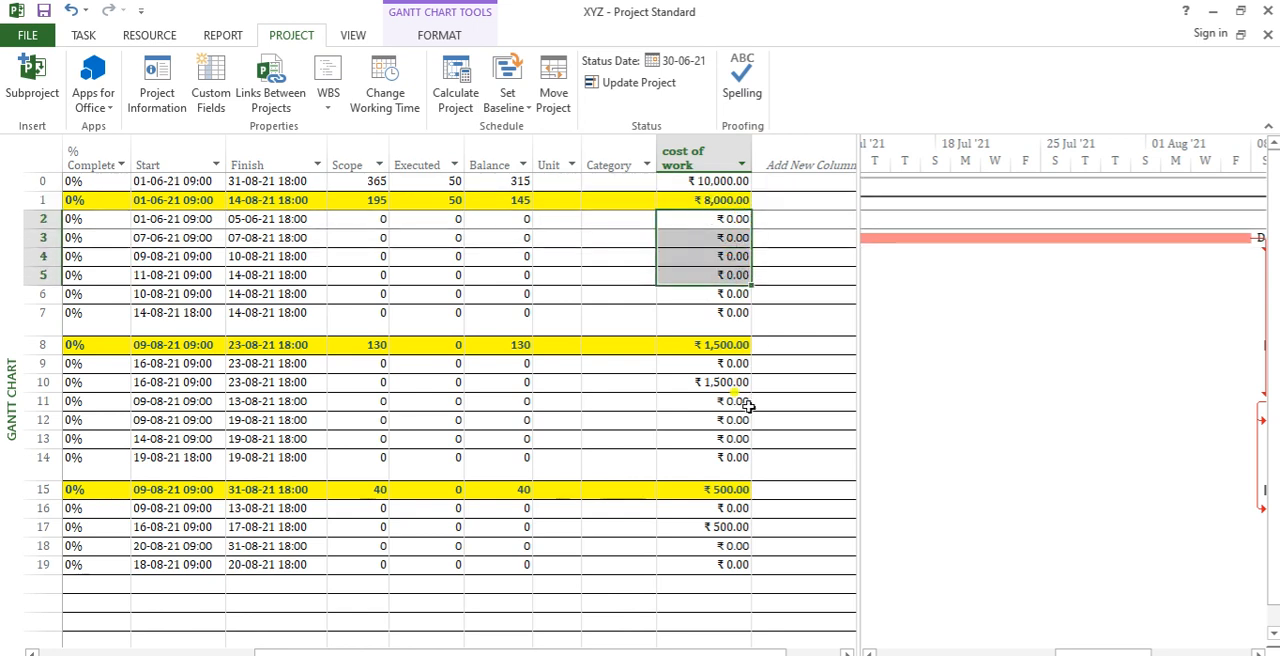
left_click(730, 382)
key("Delete")
left_click_drag(733, 527, 745, 545)
key("Delete")
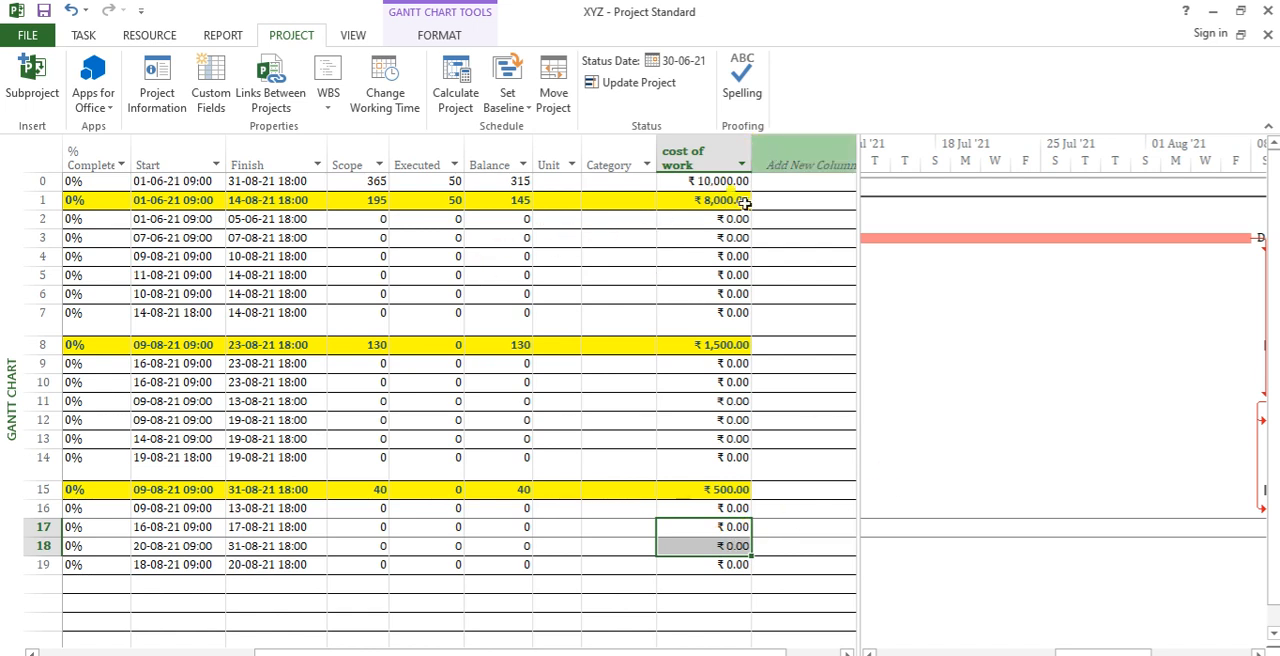
Step: Clear the Scope values of the Commence, Middle and Finish of work summary rows and of the XYZ project row
left_click_drag(716, 654, 608, 654)
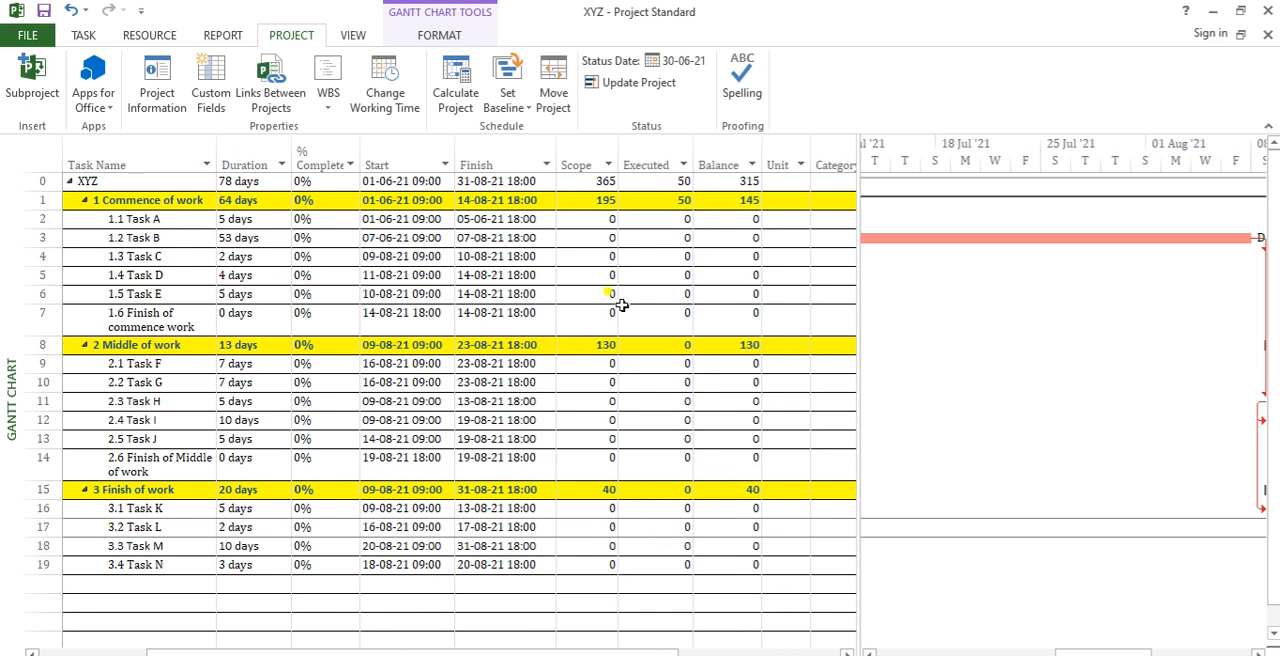
left_click(594, 204)
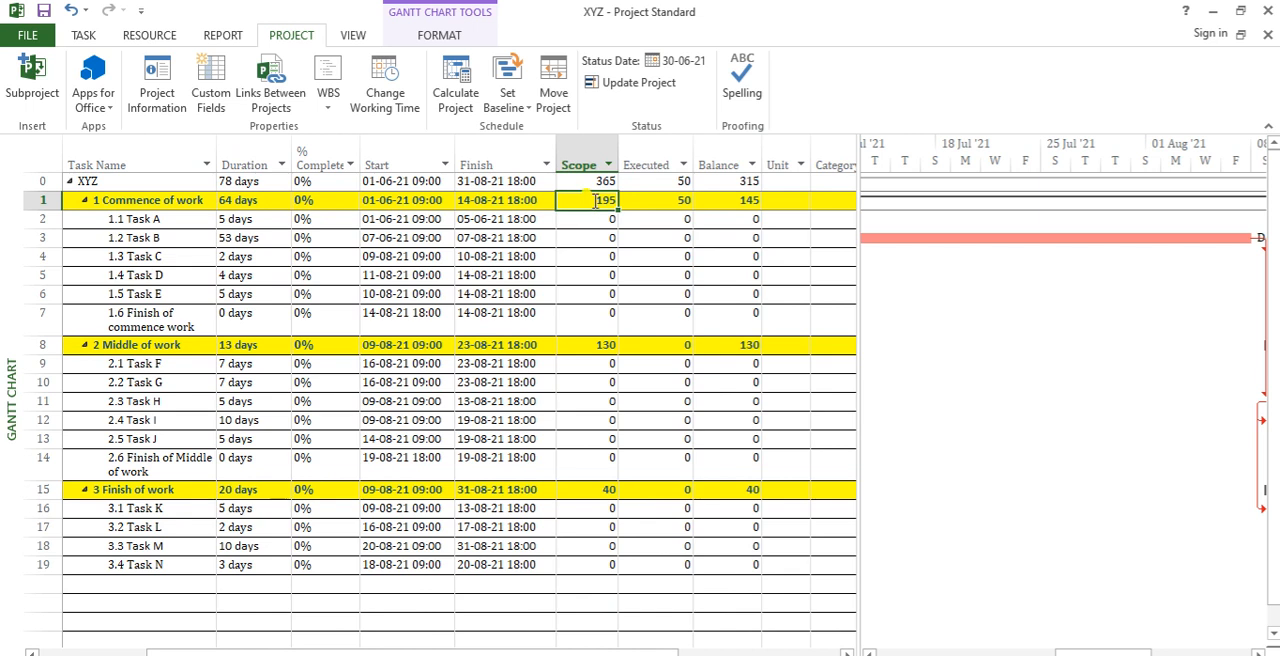
key("Delete")
left_click(601, 345)
key("Delete")
left_click(589, 490)
key("Delete")
left_click(703, 452)
left_click(595, 184)
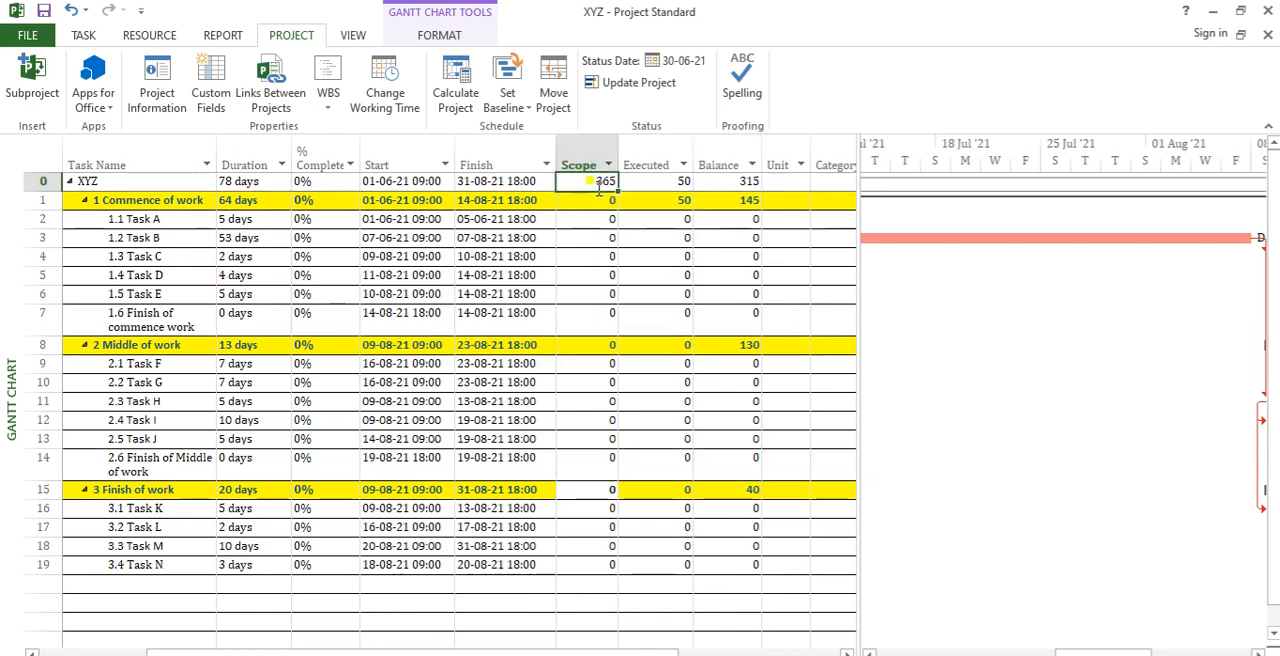
key("Delete")
Step: Clear the Executed and Balance values of the XYZ and Commence of work rows, and the Balance of Middle of work
left_click(658, 187)
key("Delete")
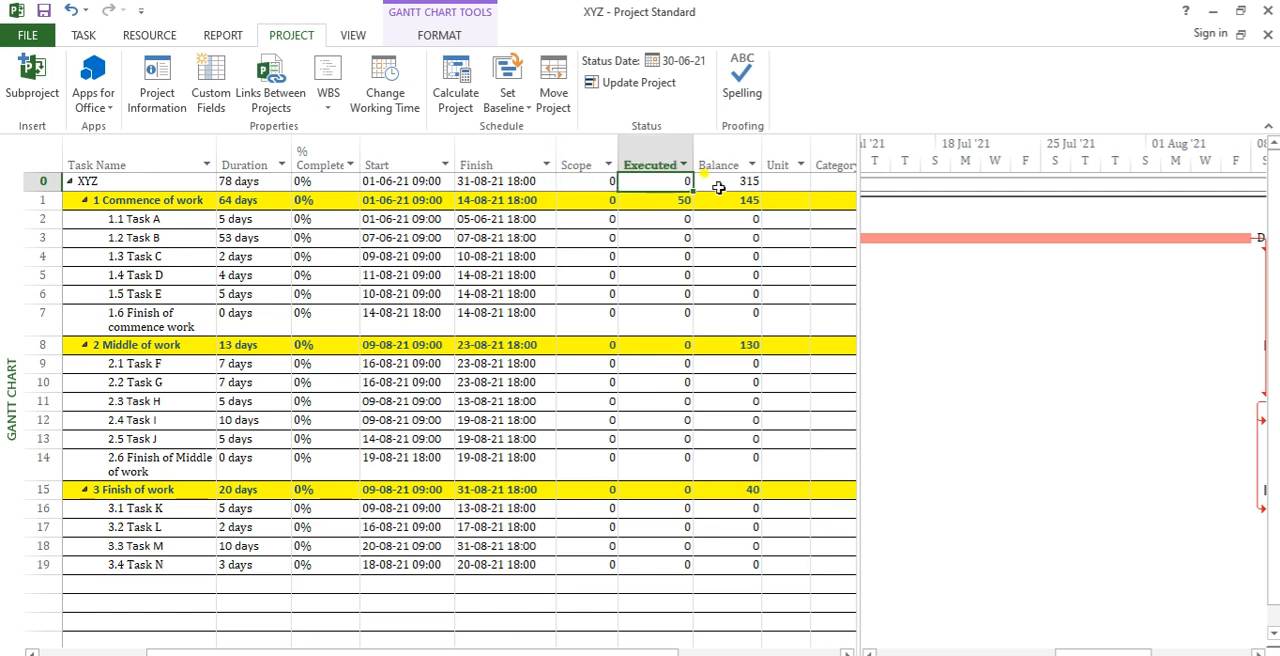
left_click(718, 186)
key("Delete")
left_click(675, 206)
key("Delete")
left_click(742, 201)
key("Delete")
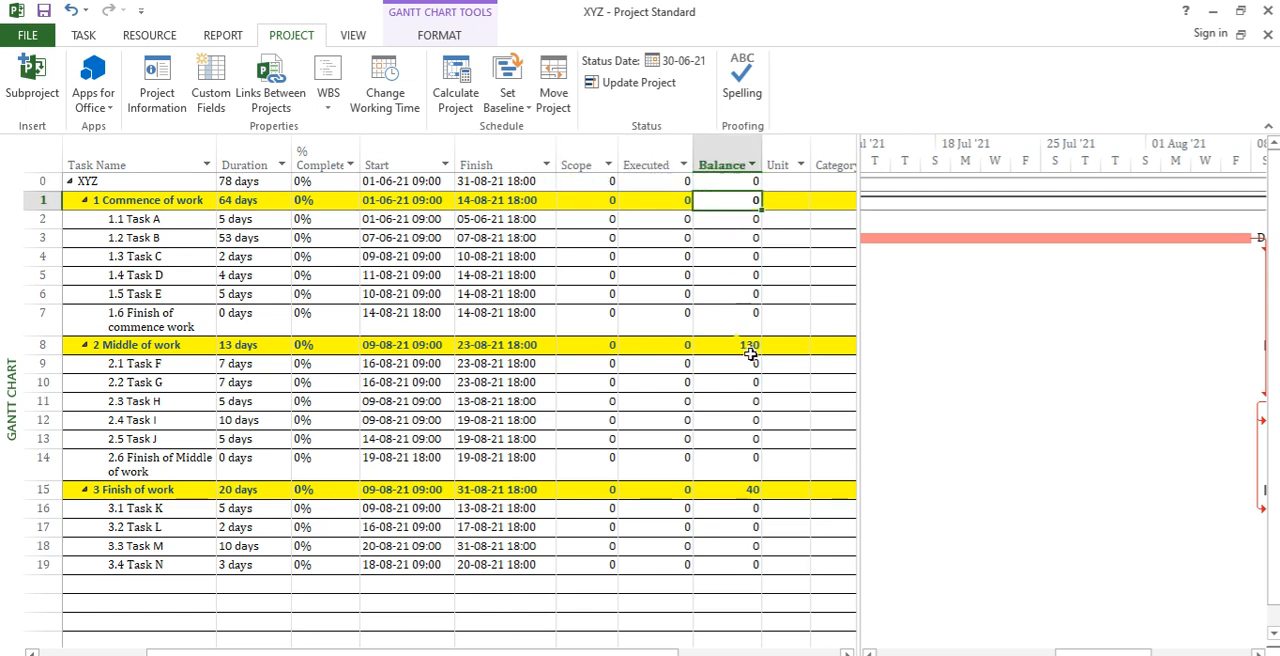
left_click(748, 346)
key("Delete")
left_click(733, 487)
left_click(735, 420)
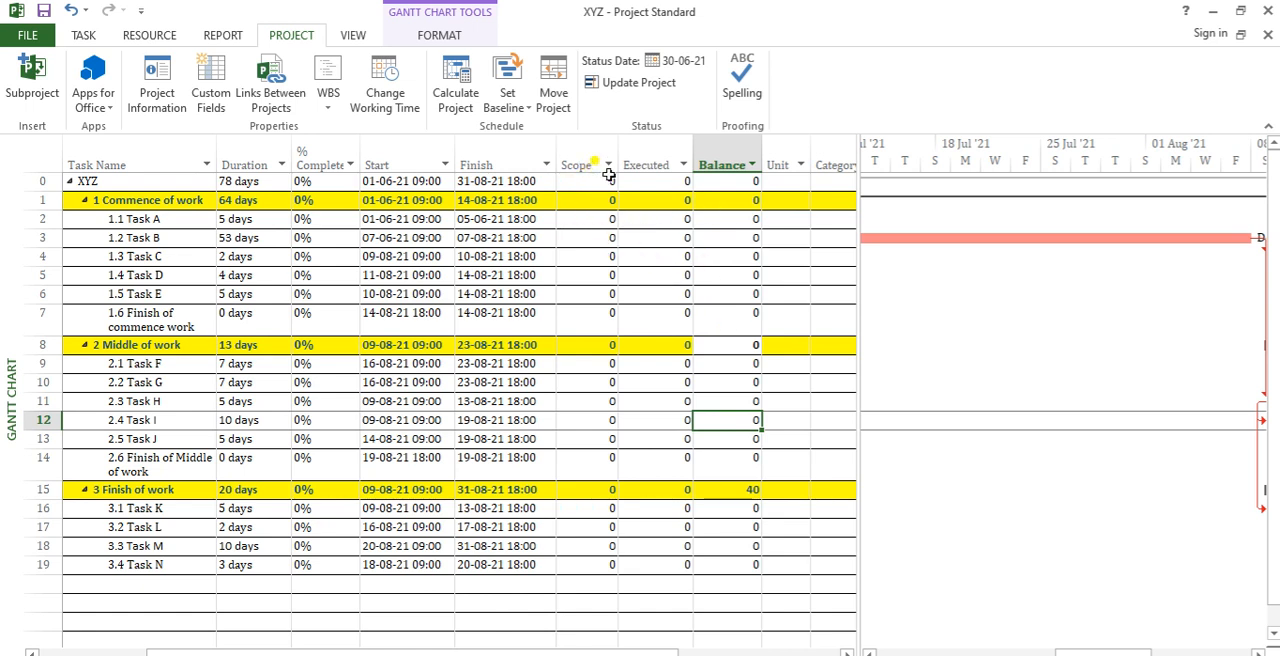
Step: Set Task A's Scope to 100 and its Executed value to 10
left_click(748, 218)
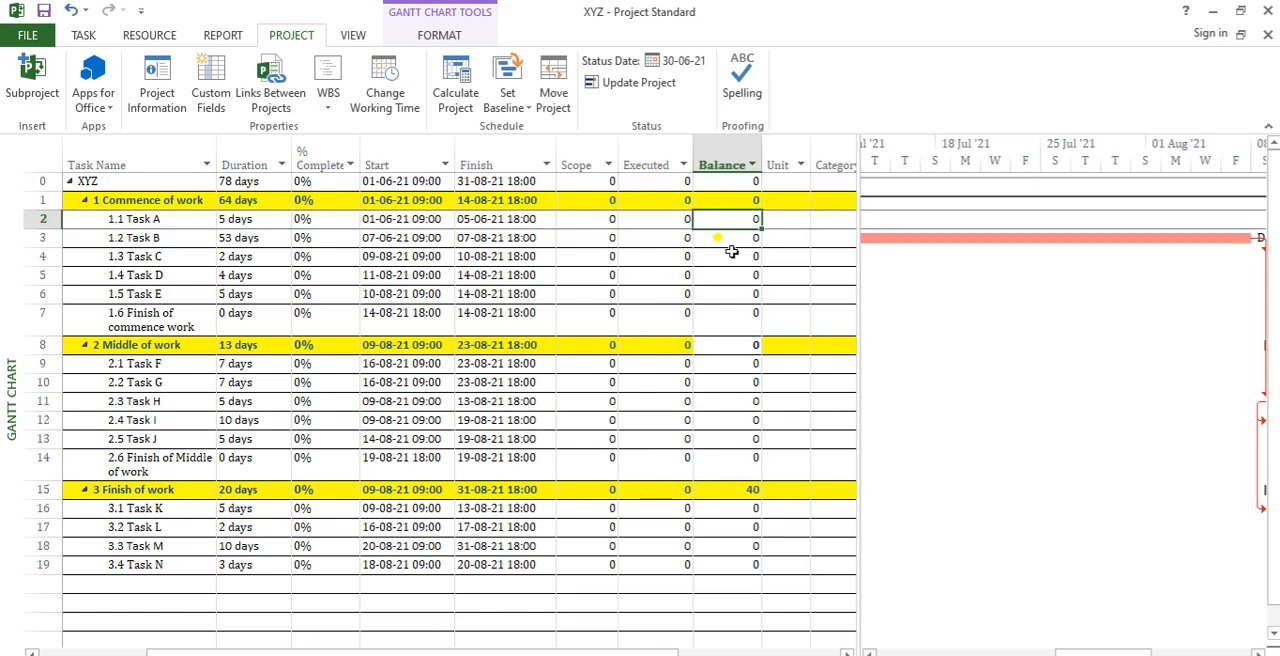
left_click(588, 221)
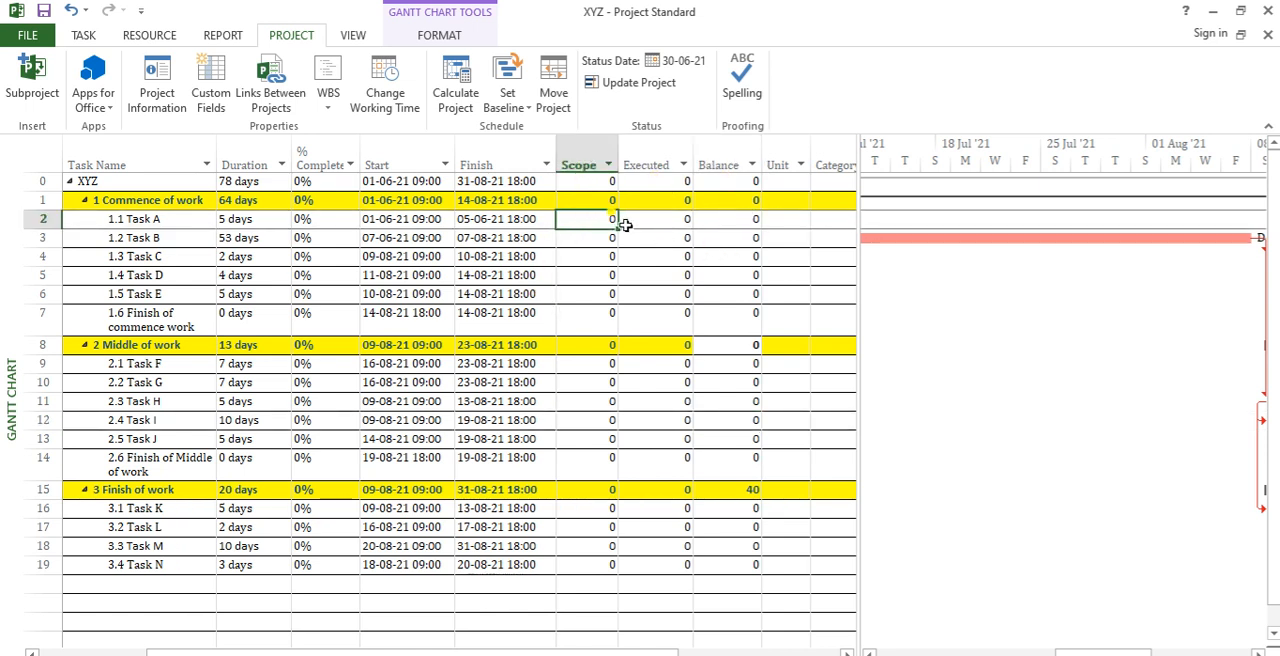
type("100")
key("Return")
left_click(624, 224)
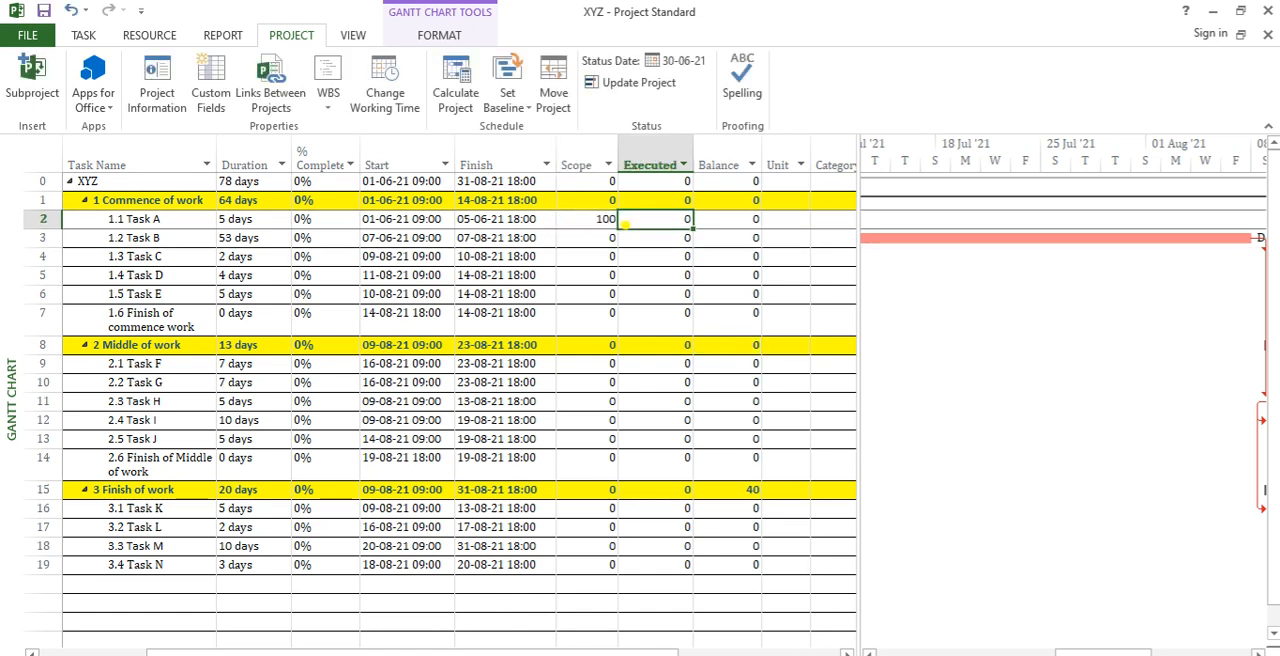
type("10")
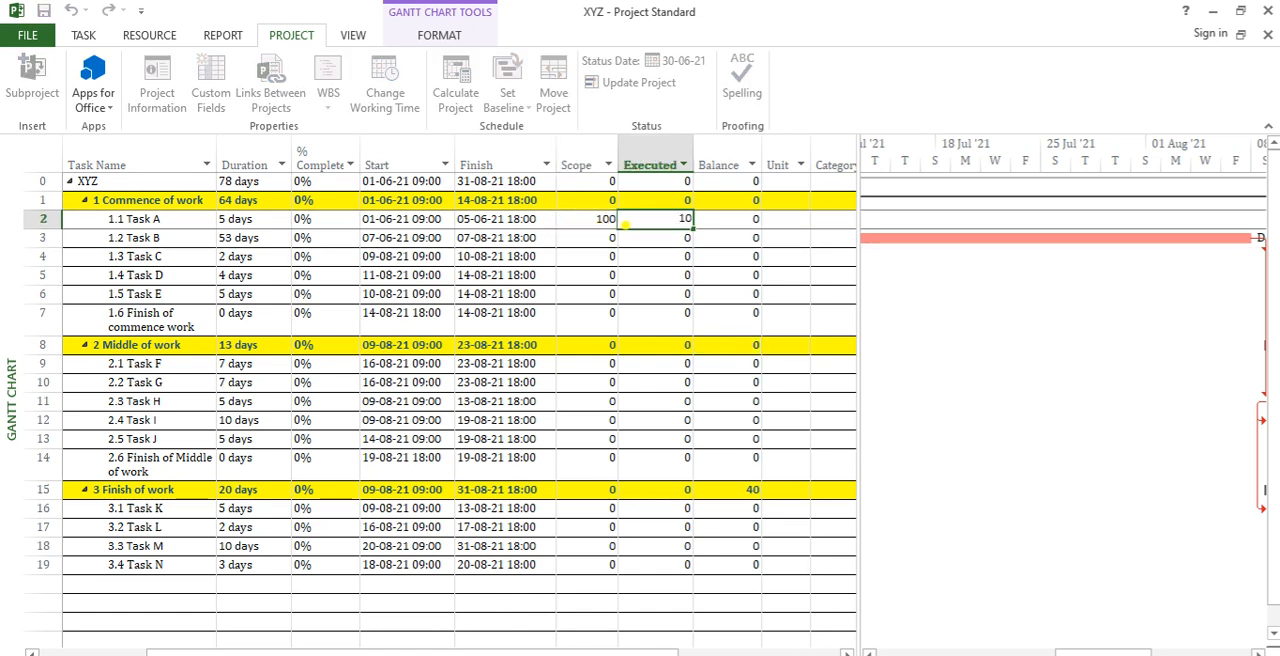
key("Tab")
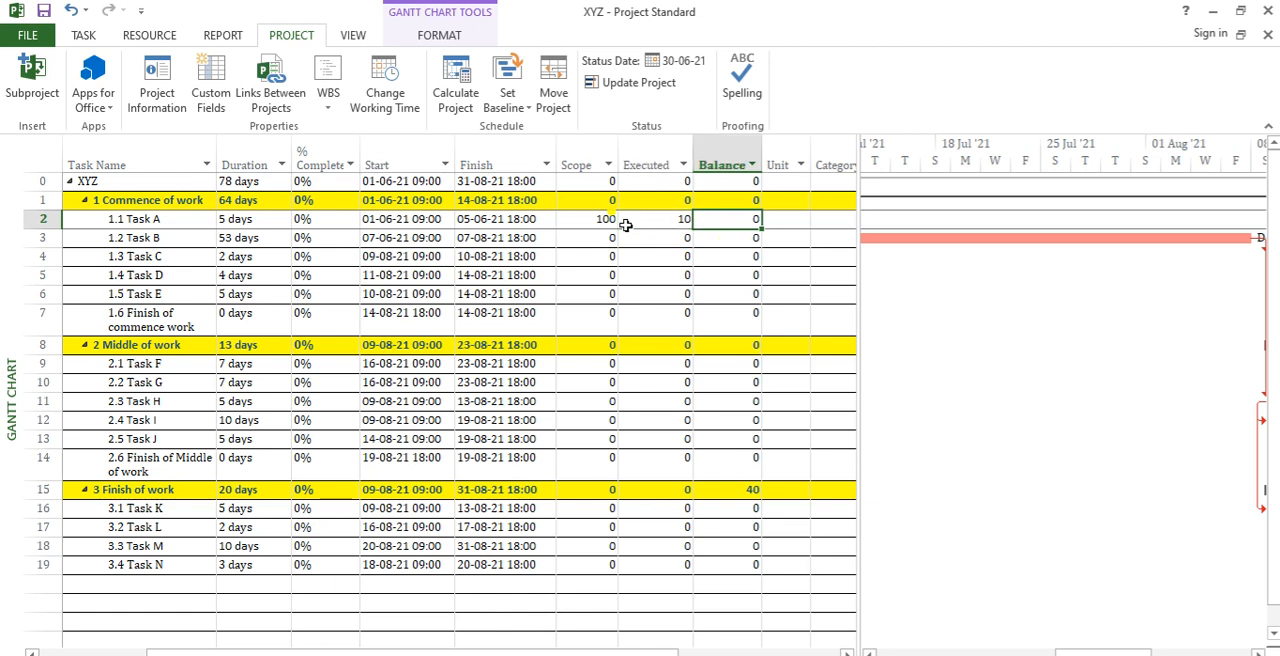
Step: Set Task C's Scope to 85 and its Executed value to 15
key("Down")
key("Down")
key("Left")
key("Left")
key("Right")
key("Left")
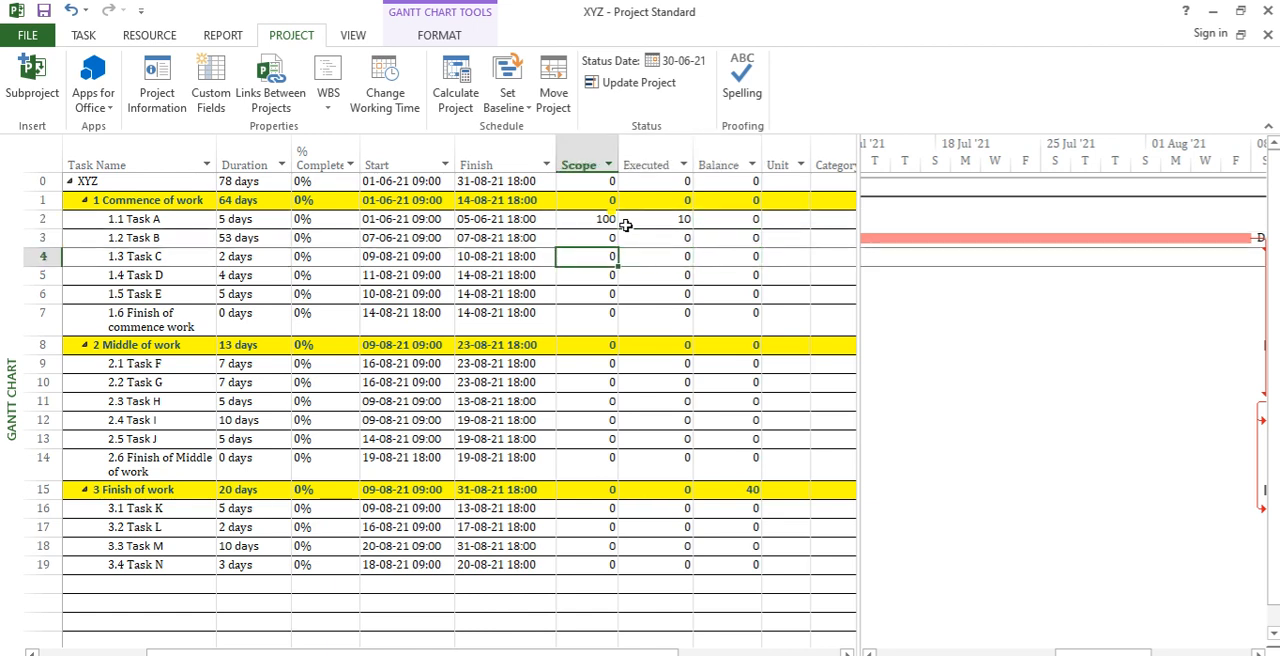
type("85")
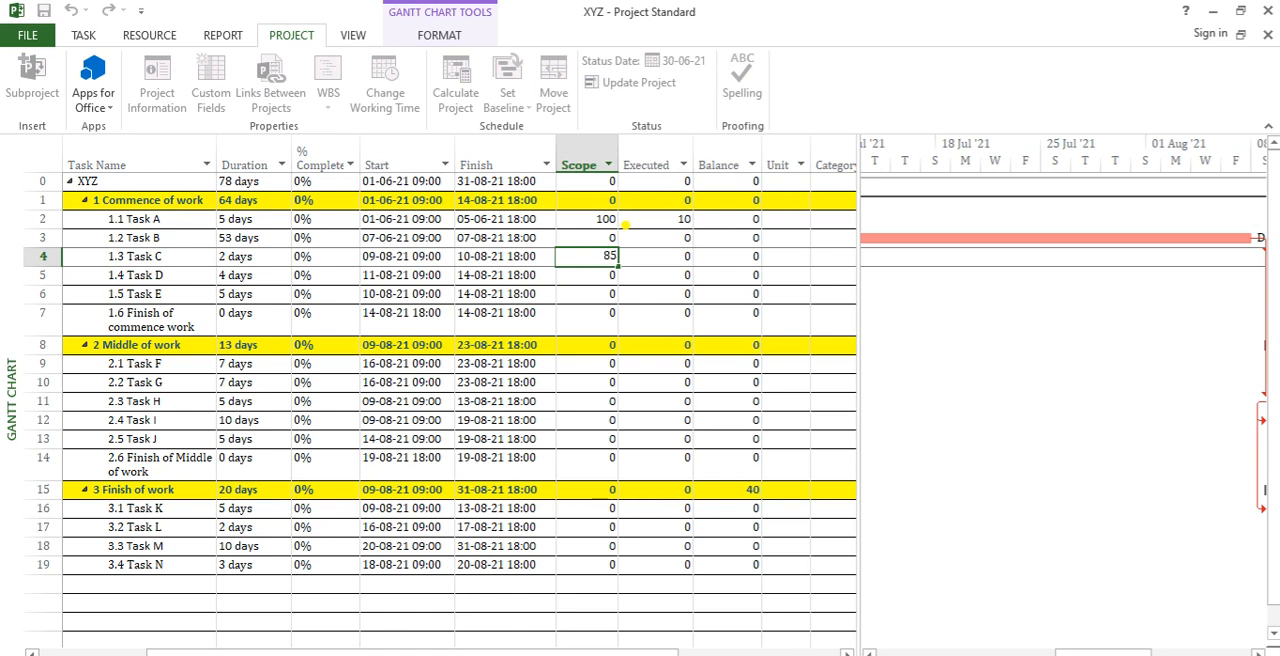
key("Return")
key("Up")
key("Right")
type("10")
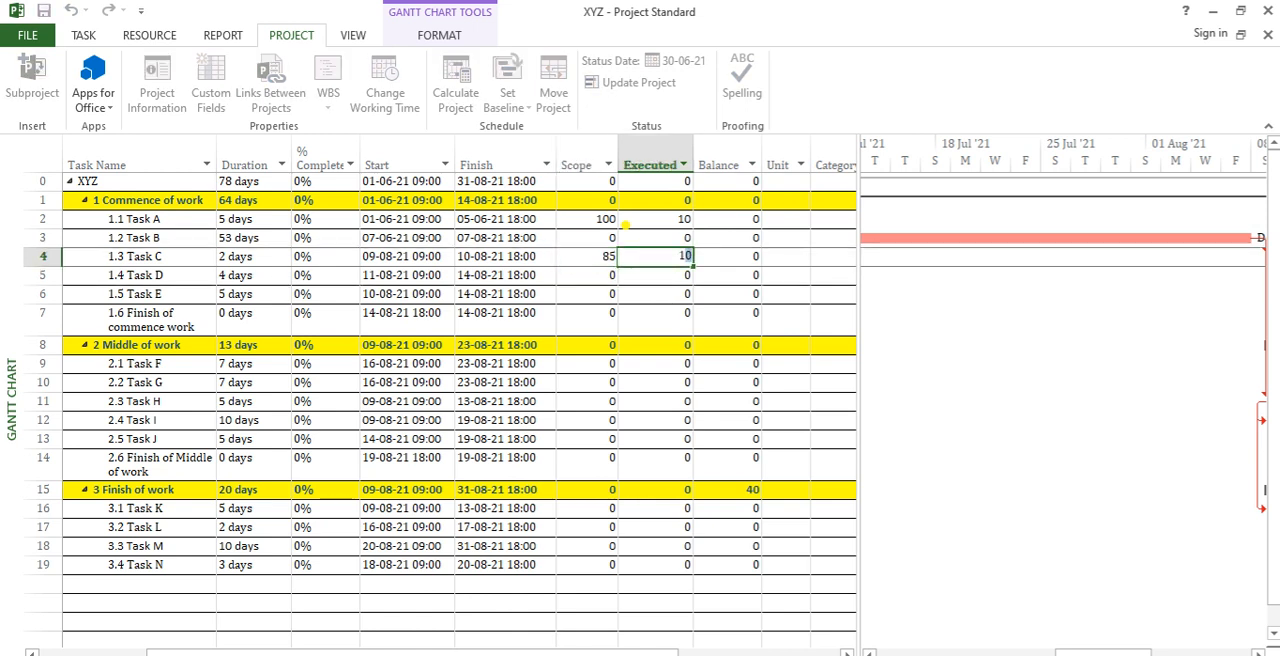
key("Return")
Step: Set Task G's Scope to 50 and its Executed value to 40
key("Up")
key("Down")
key("Down")
key("Down")
key("Down")
key("Down")
key("Down")
key("Left")
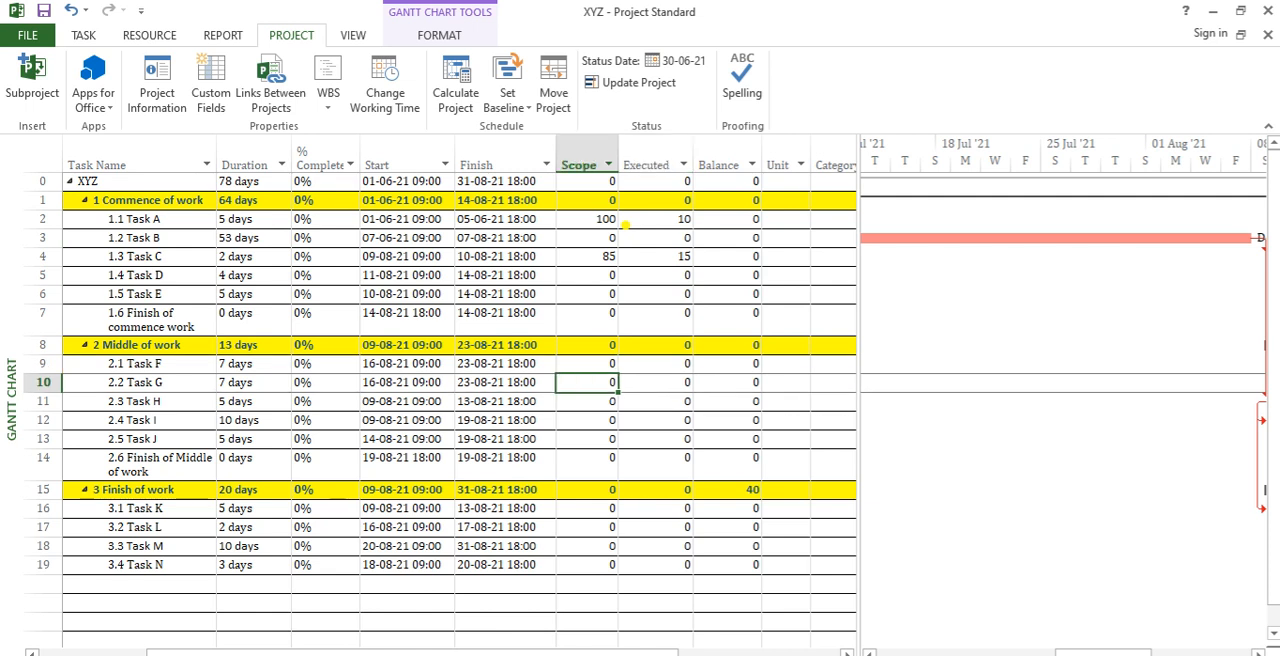
type("50")
key("Tab")
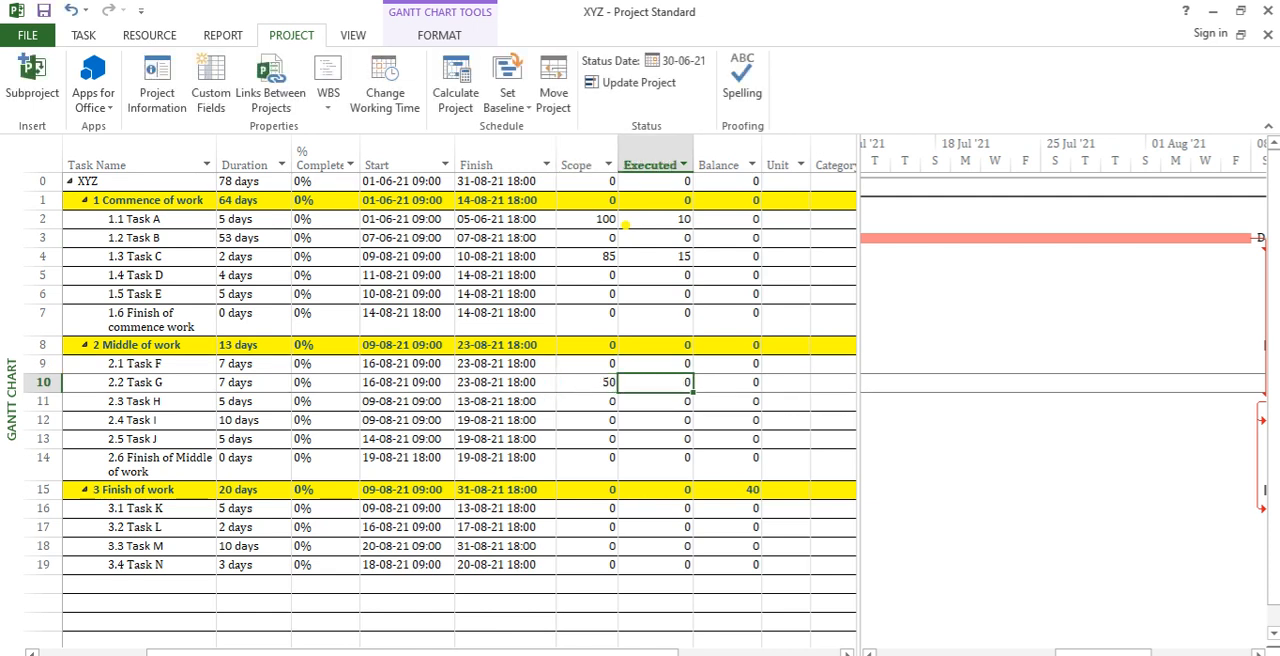
type("40")
key("Return")
Step: Set Task M's Scope to 100 and its Executed value to 50
key("Down")
key("Down")
key("Down")
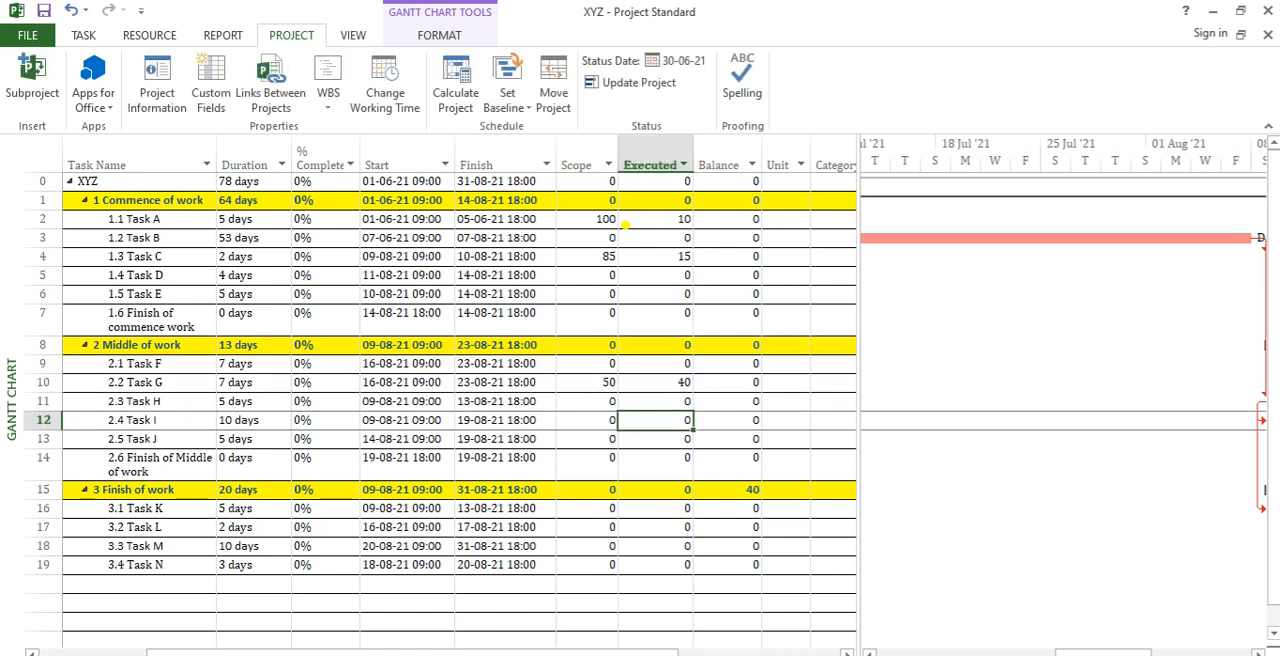
key("Down")
key("Down")
key("Down")
key("Down")
key("Left")
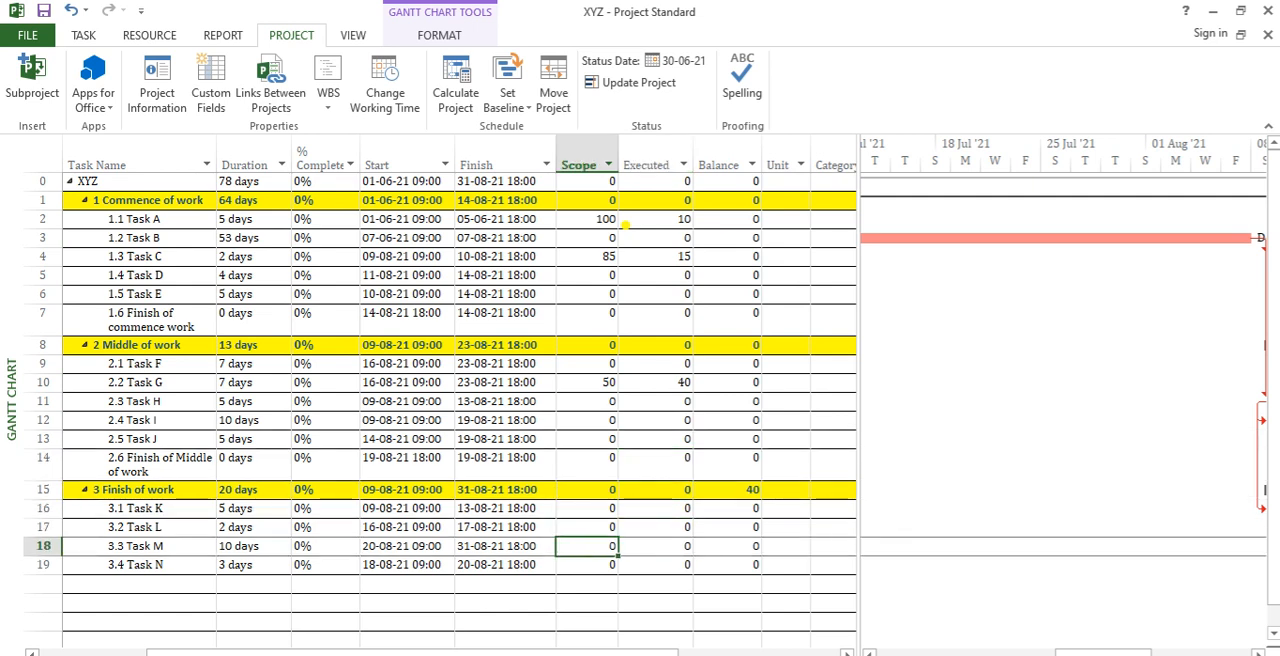
type("100")
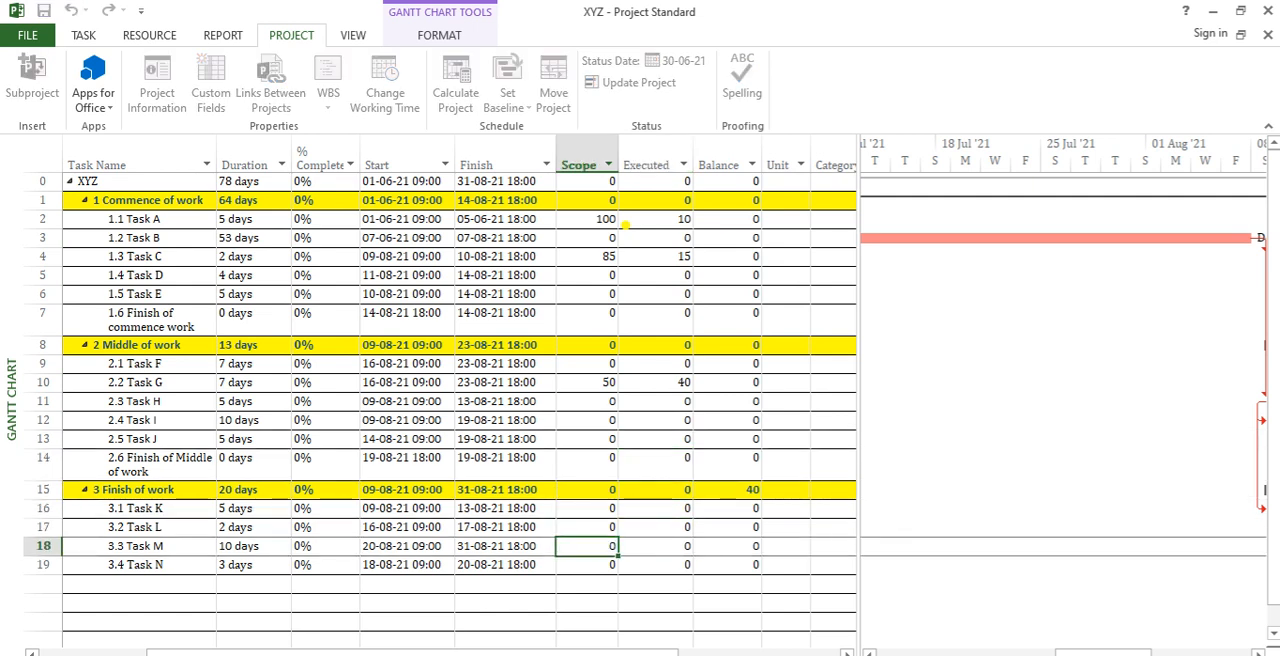
key("Tab")
type("50")
key("Return")
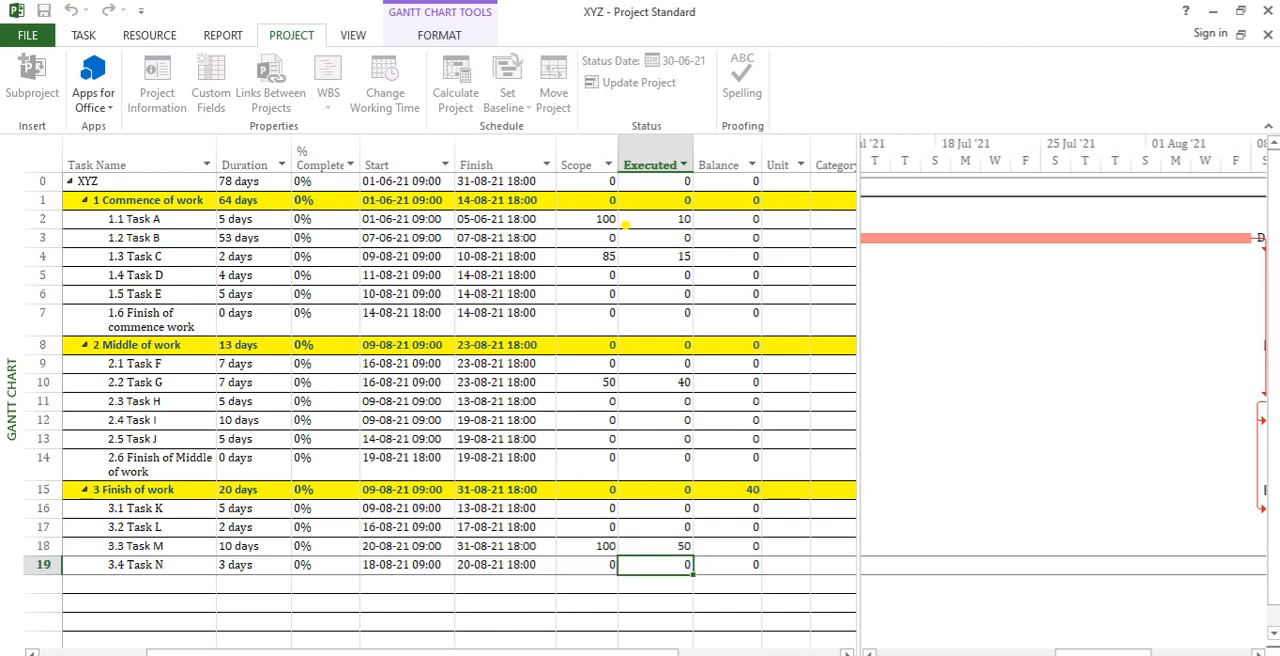
Step: Set the Balance (Number3) custom field to be calculated by a formula, accepting replacement of its existing data
left_click(713, 559)
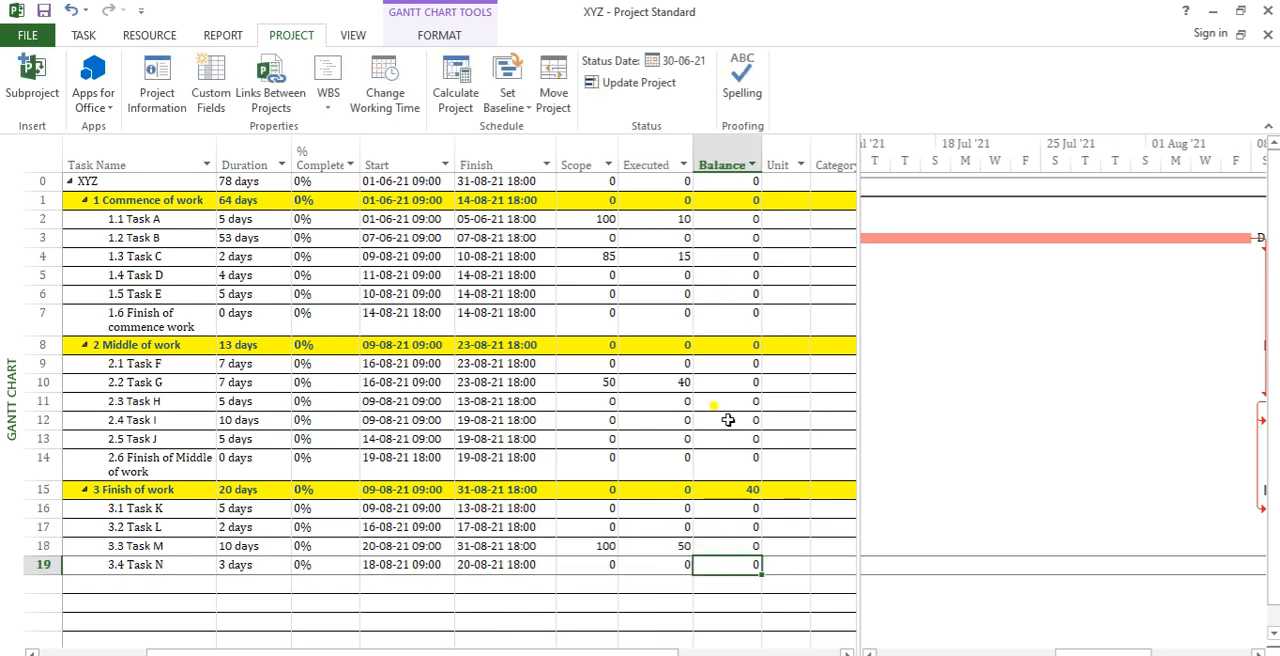
left_click(738, 220)
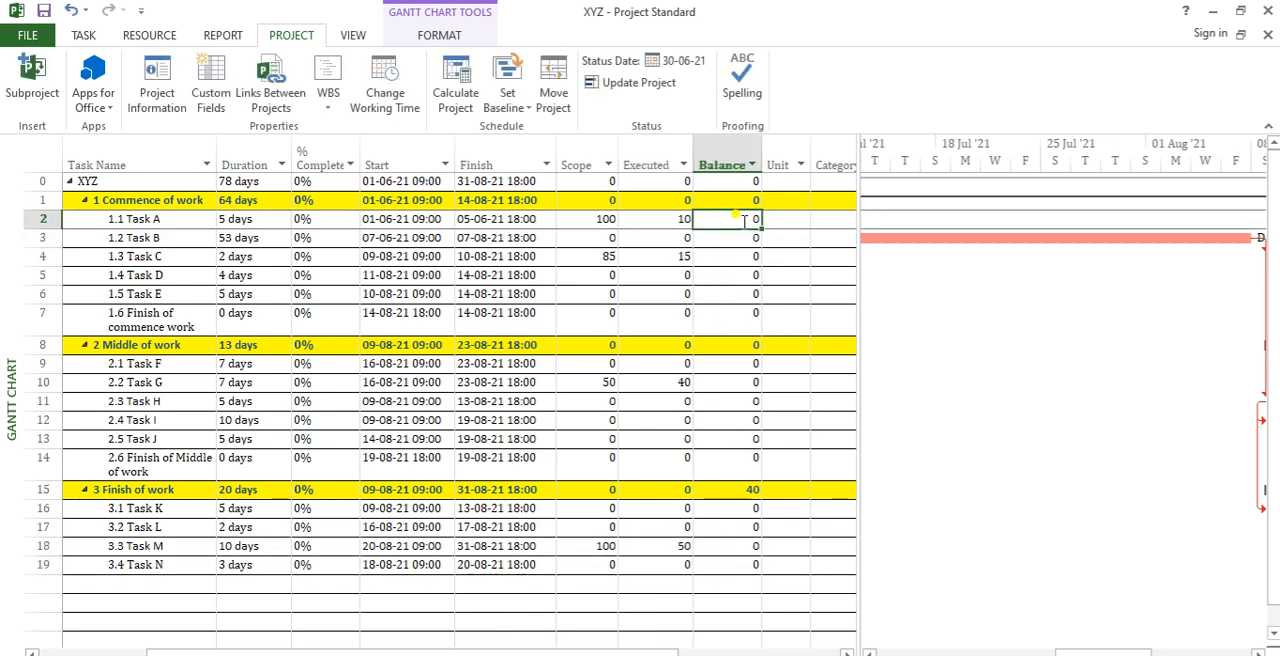
left_click(730, 166)
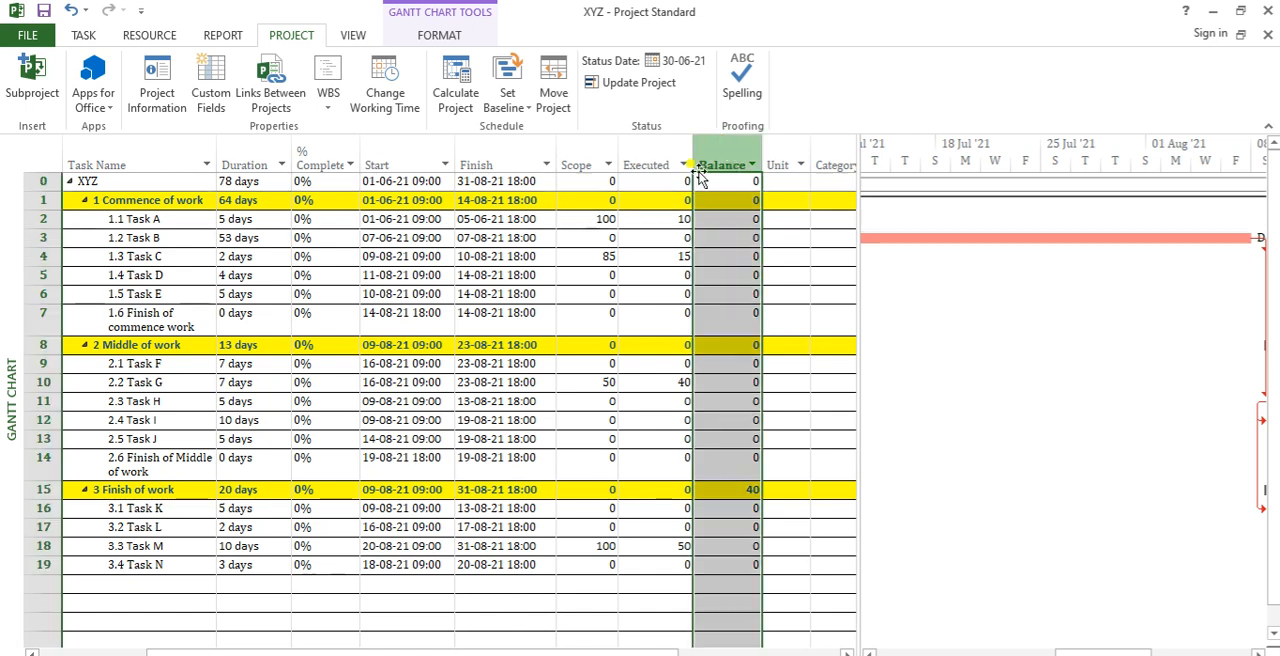
left_click(211, 95)
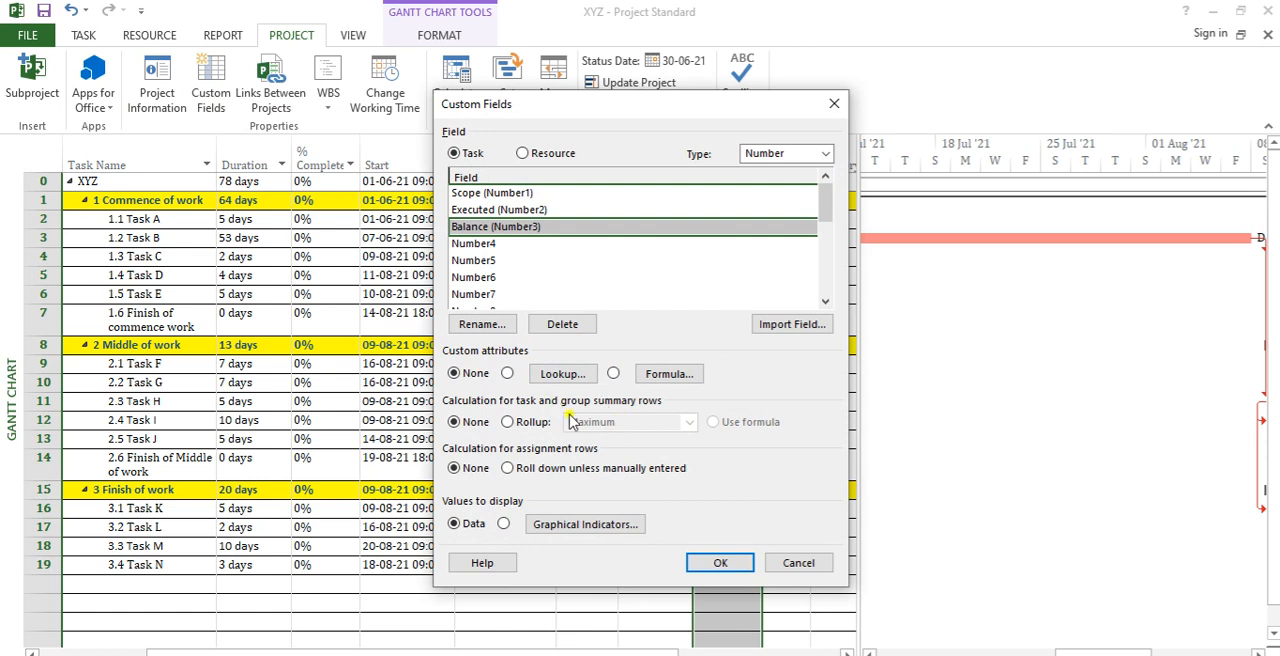
left_click(614, 375)
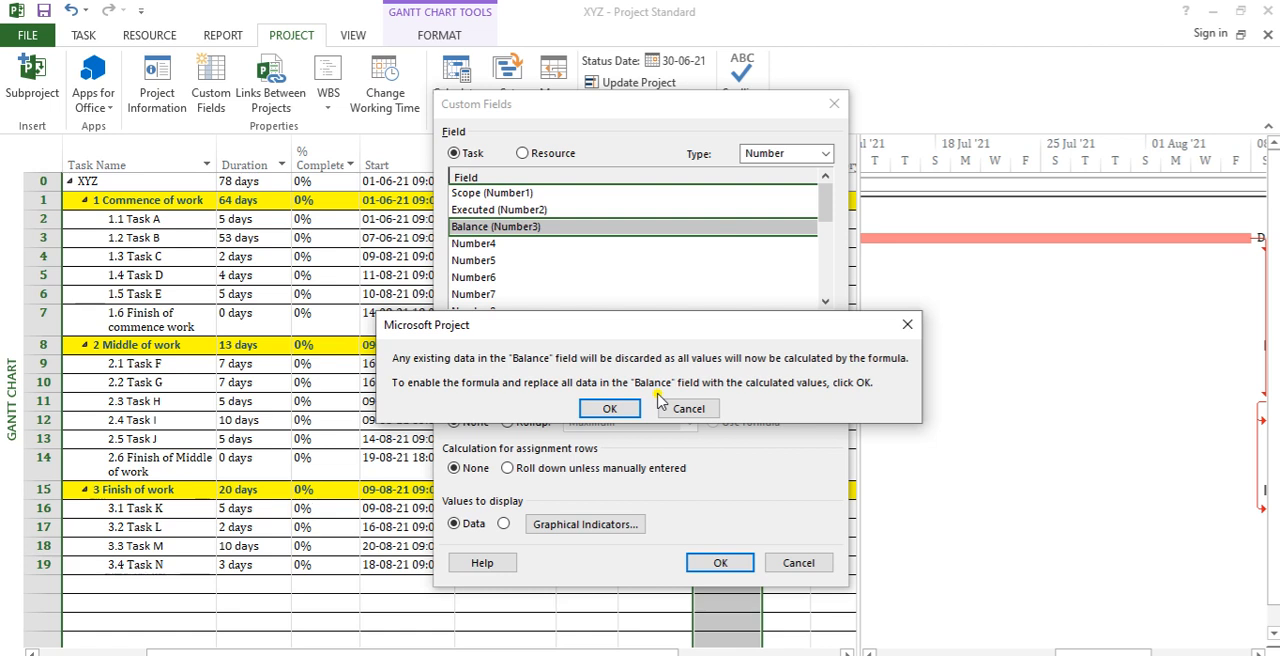
left_click(619, 404)
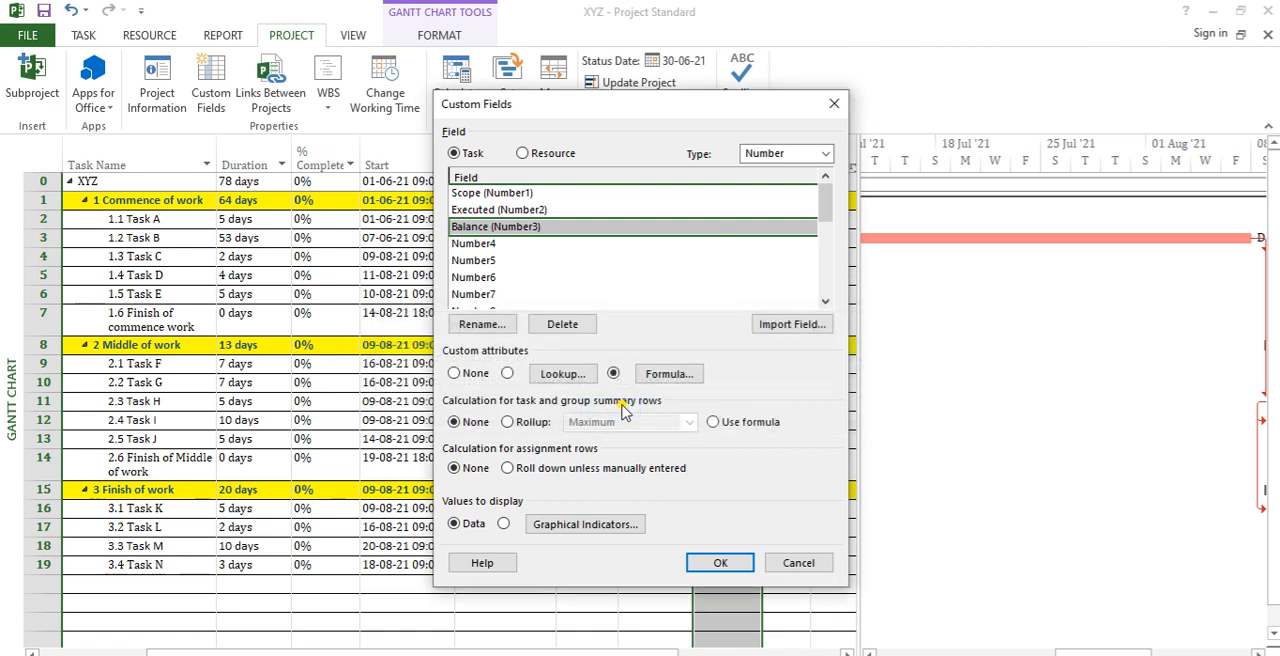
Step: Build the Balance field's formula as [Scope] - [Executed] using the custom number fields Number1 and Number2
left_click(669, 373)
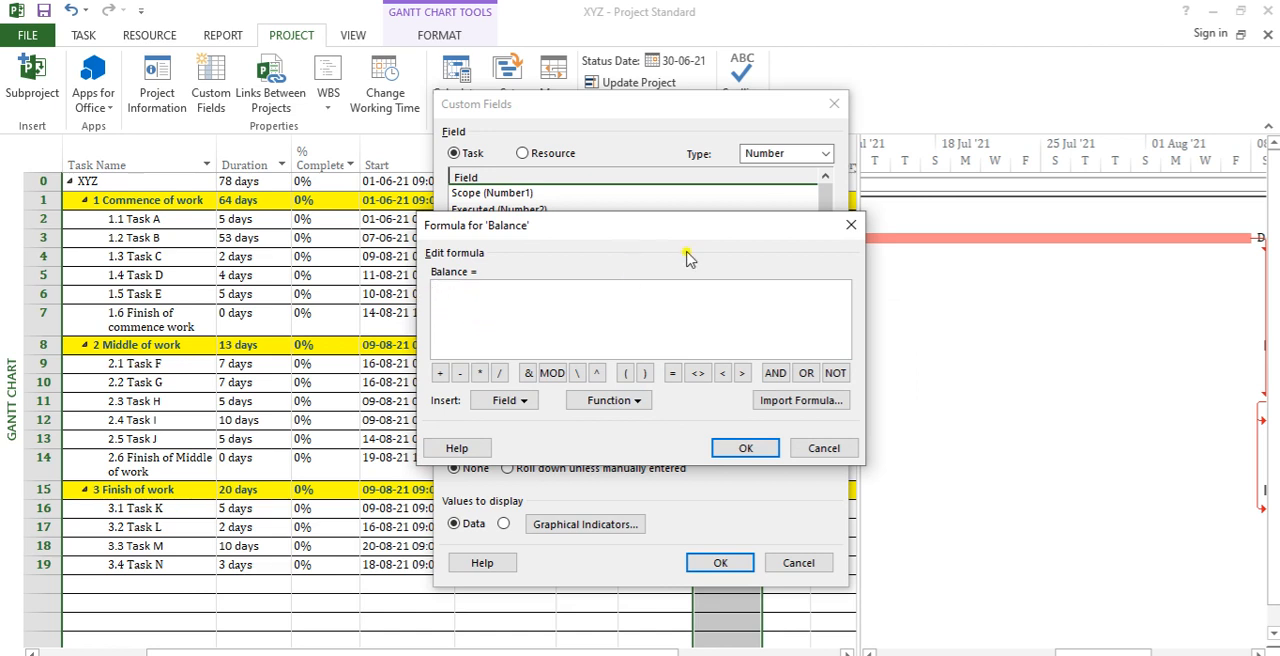
left_click_drag(705, 225, 1012, 187)
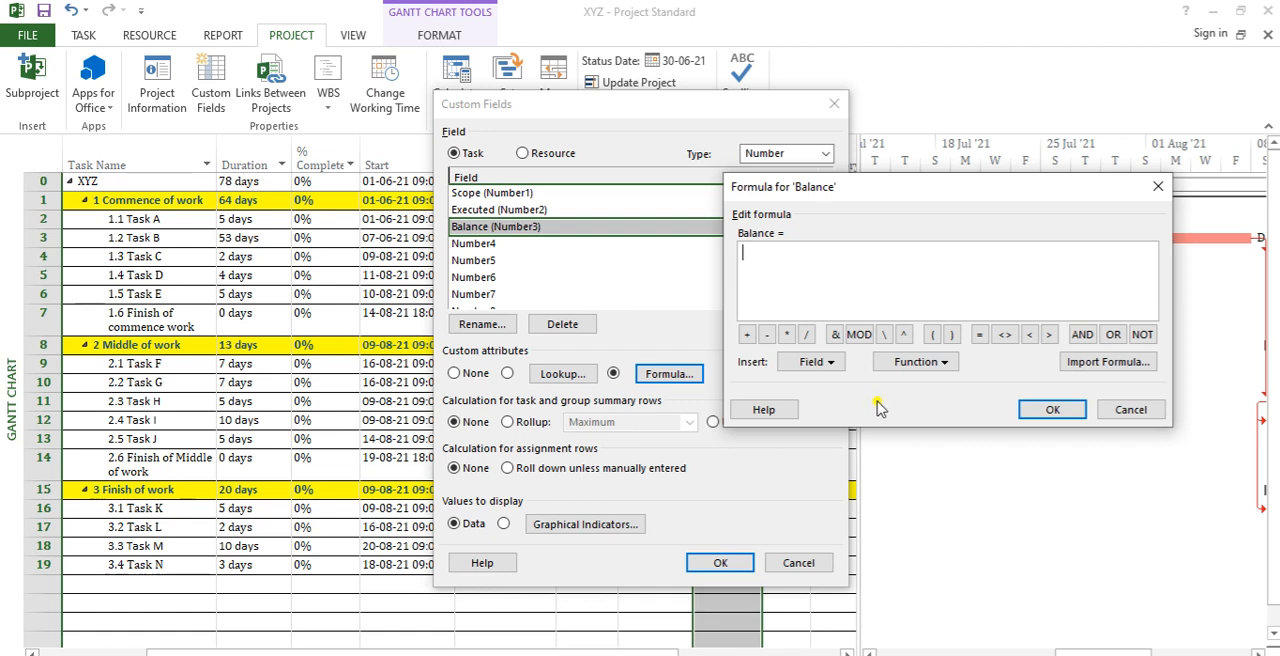
left_click(830, 368)
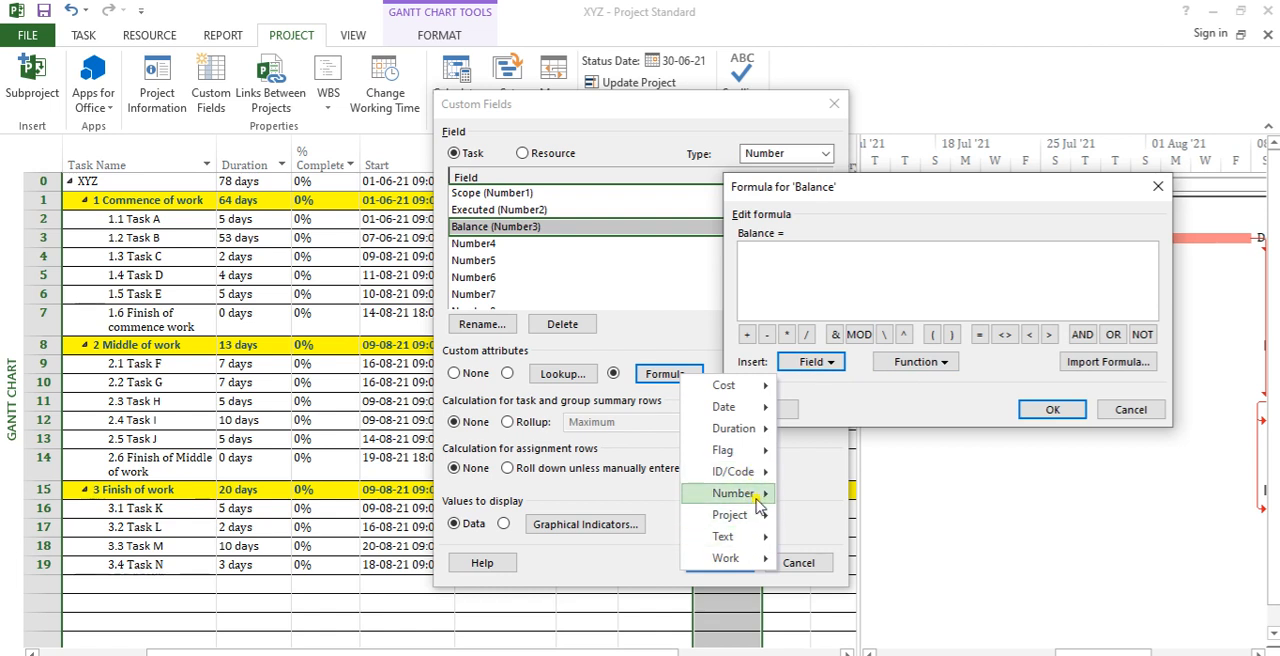
mouse_move(763, 503)
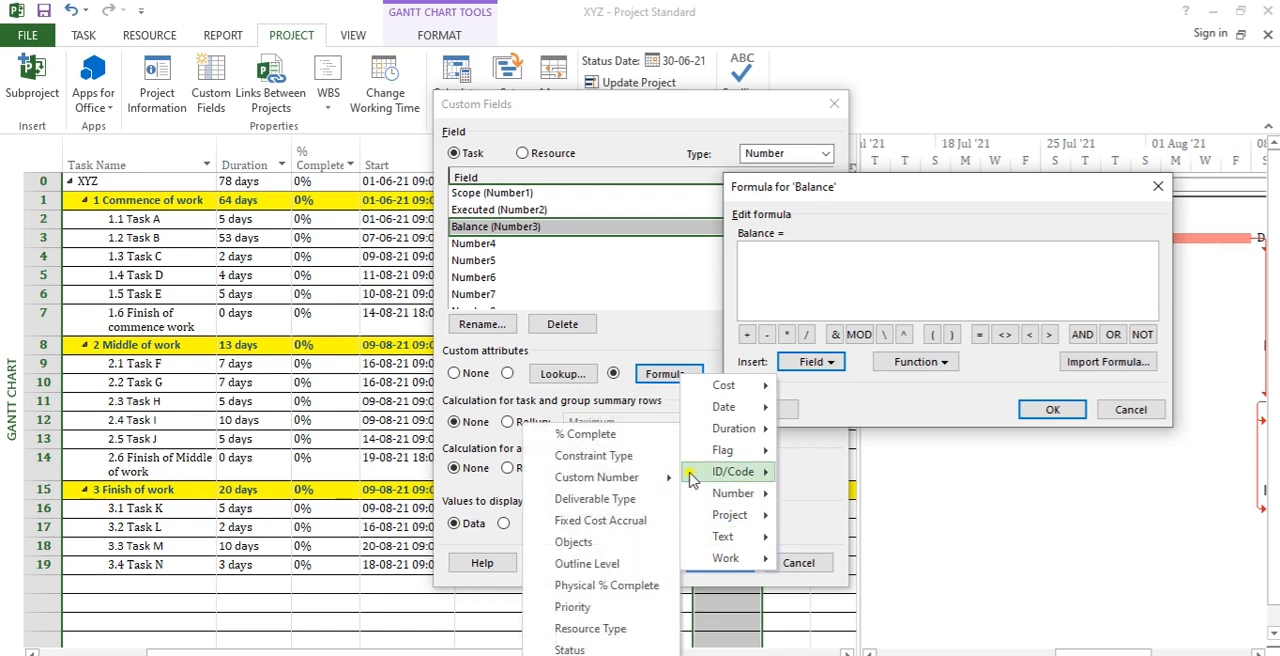
mouse_move(668, 481)
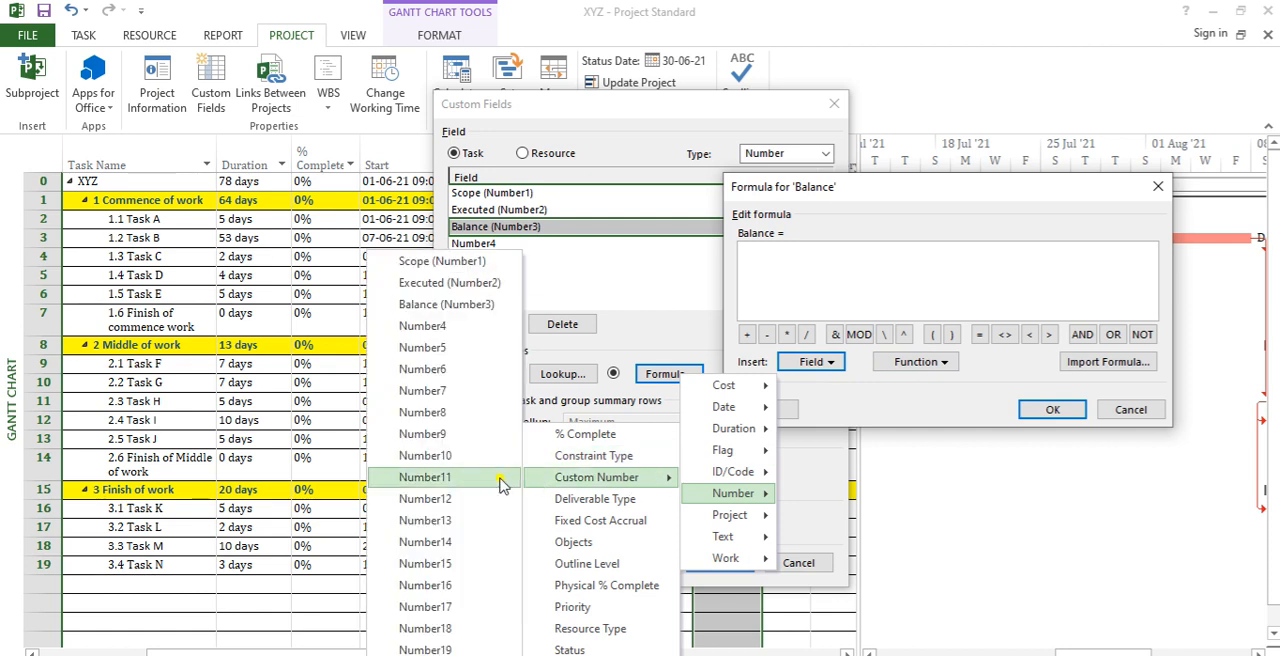
left_click(468, 261)
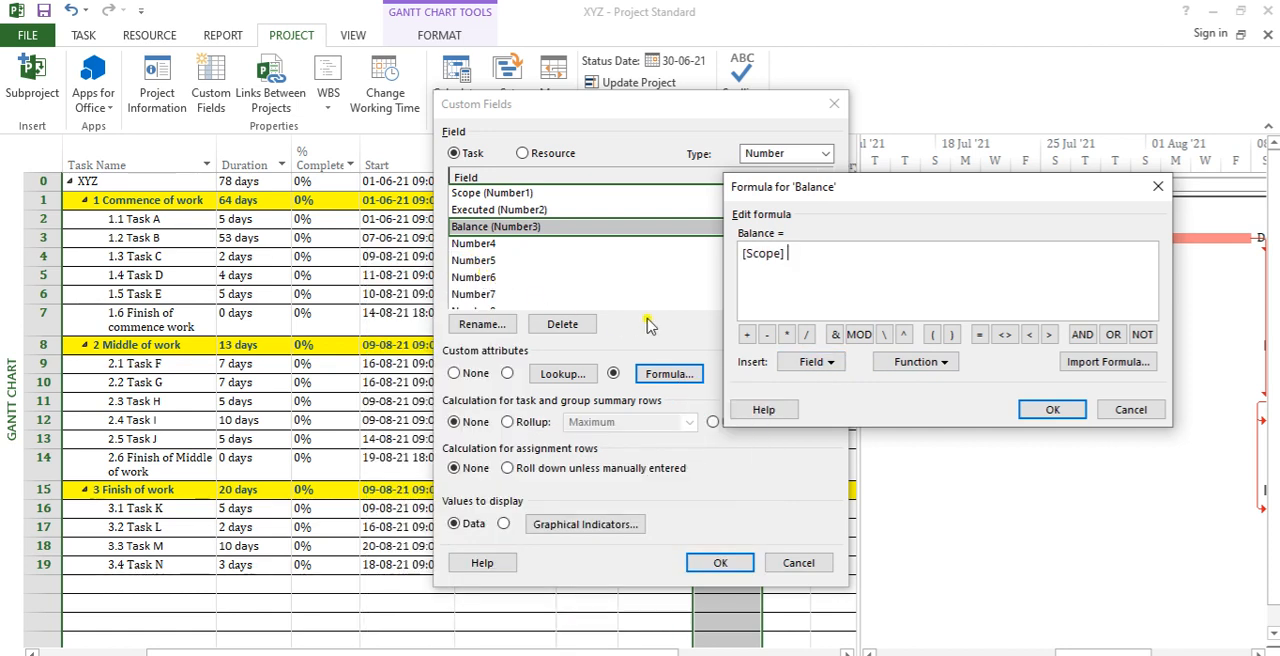
left_click(768, 336)
left_click(836, 366)
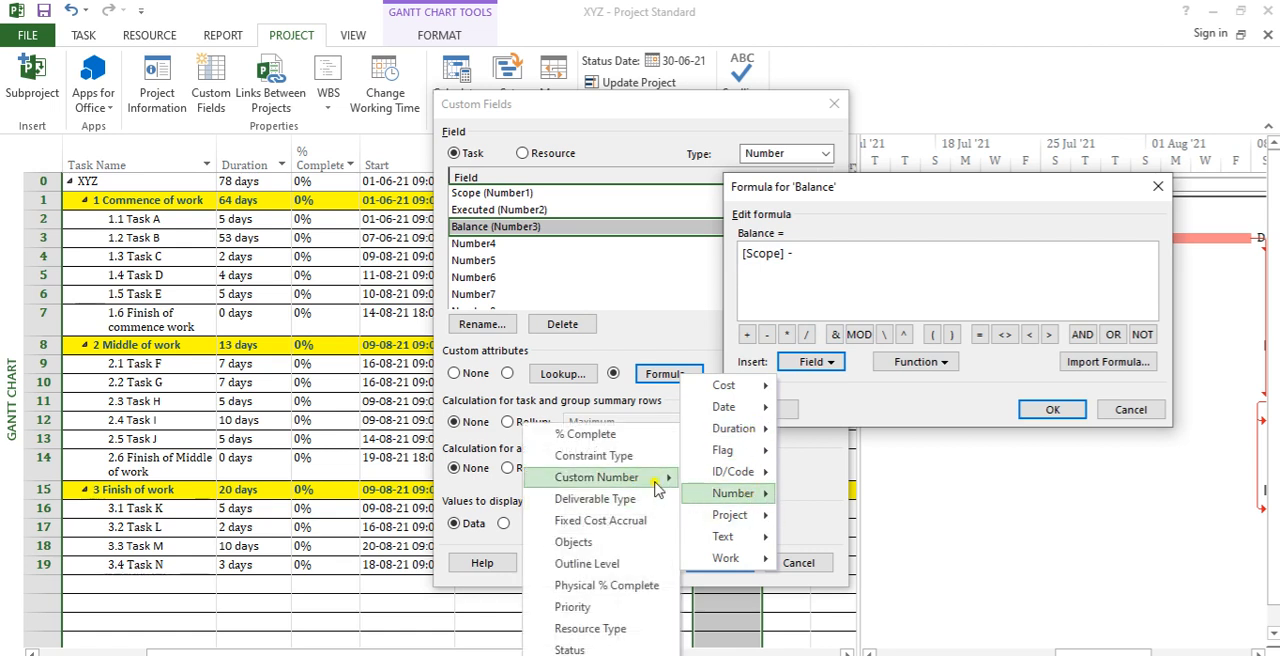
mouse_move(640, 480)
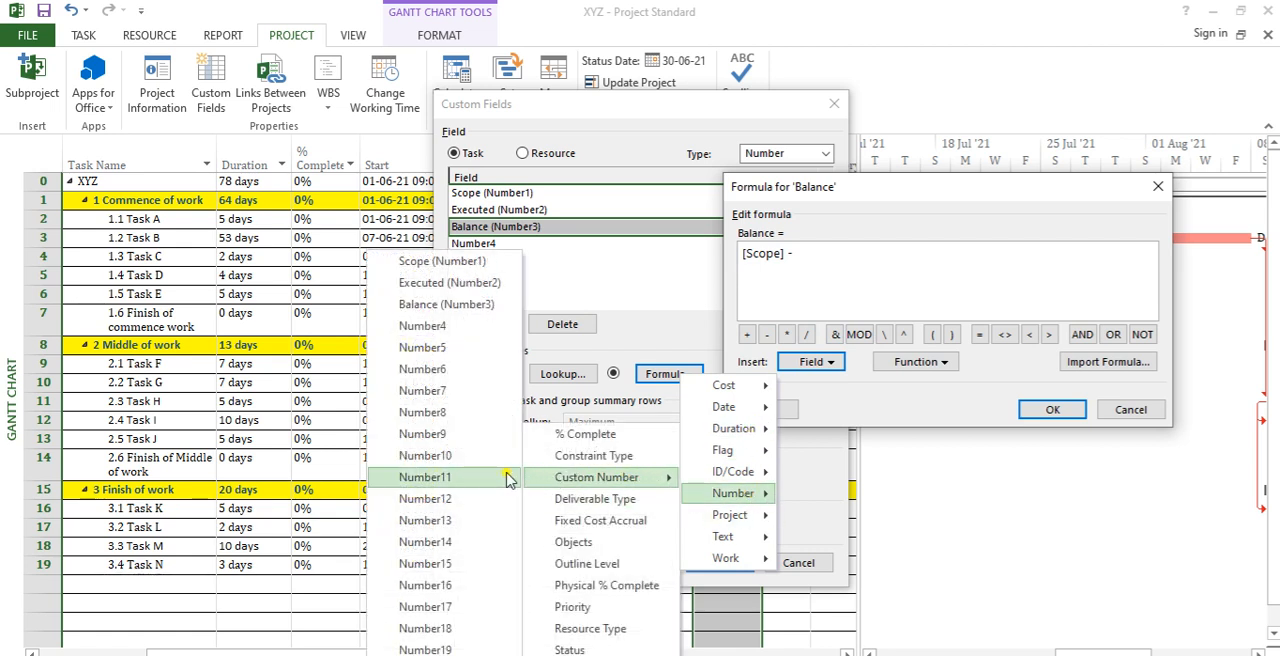
left_click(487, 287)
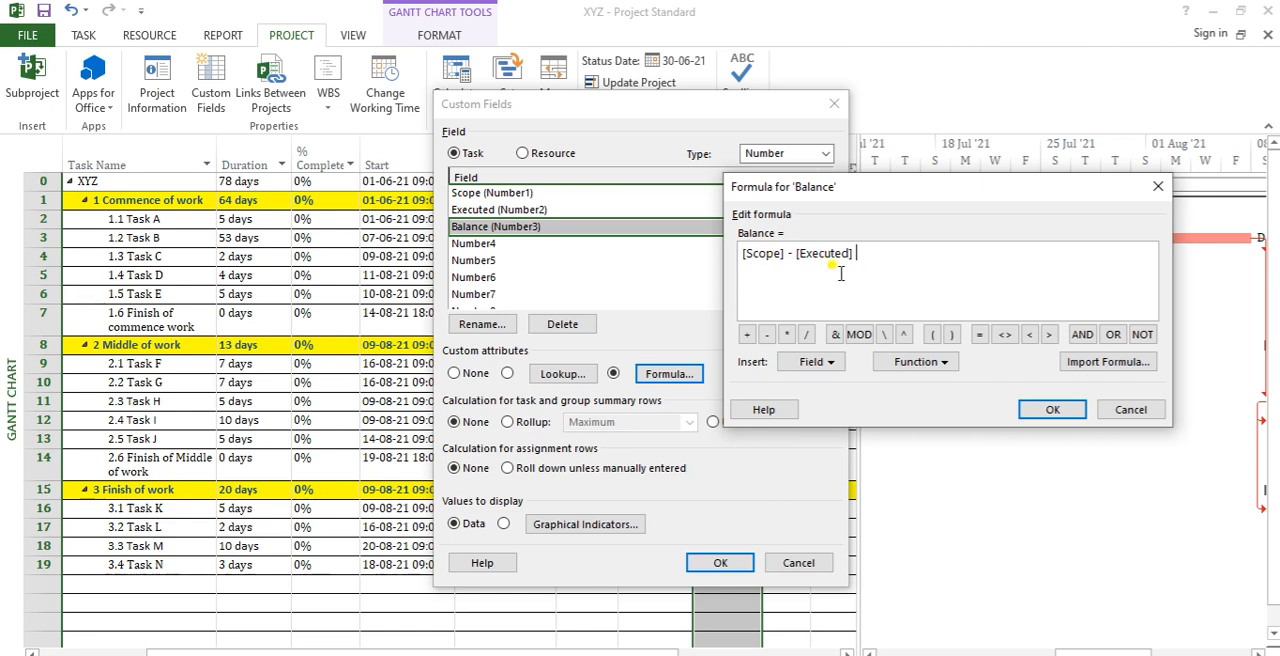
Step: Accept the Balance formula, agree to replace the field's existing data, and apply the custom field settings
left_click(1052, 411)
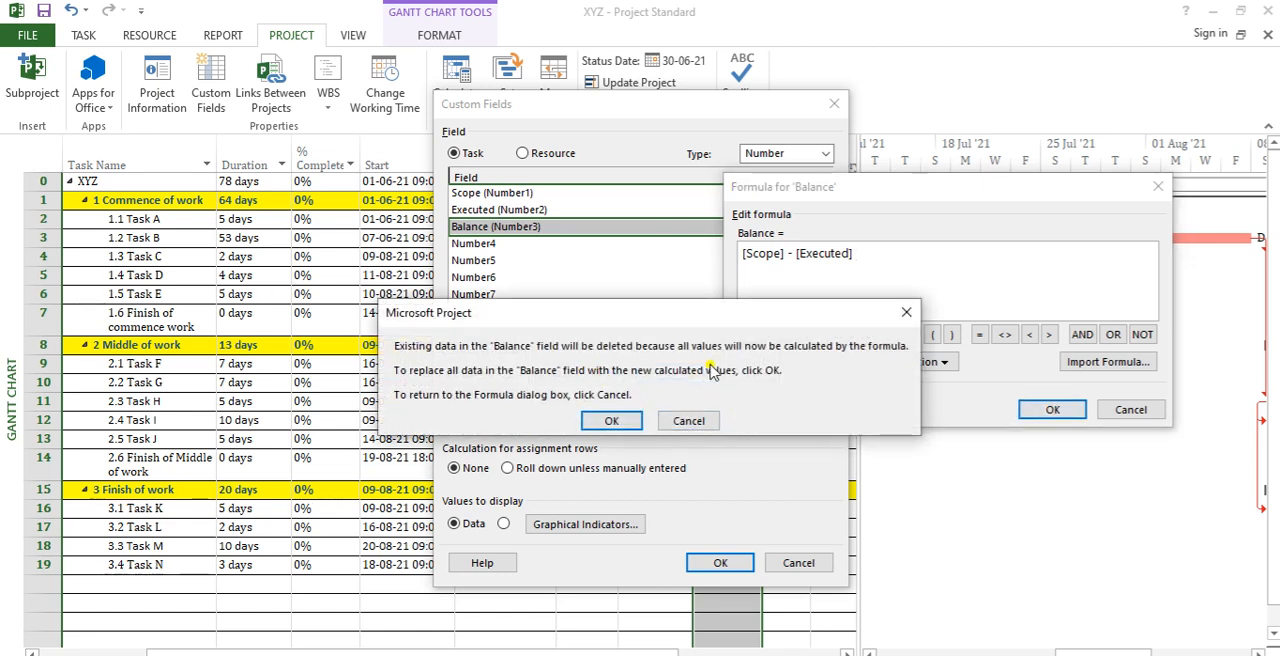
left_click(611, 420)
left_click(720, 562)
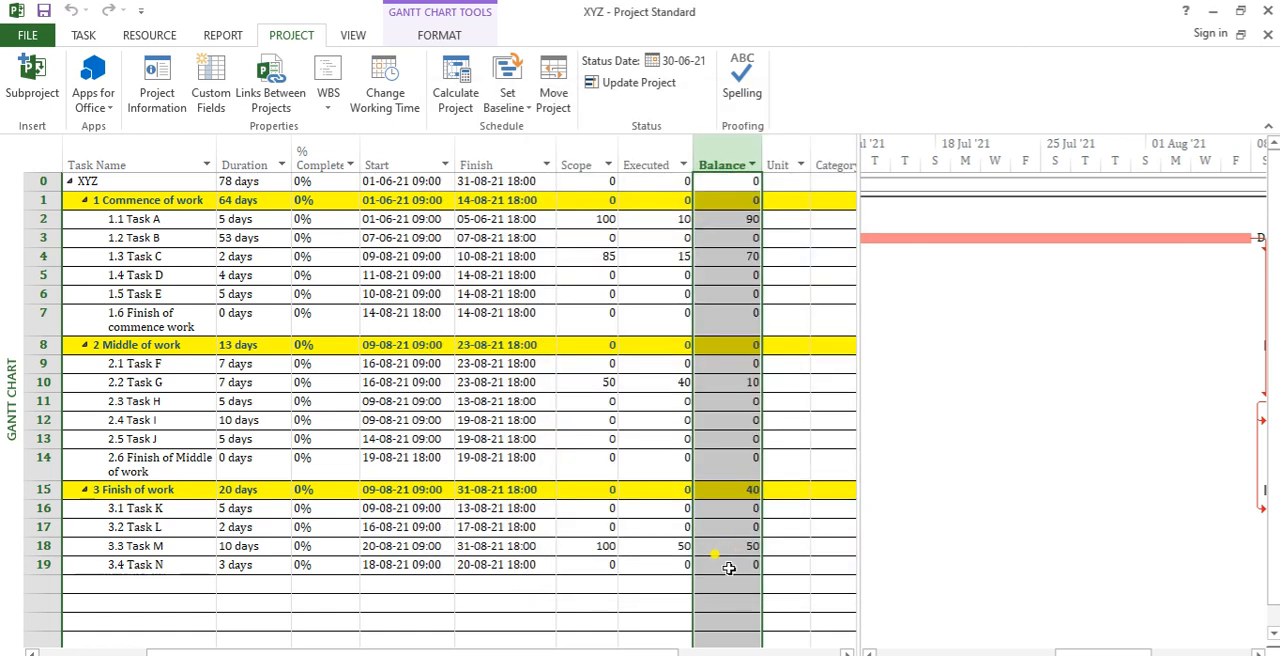
Step: Compare the Scope, Executed and calculated Balance values of Task A and Task C
left_click(755, 274)
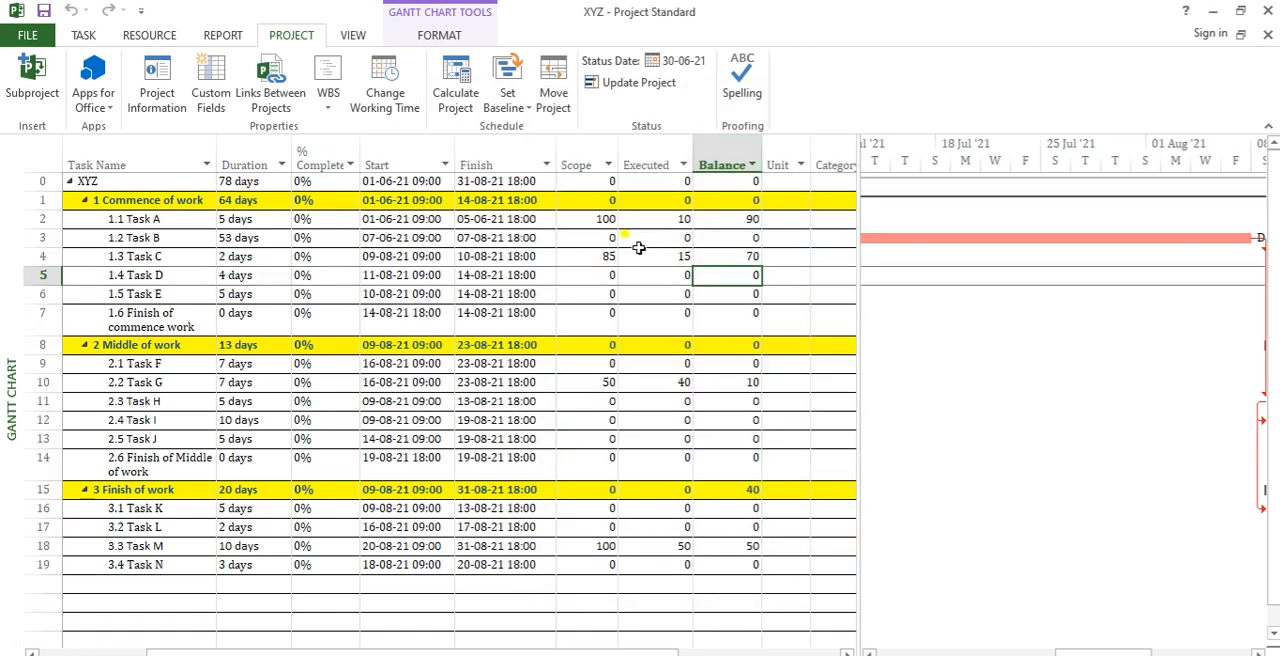
left_click(606, 221)
key("Right")
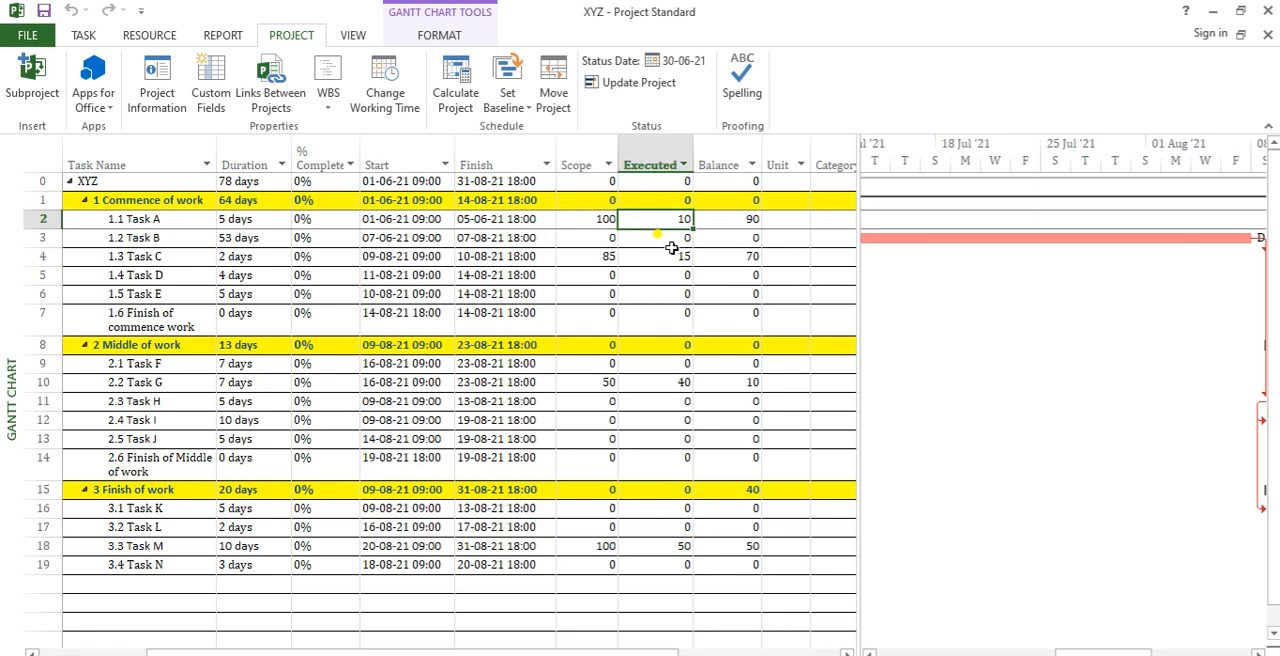
key("Right")
key("Down")
key("Down")
key("Left")
Step: Set Task E's Scope to 100 and its Executed value to 40
key("Left")
key("Right")
key("Right")
key("Down")
key("Down")
key("Left")
key("Left")
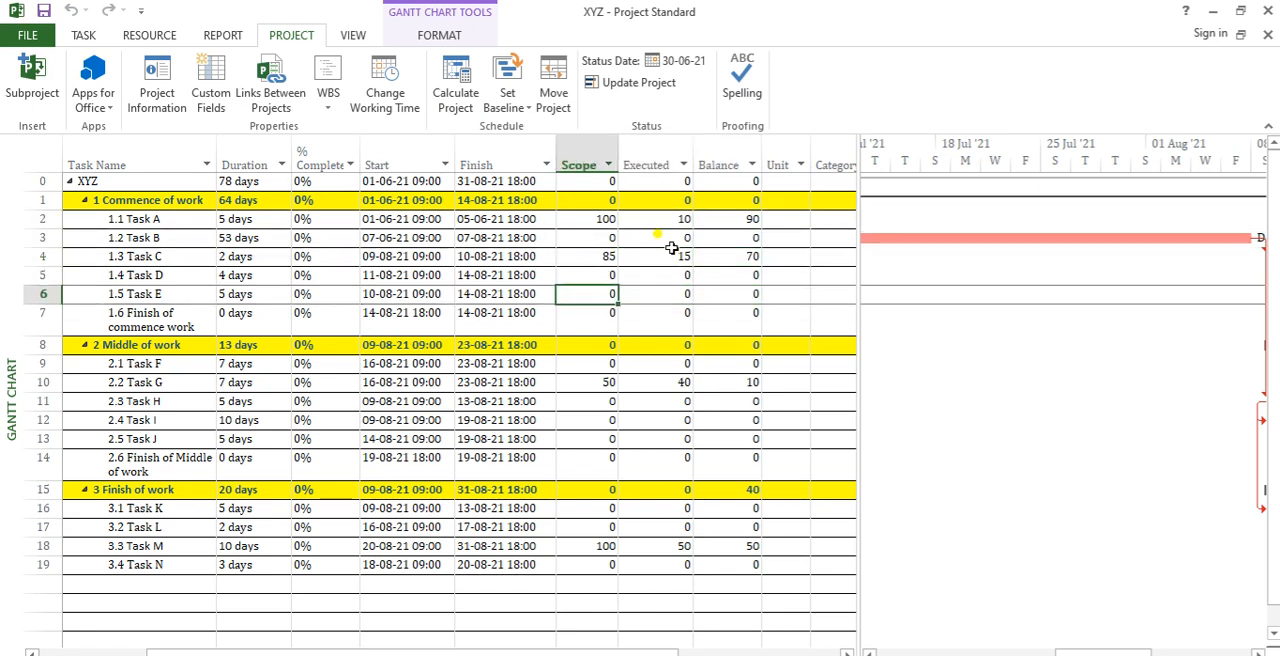
type("00")
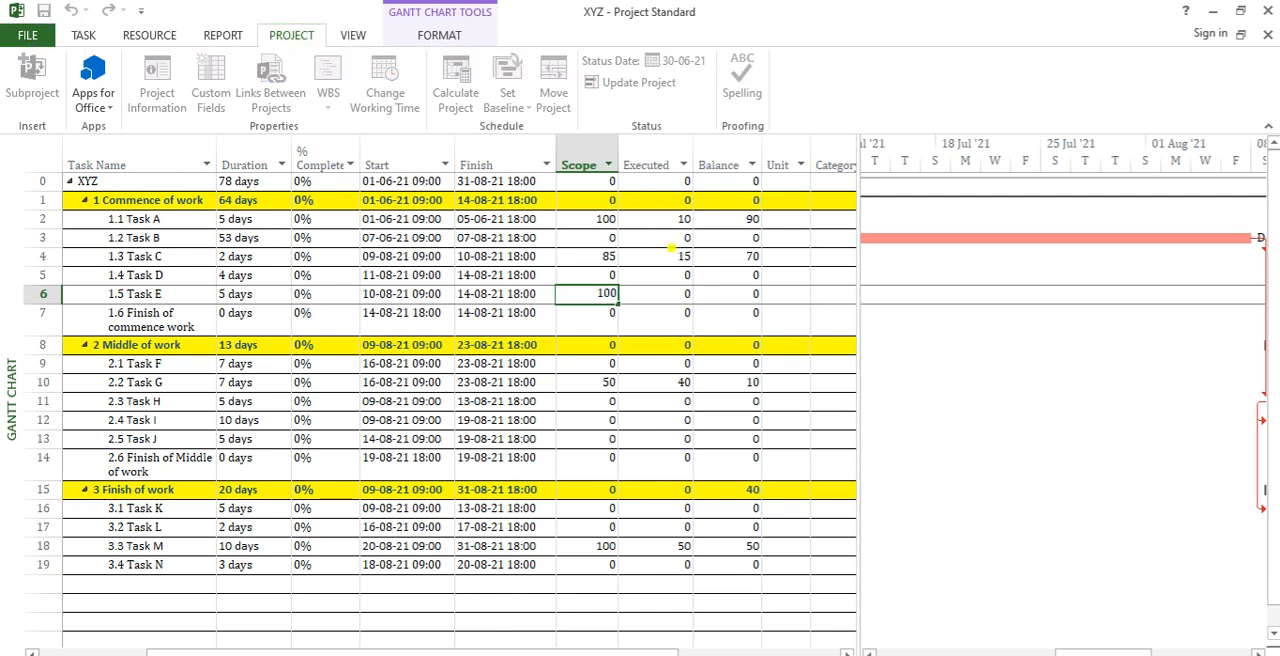
key("Return")
key("Up")
key("Right")
key("Right")
key("Left")
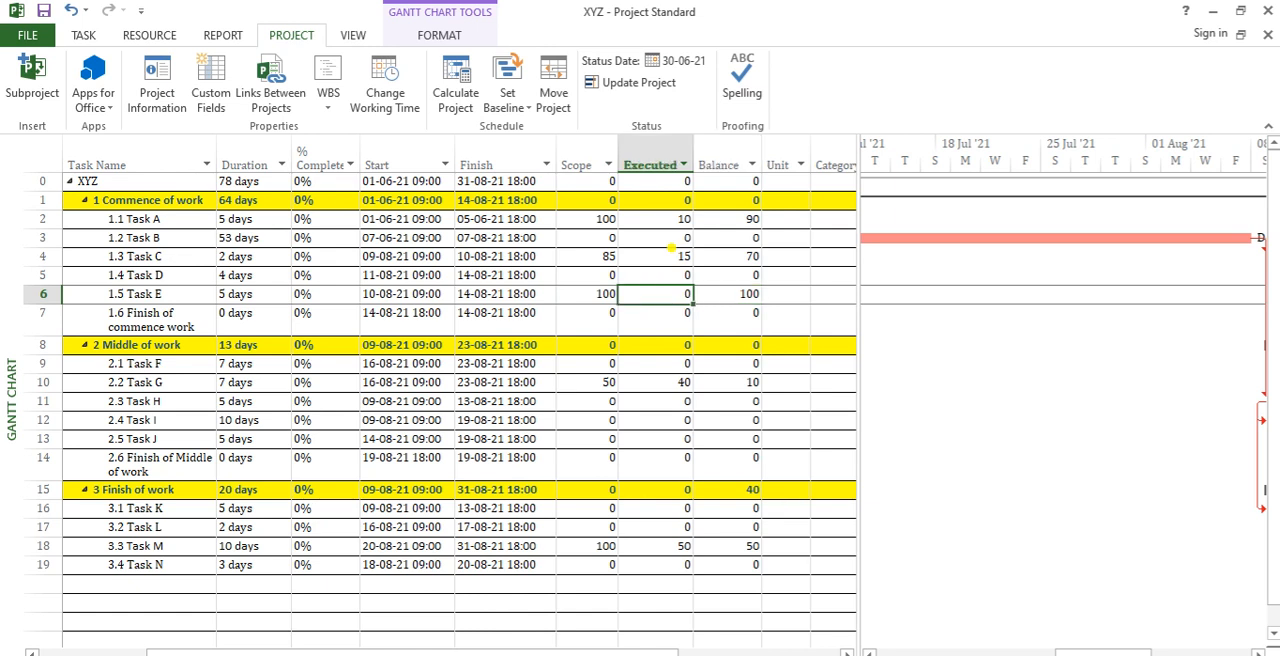
type("40")
key("Return")
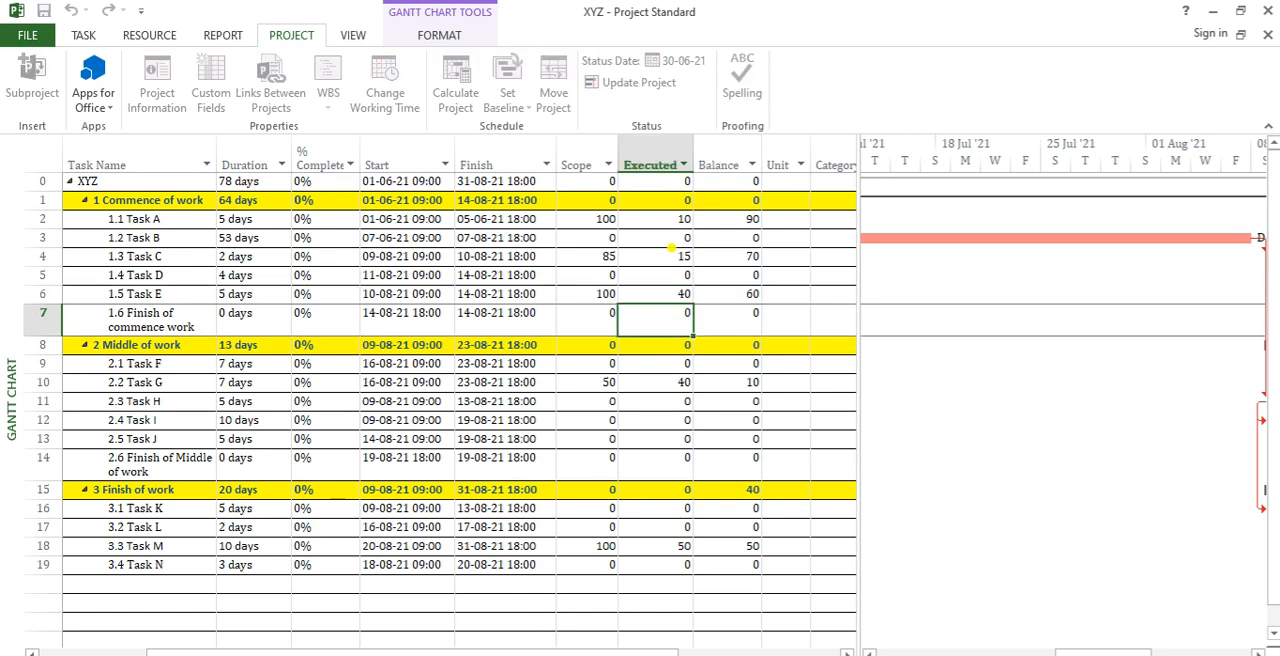
Step: Set Task J's Scope to 70 and its Executed value to 35
left_click(605, 439)
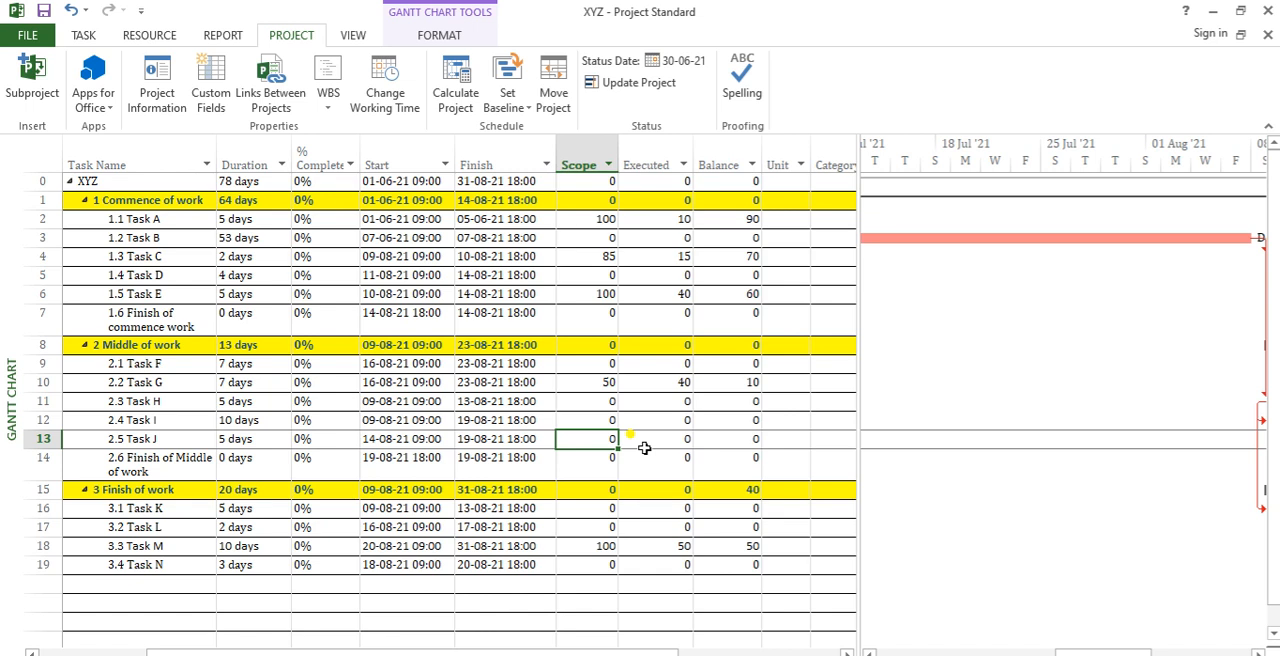
type("70")
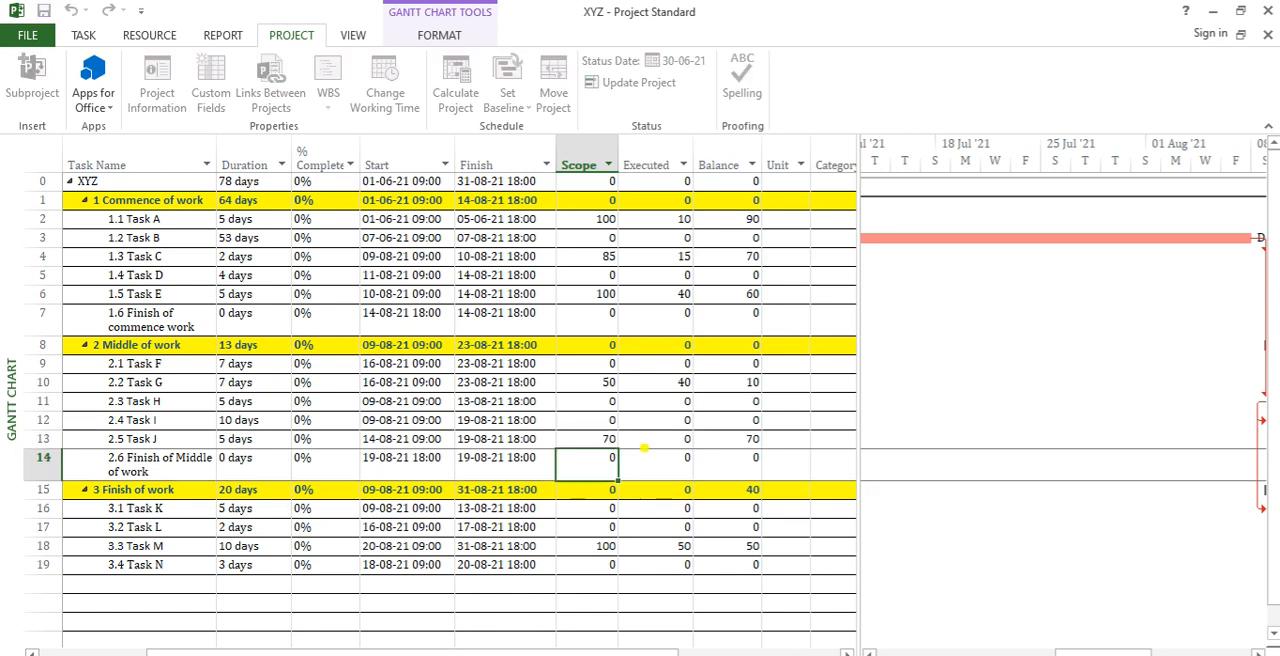
key("Tab")
type("3")
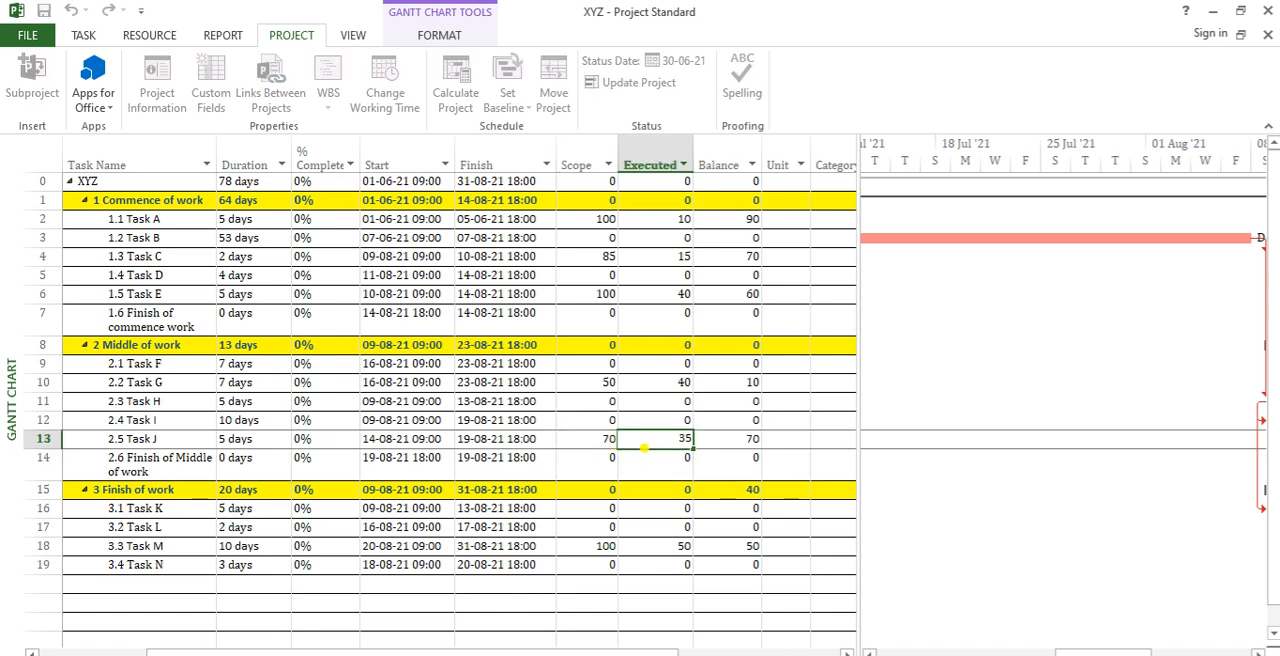
type("5")
key("Return")
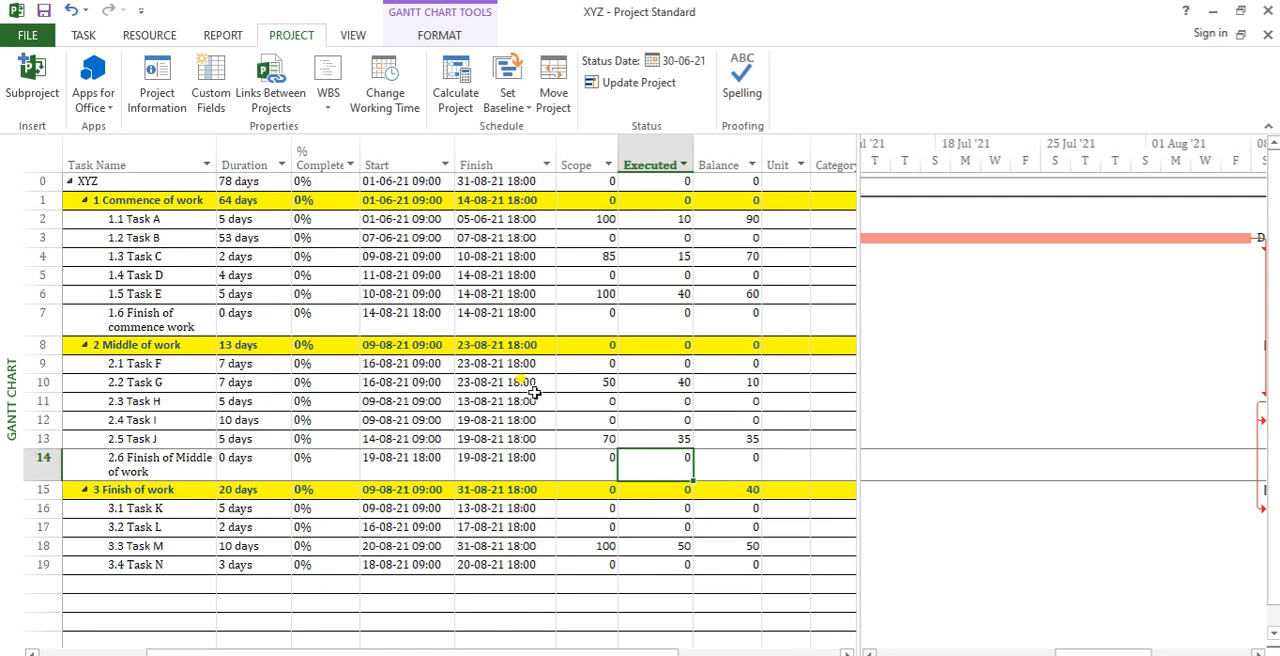
Step: Examine the Scope values of the subtasks in each phase against their summary rows and the XYZ project row
left_click(638, 258)
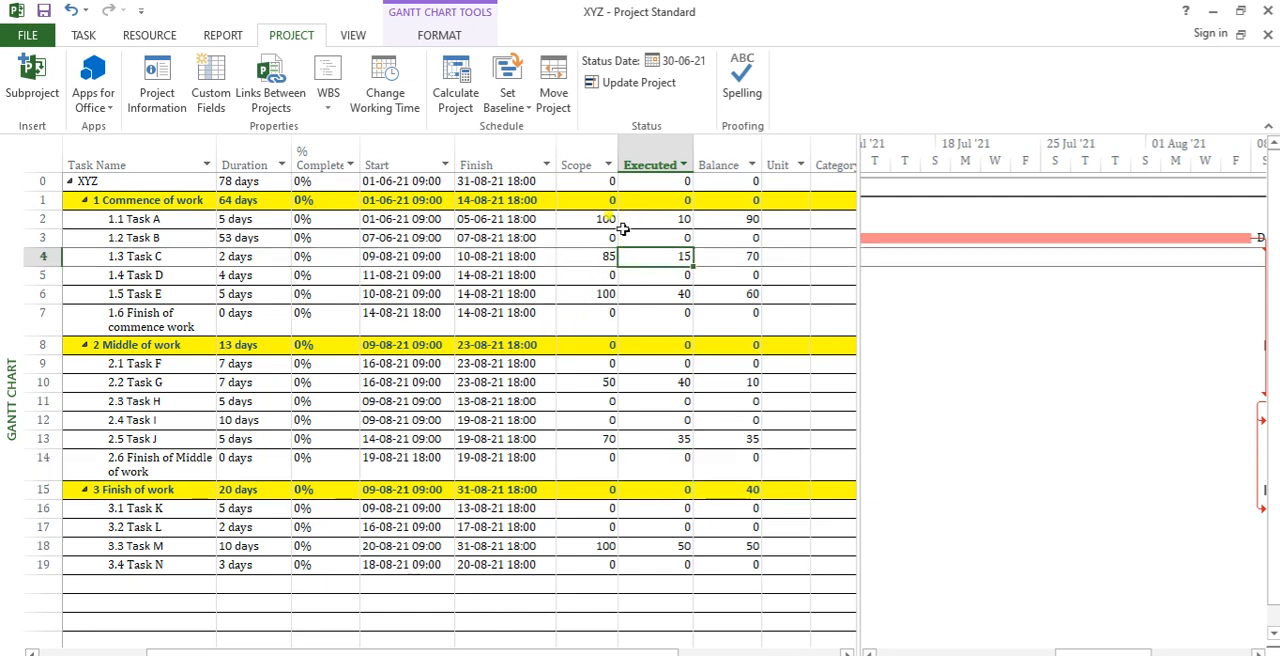
left_click_drag(603, 218, 600, 318)
left_click(606, 219)
left_click_drag(600, 363, 590, 458)
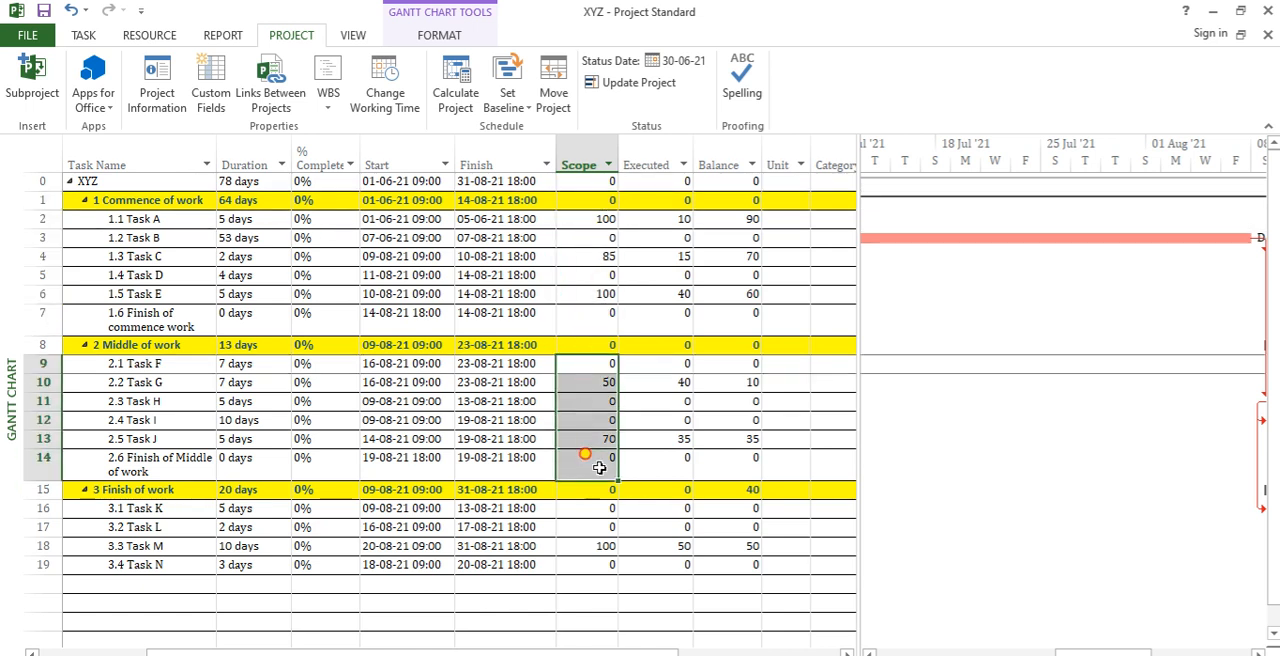
left_click(600, 345)
left_click_drag(580, 527, 583, 565)
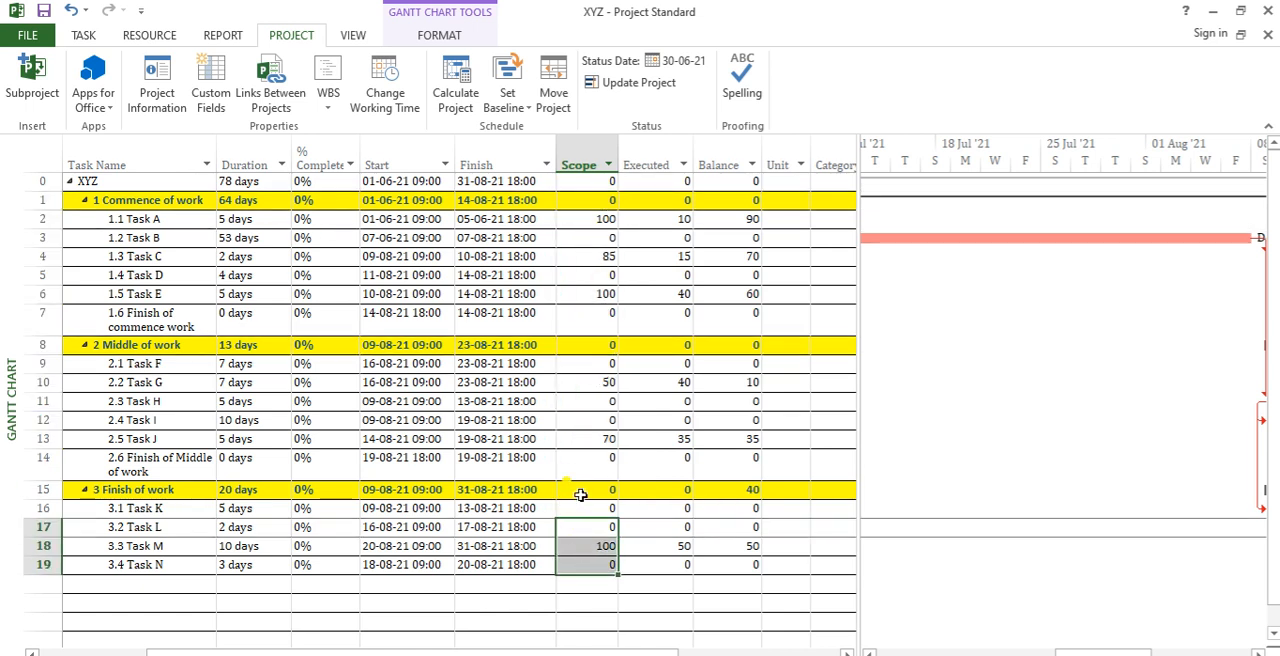
left_click(584, 490)
left_click(600, 346)
left_click(604, 201)
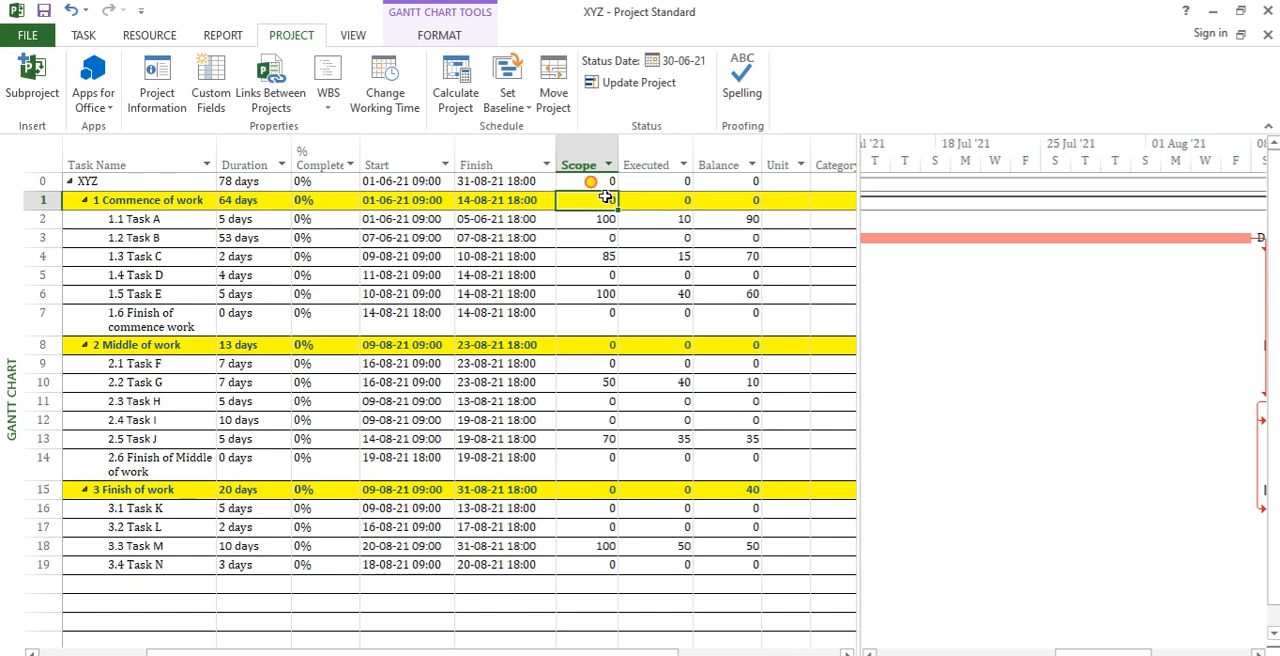
left_click(606, 181)
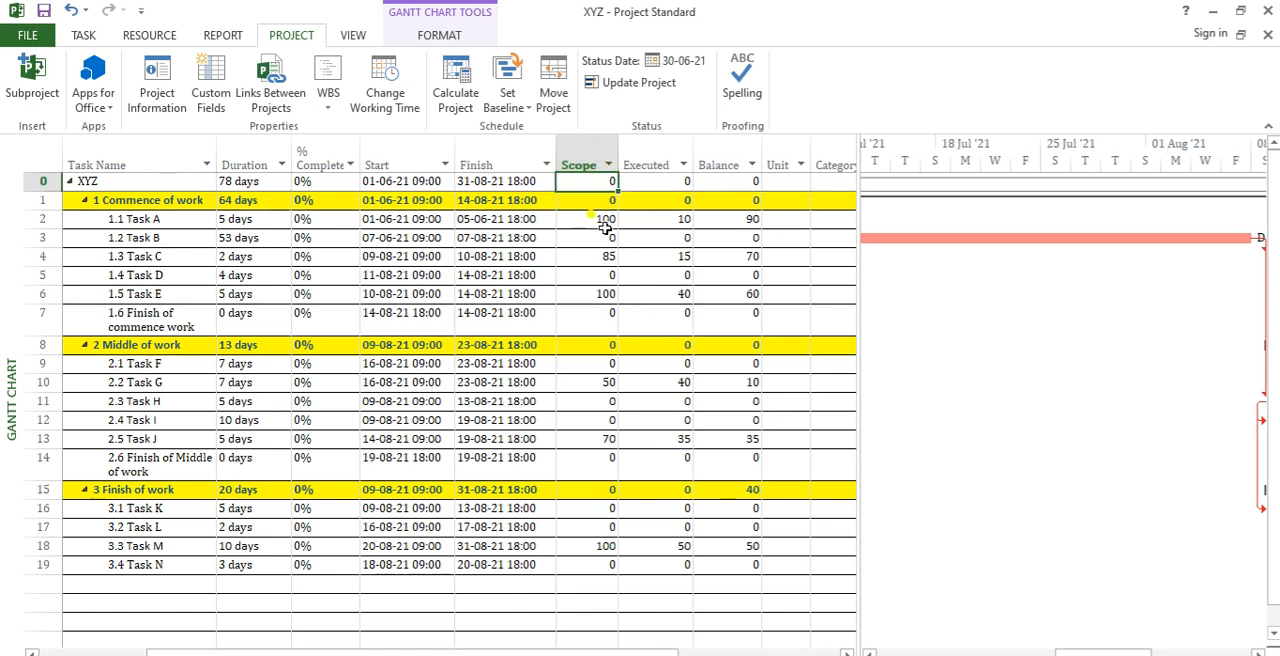
Step: Set the Scope (Number1) custom field to roll up to task and group summary rows by Sum, and check the summary rows
left_click(588, 151)
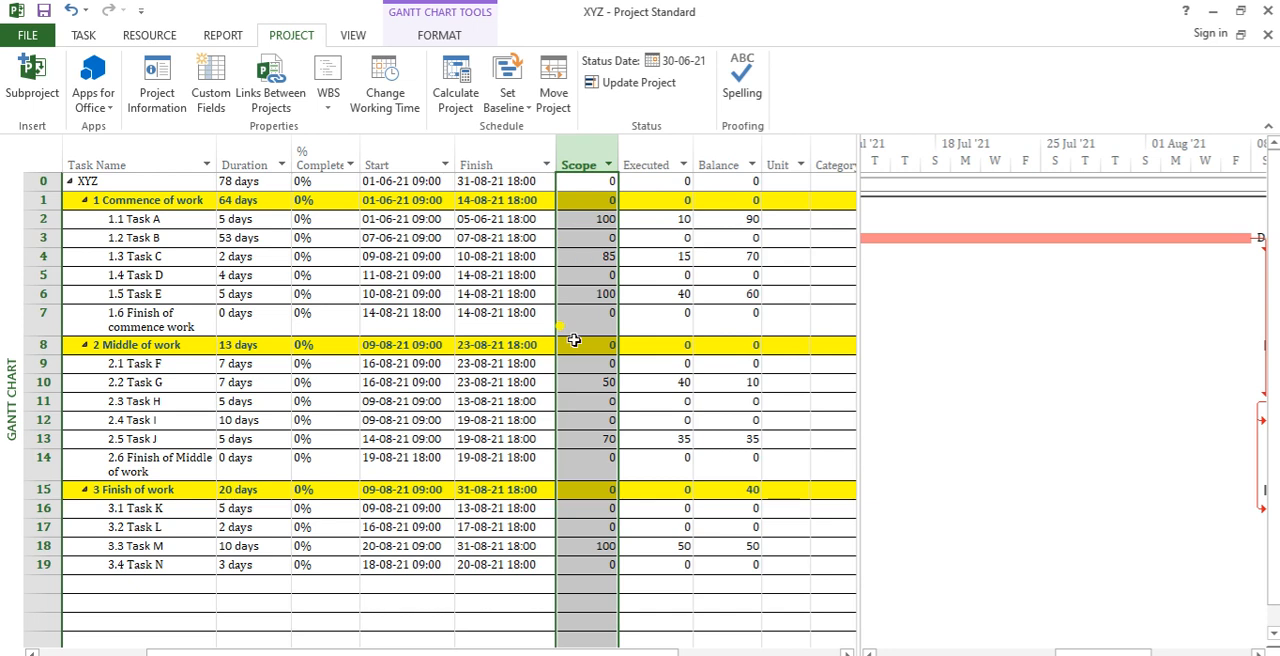
left_click(210, 85)
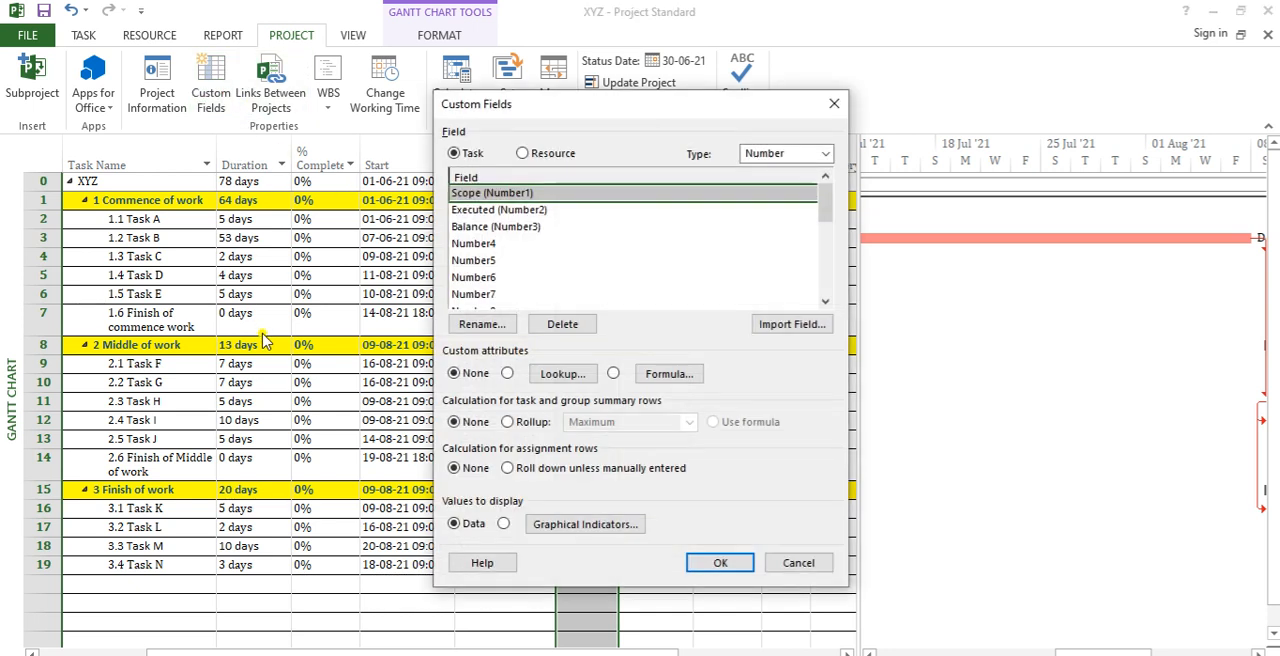
left_click(510, 423)
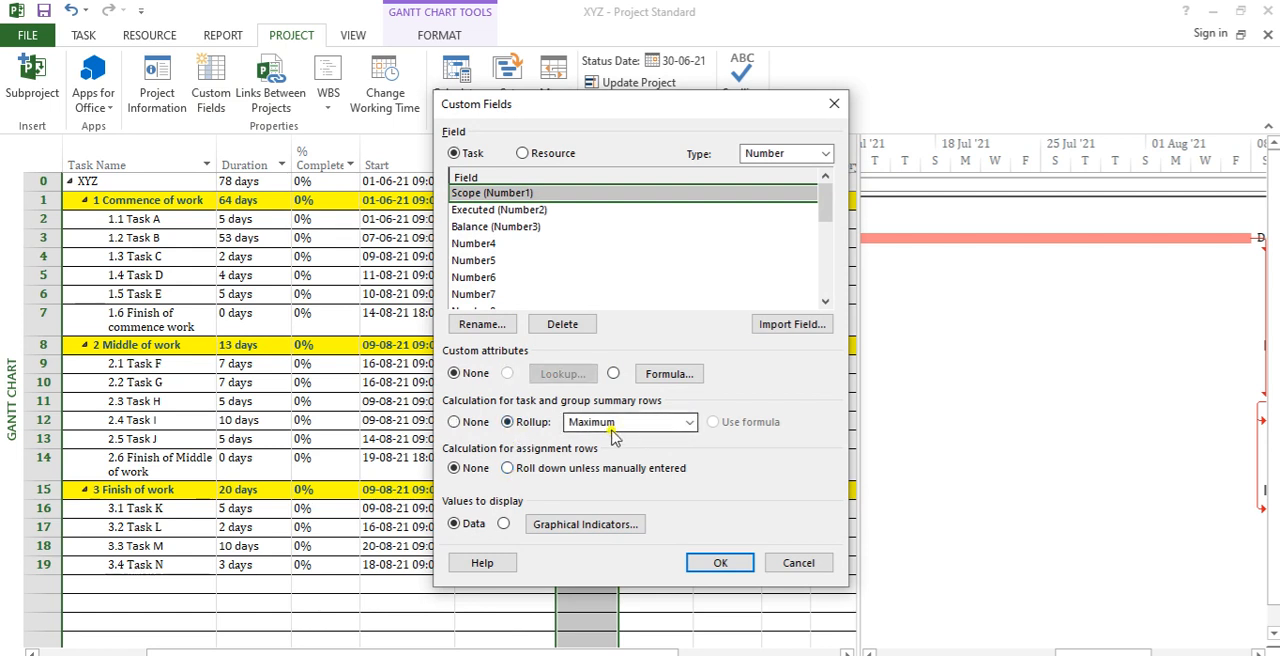
left_click(689, 424)
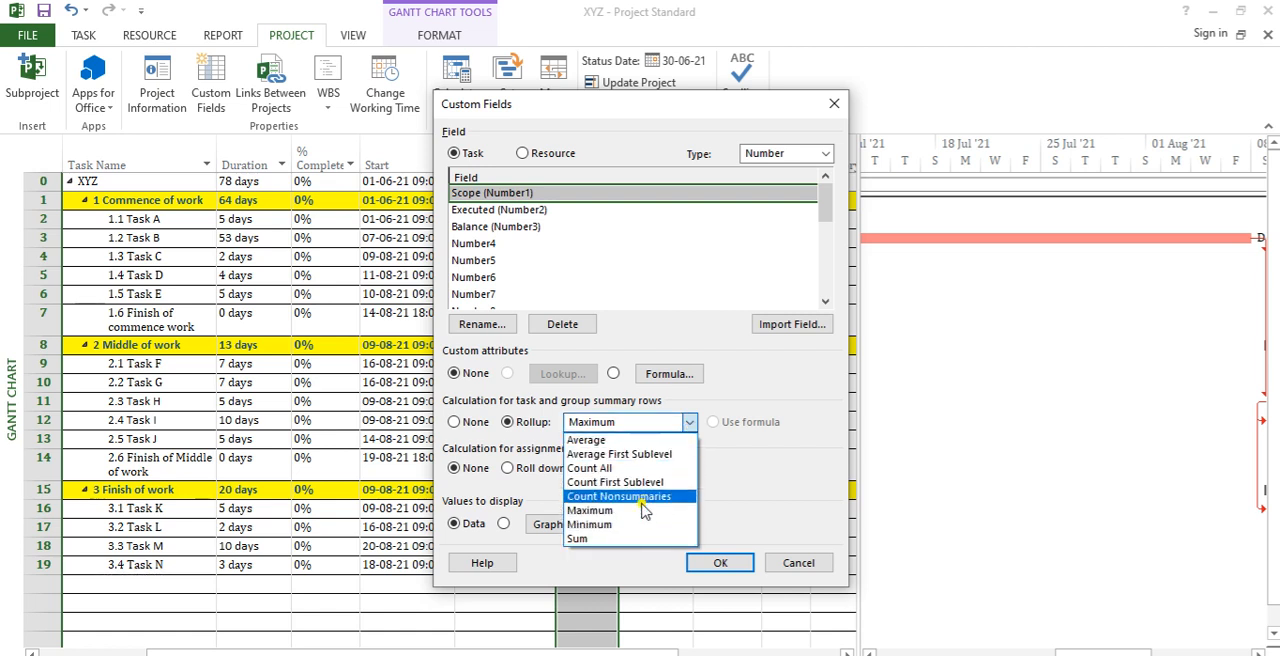
left_click(748, 110)
left_click_drag(777, 109, 1081, 85)
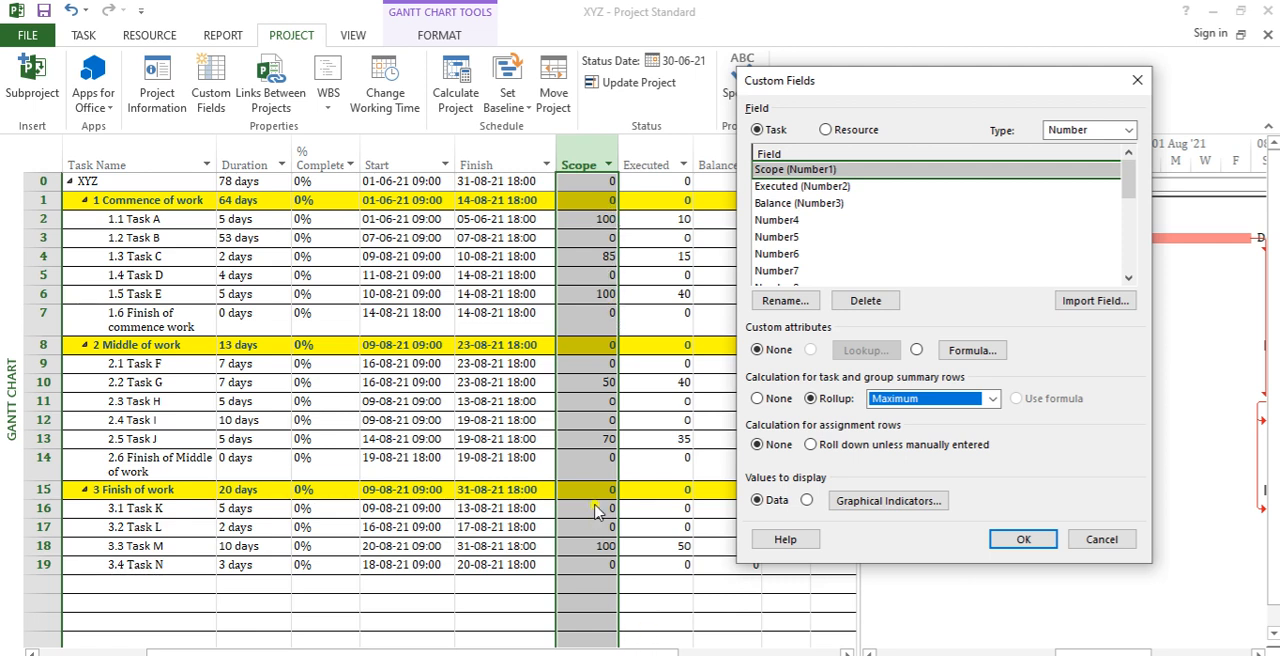
left_click(996, 399)
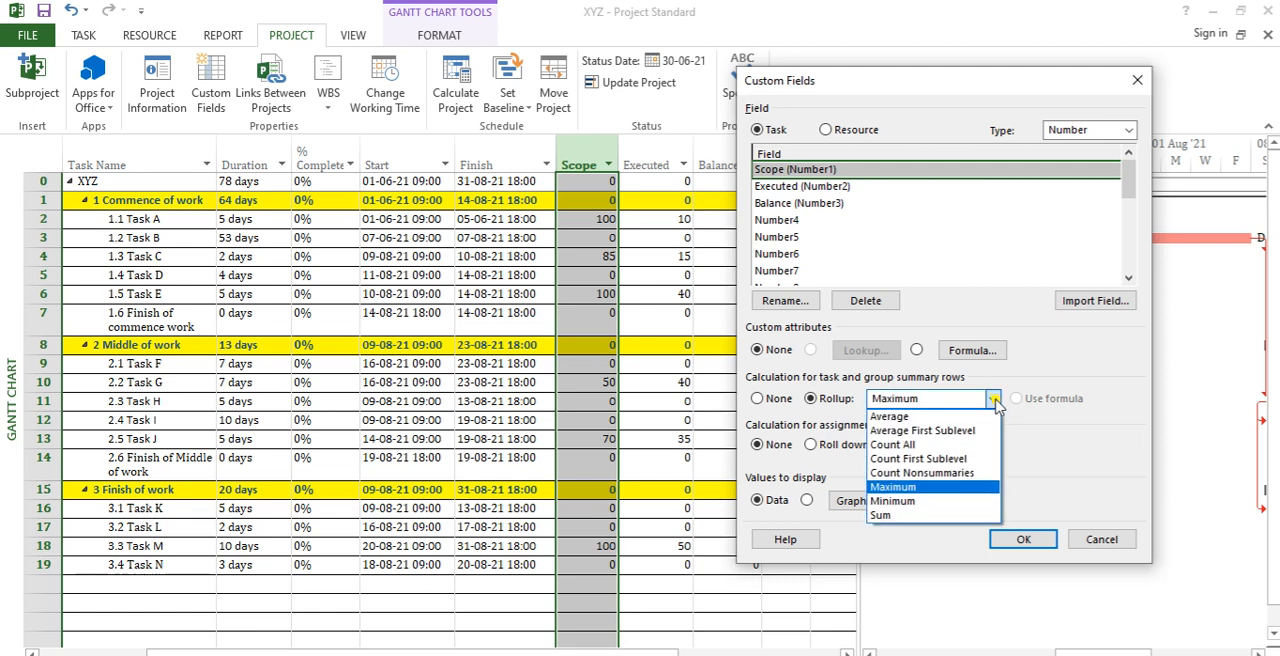
left_click(932, 520)
left_click(1028, 545)
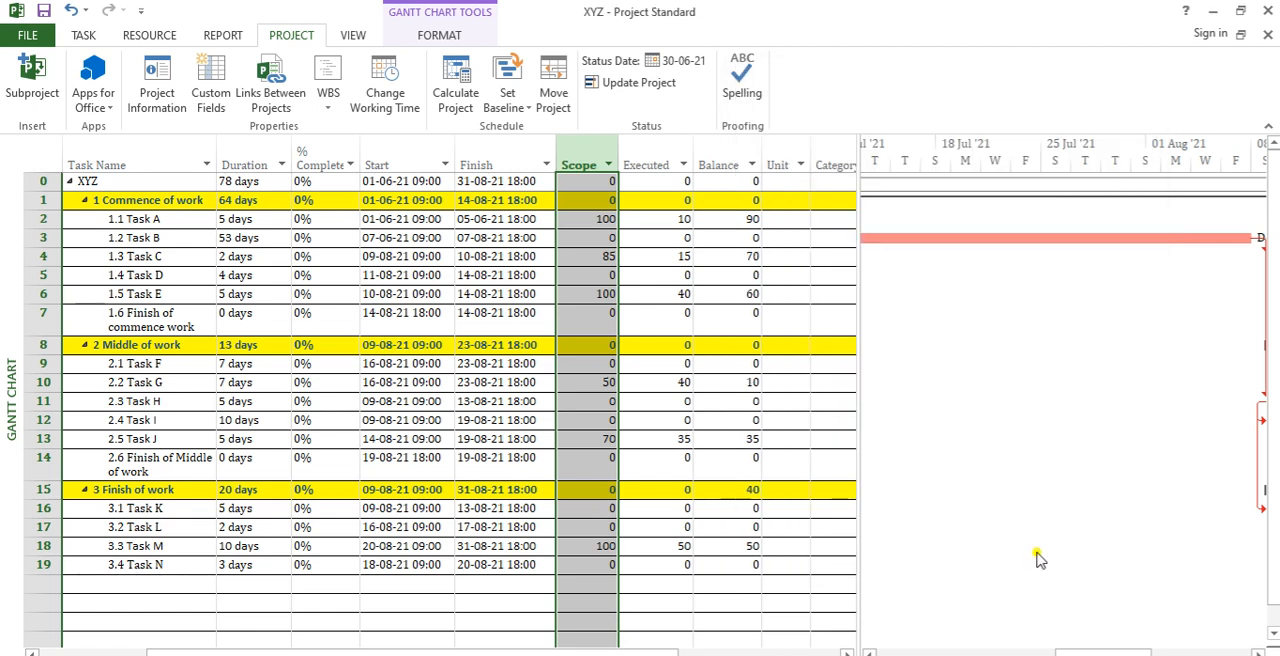
left_click(603, 546)
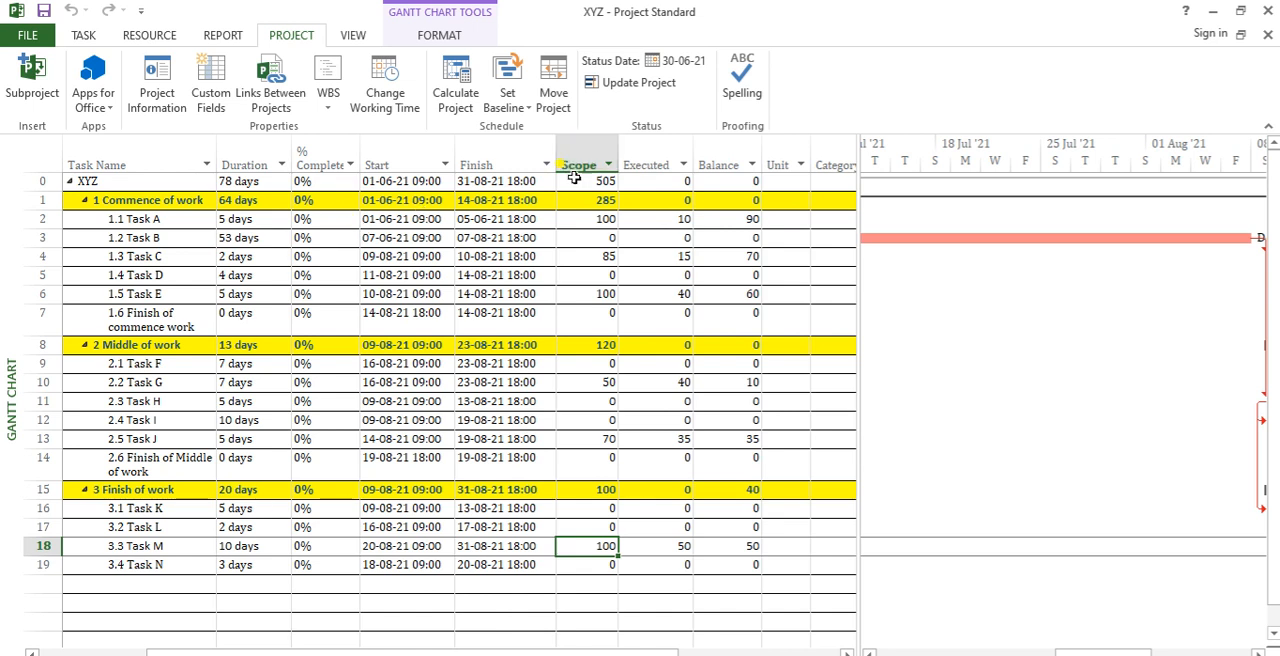
left_click_drag(578, 181, 634, 184)
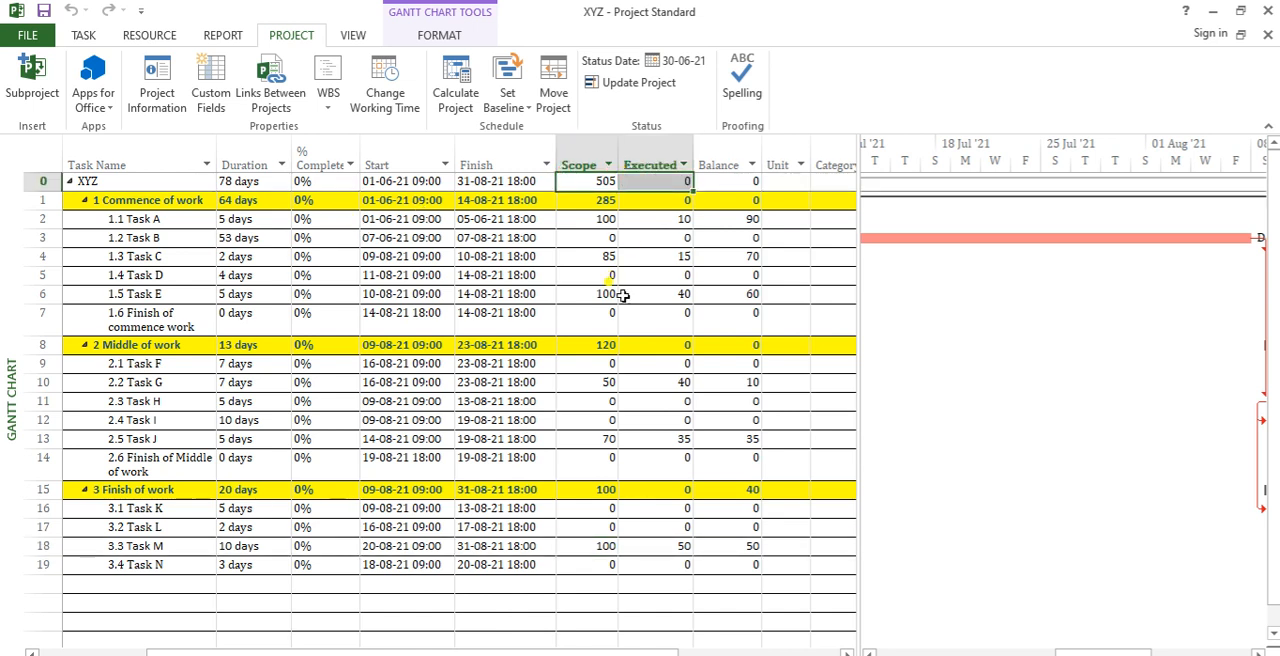
Step: Set the Executed (Number2) custom field to roll up to task and group summary rows by Sum
left_click(697, 292)
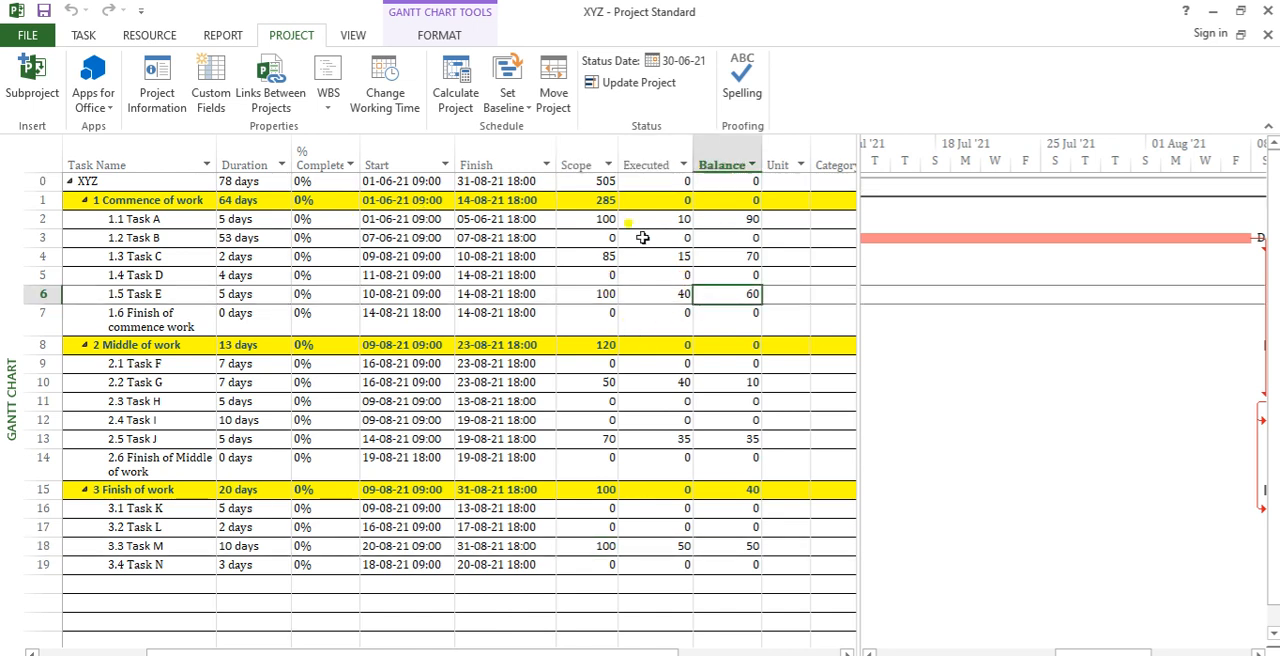
left_click(580, 158)
left_click(646, 141)
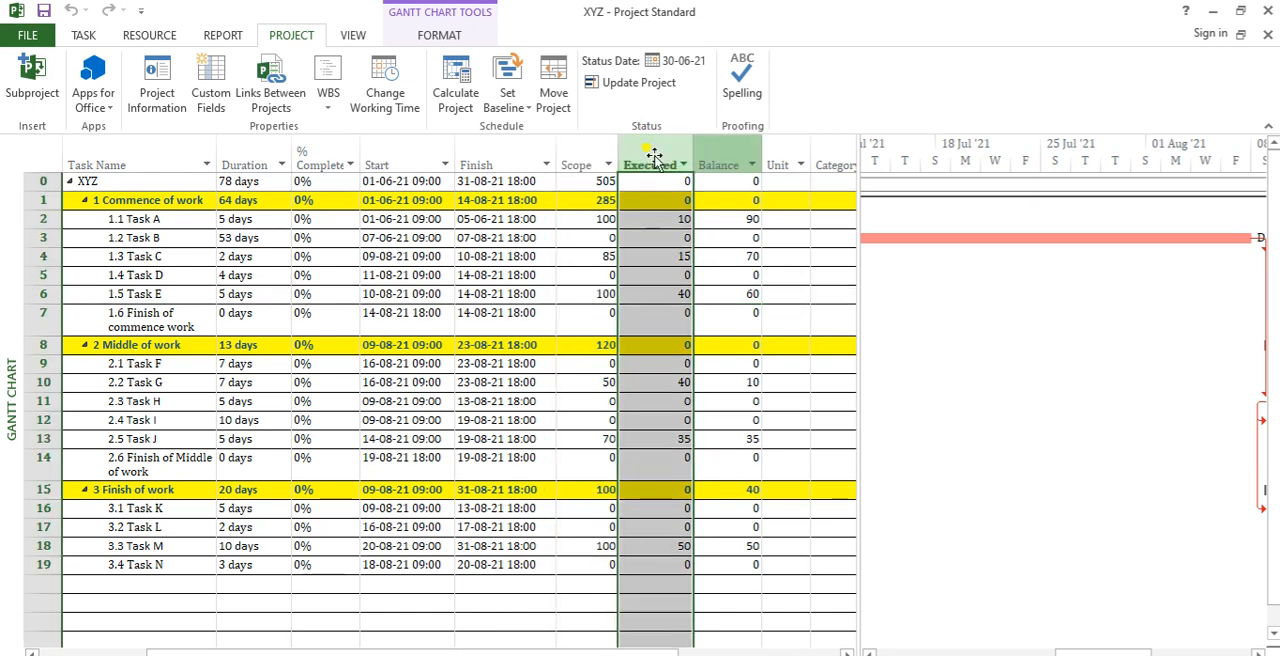
left_click(211, 92)
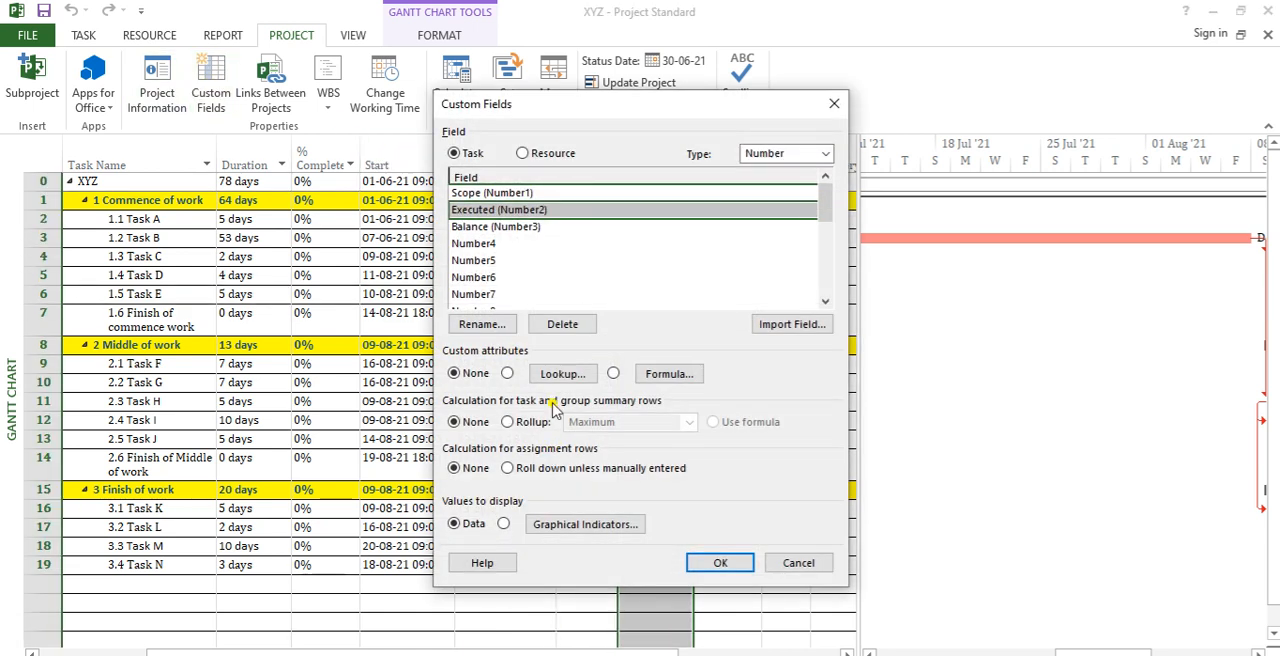
left_click(528, 421)
left_click(688, 422)
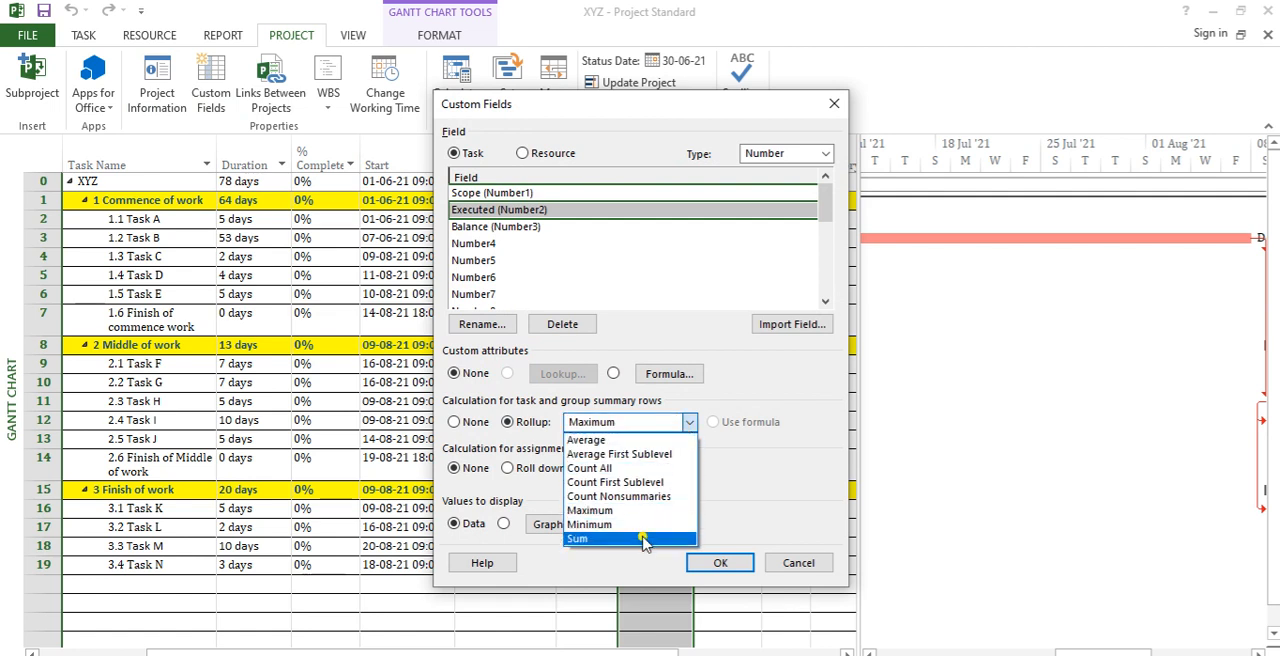
left_click(630, 541)
left_click(718, 562)
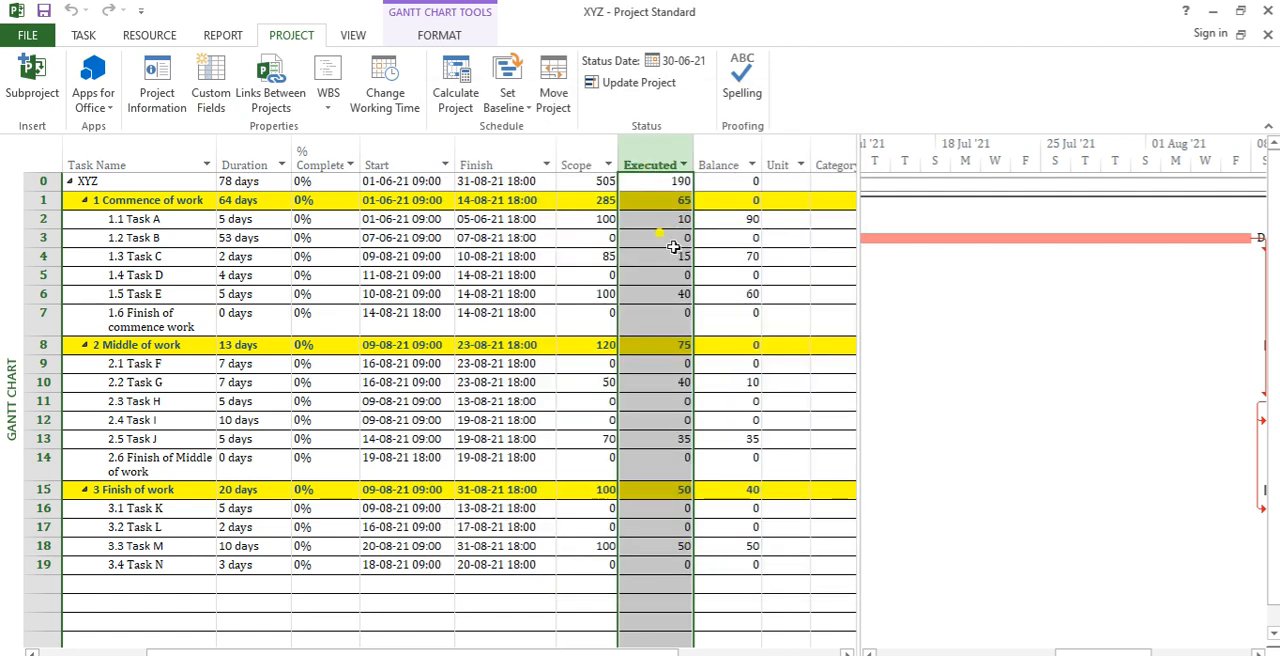
Step: Set the Balance (Number3) custom field to roll up to task and group summary rows by Sum, keeping its formula
left_click(749, 164)
key("Escape")
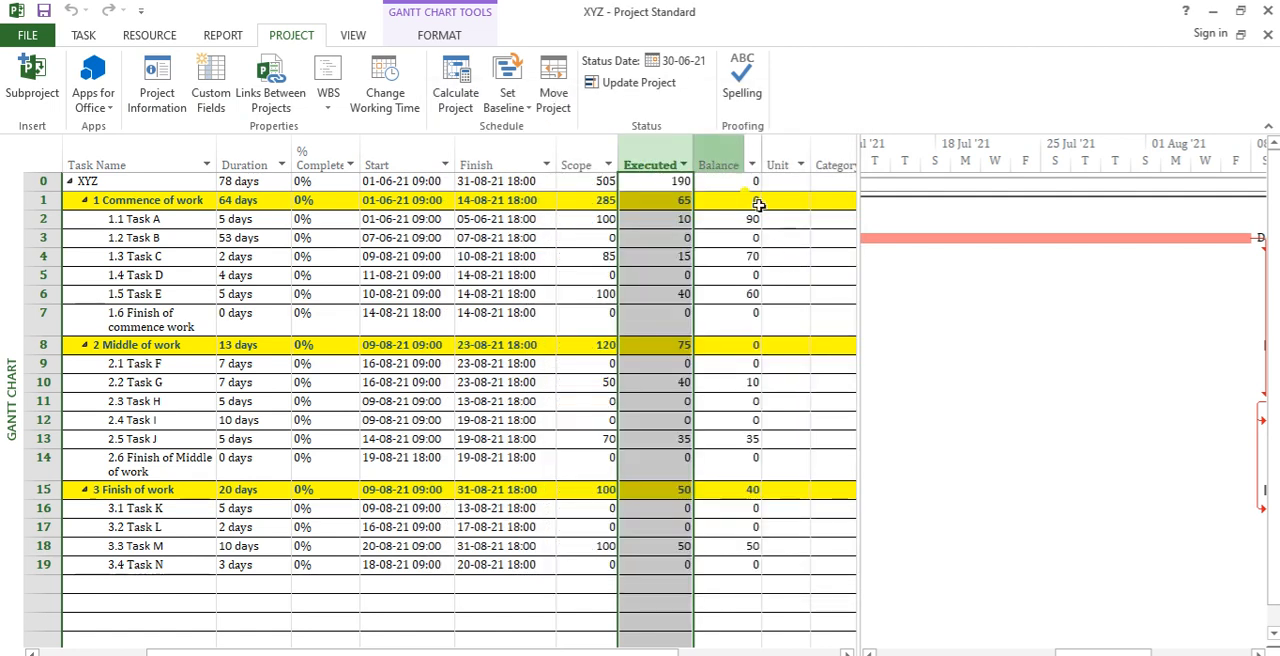
left_click(730, 155)
left_click(204, 98)
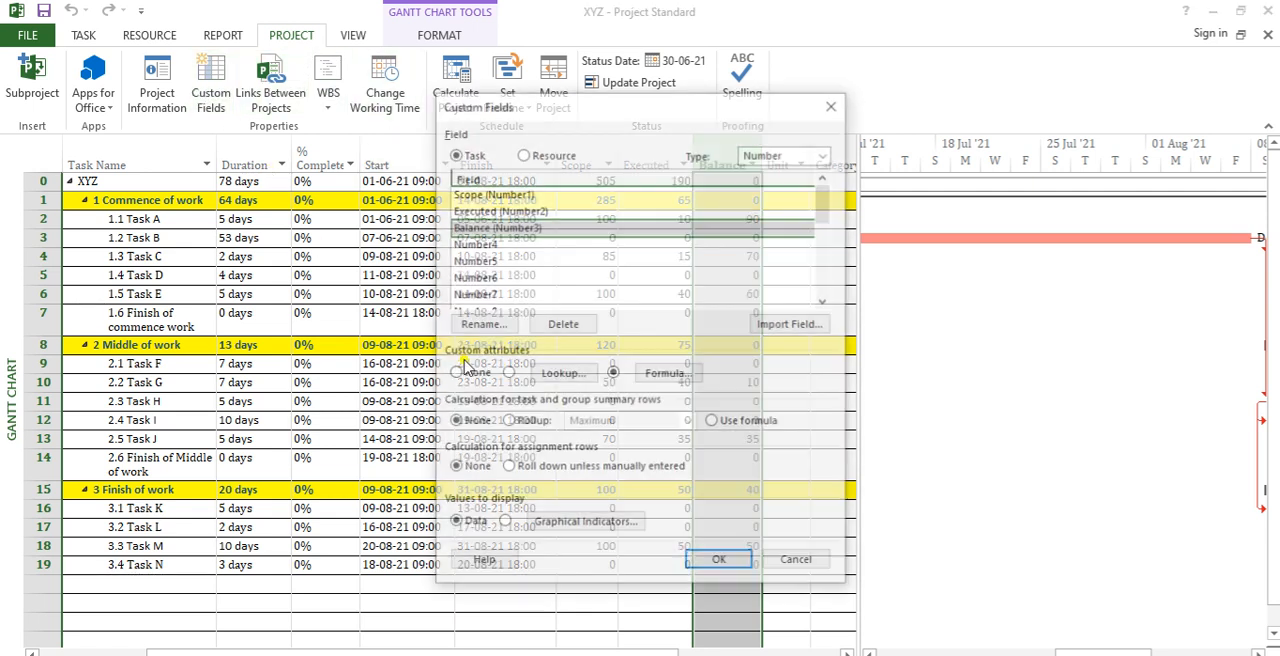
left_click(747, 452)
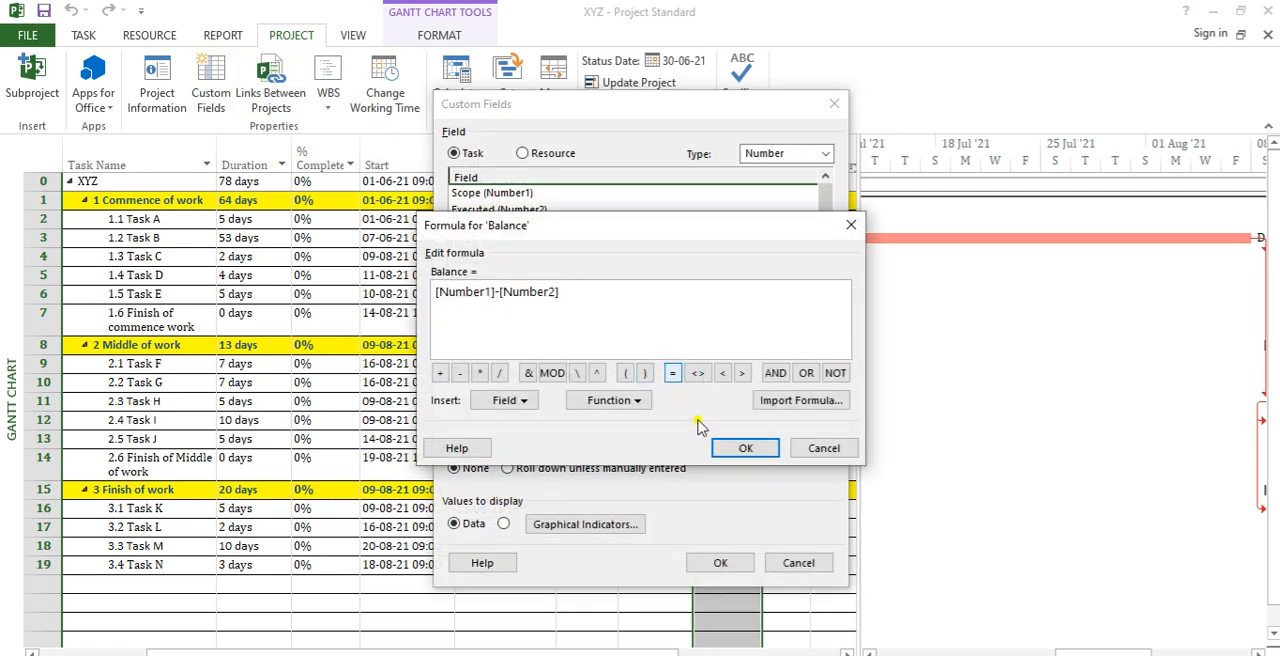
left_click(822, 449)
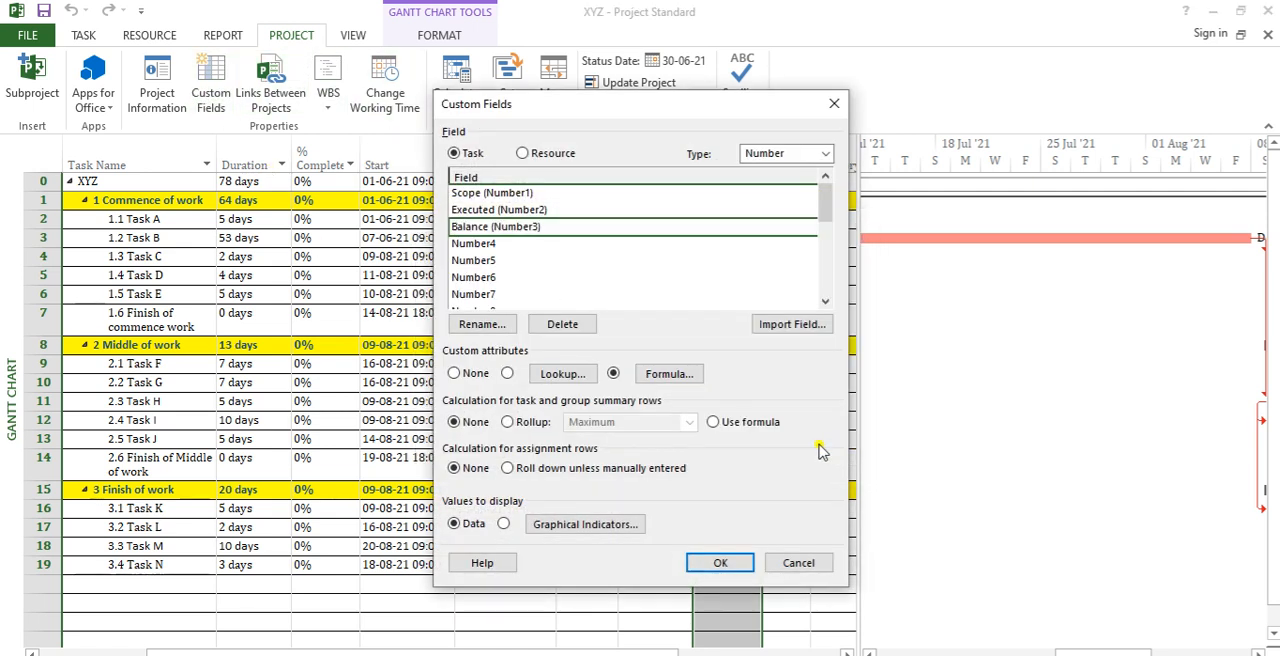
left_click(545, 428)
left_click(689, 424)
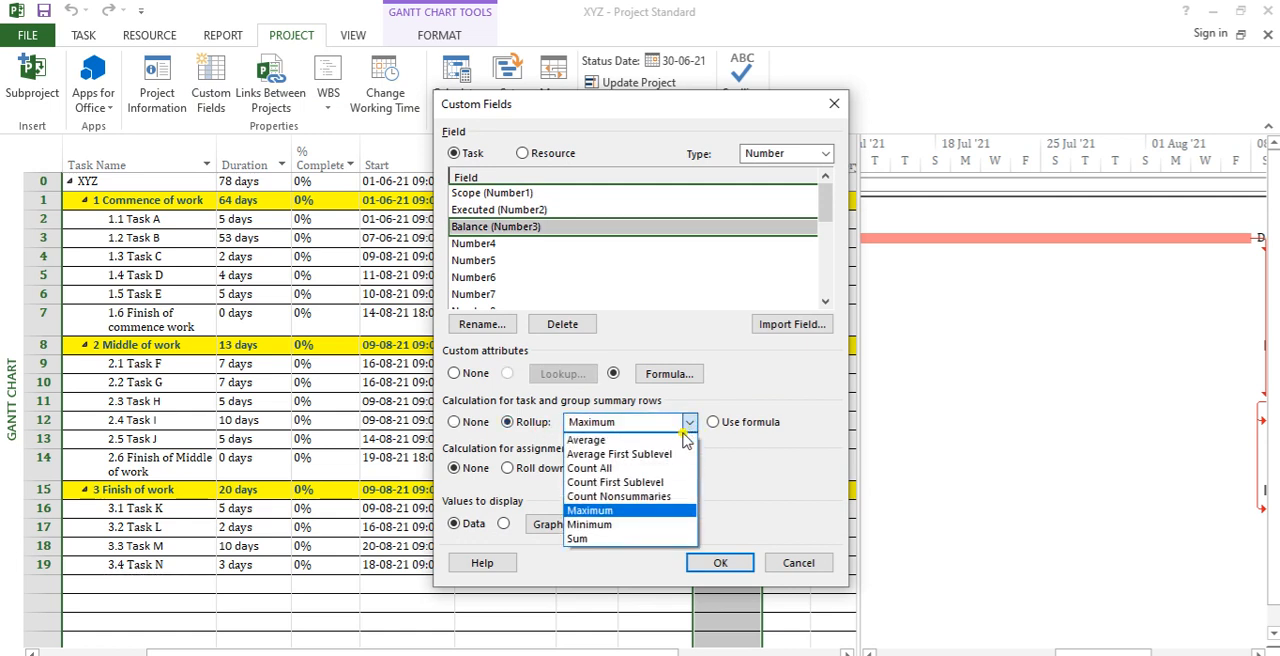
left_click(648, 539)
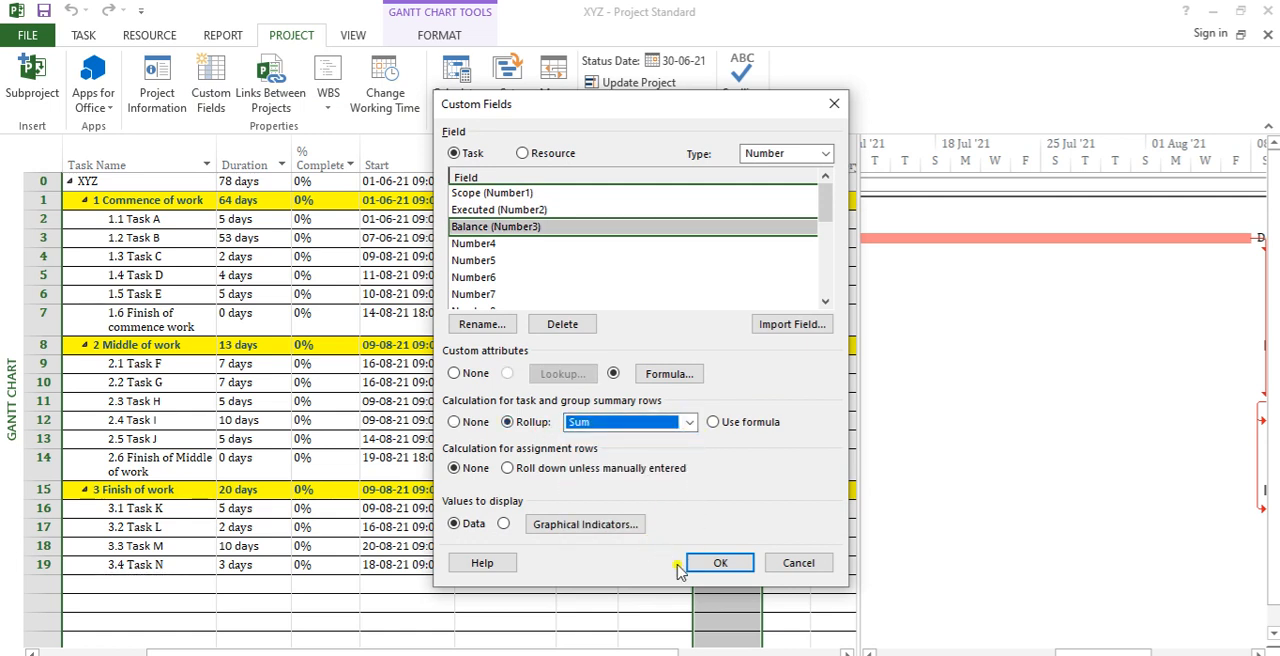
left_click(718, 562)
Step: Compare the Scope, Executed and Balance totals in the XYZ project row with the columns' task values
left_click(776, 237)
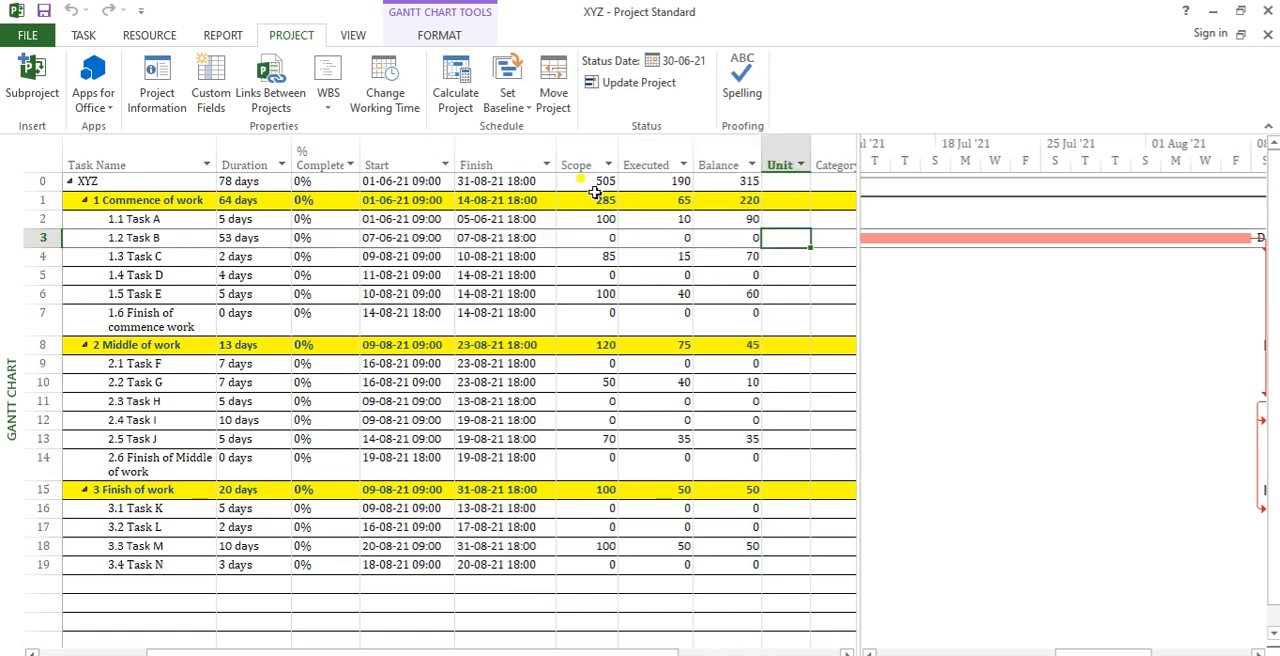
left_click(678, 186)
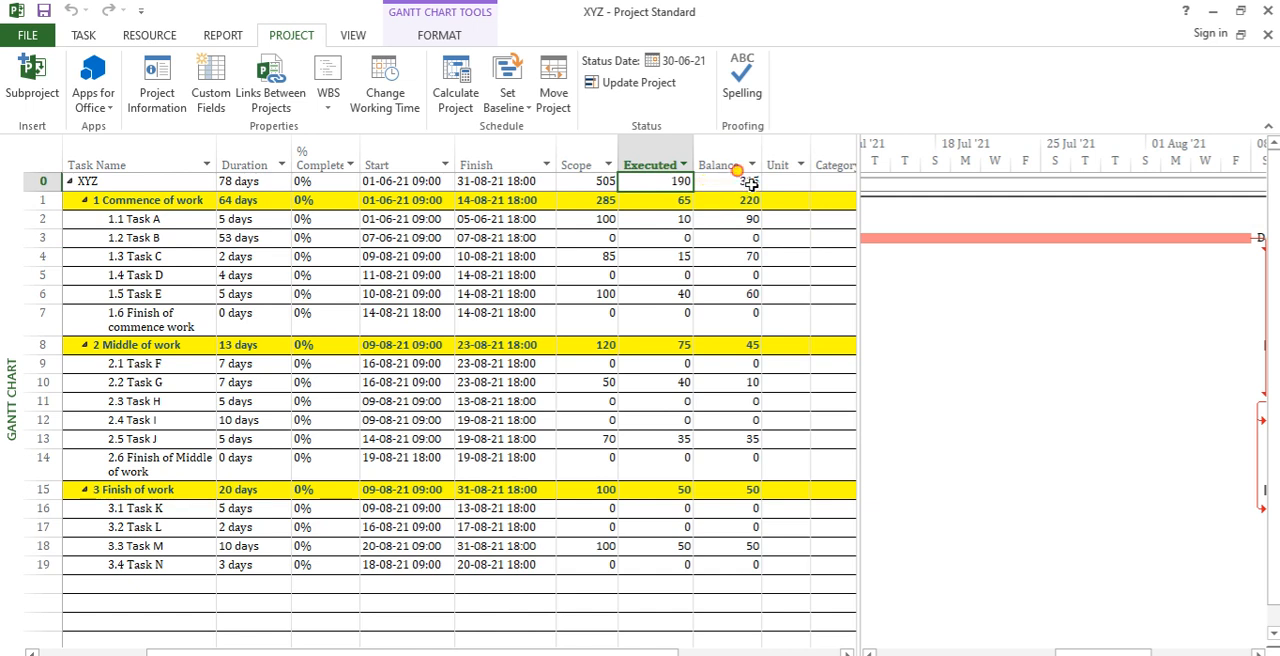
left_click(749, 182)
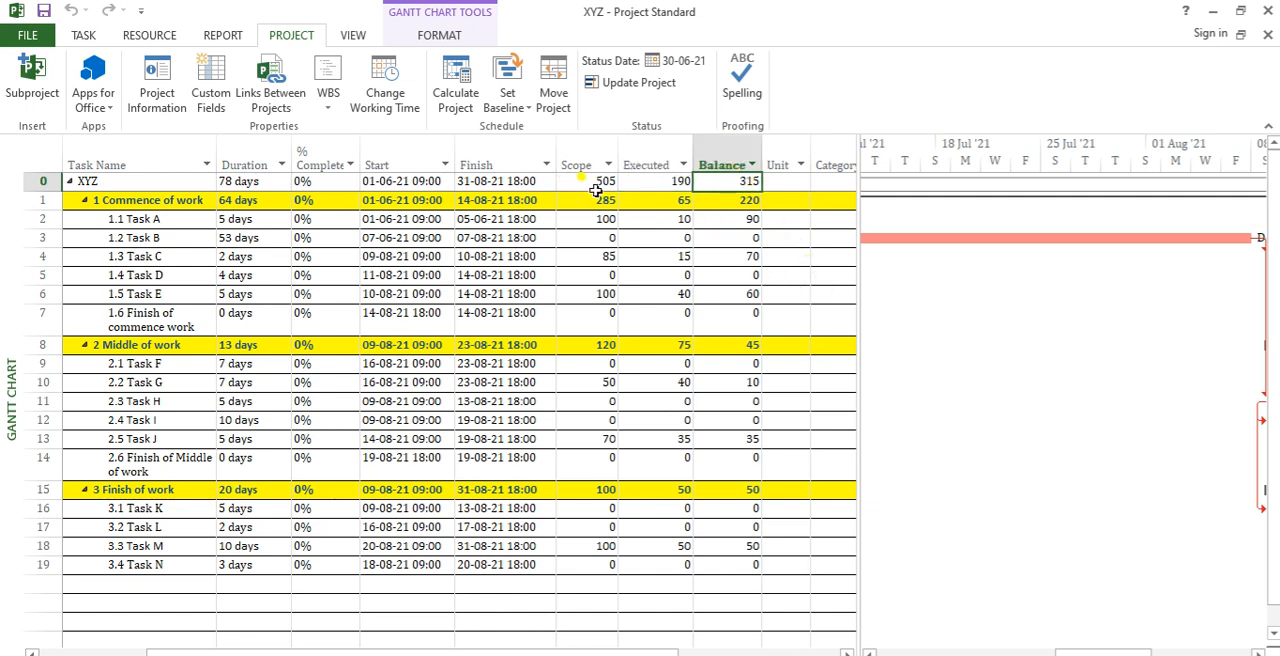
left_click(656, 186)
left_click(738, 184)
left_click_drag(568, 160, 666, 320)
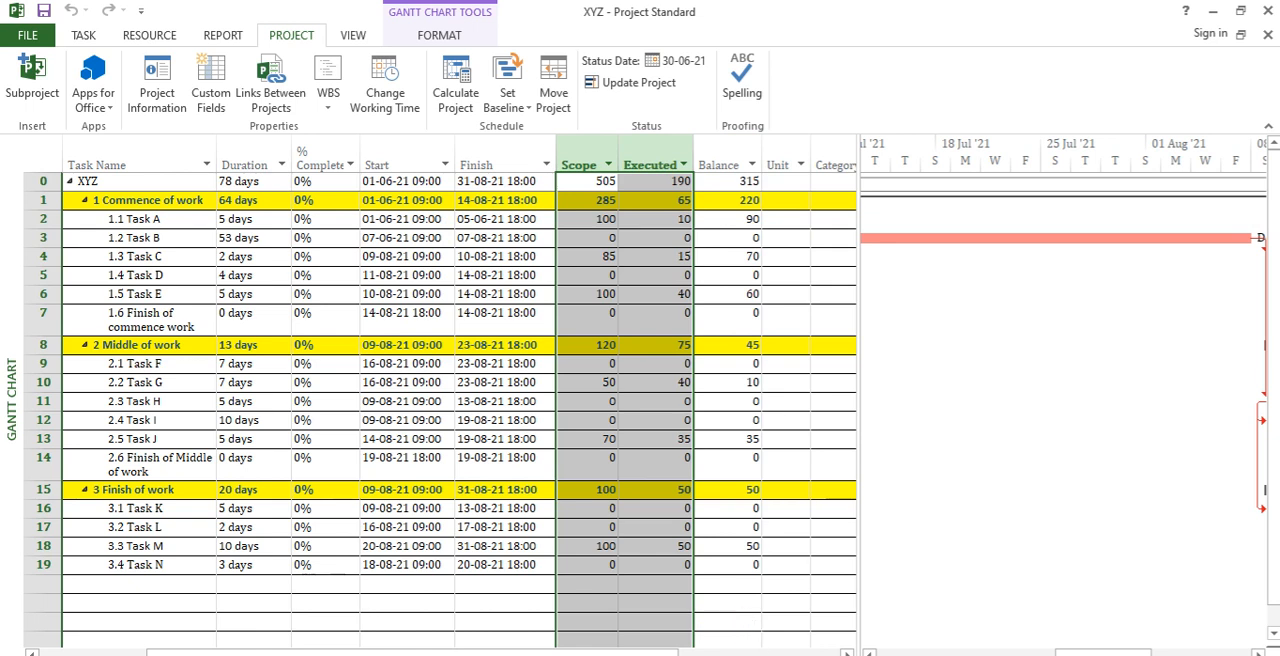
mouse_move(660, 651)
left_mouse_down()
mouse_move(727, 653)
mouse_move(675, 653)
left_mouse_up()
Step: Enter Cum as Task A's Unit and sqr mtr as Task B's Unit
left_click(172, 219)
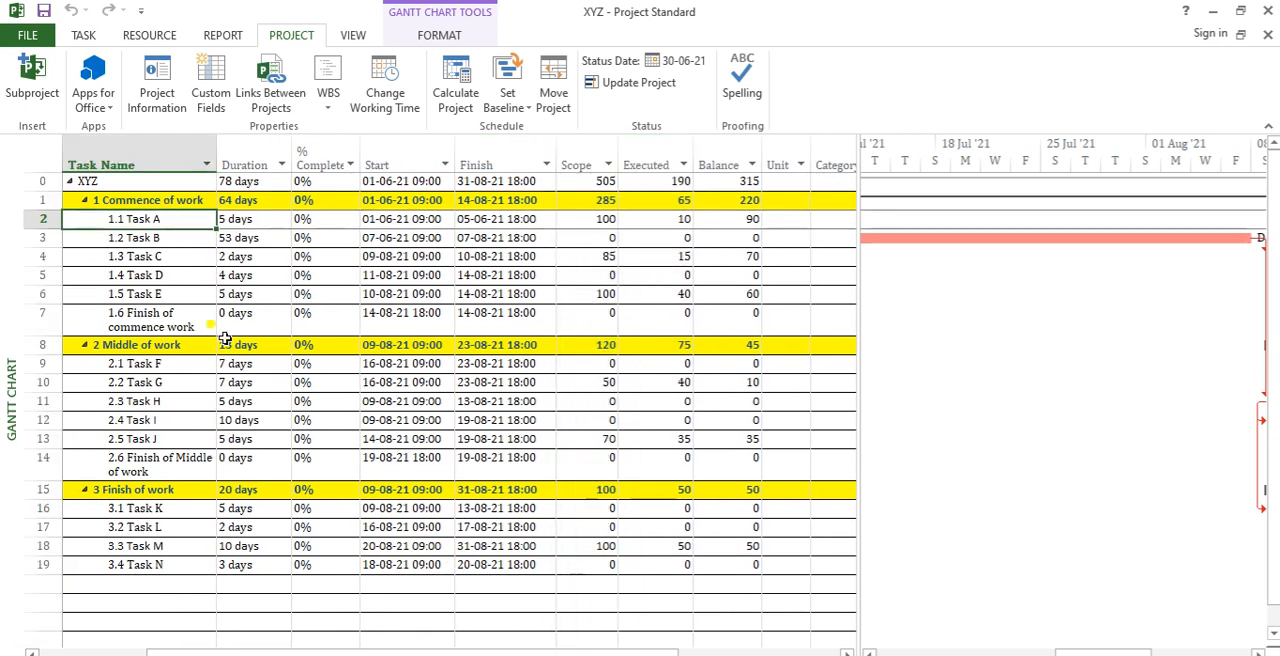
left_click(800, 220)
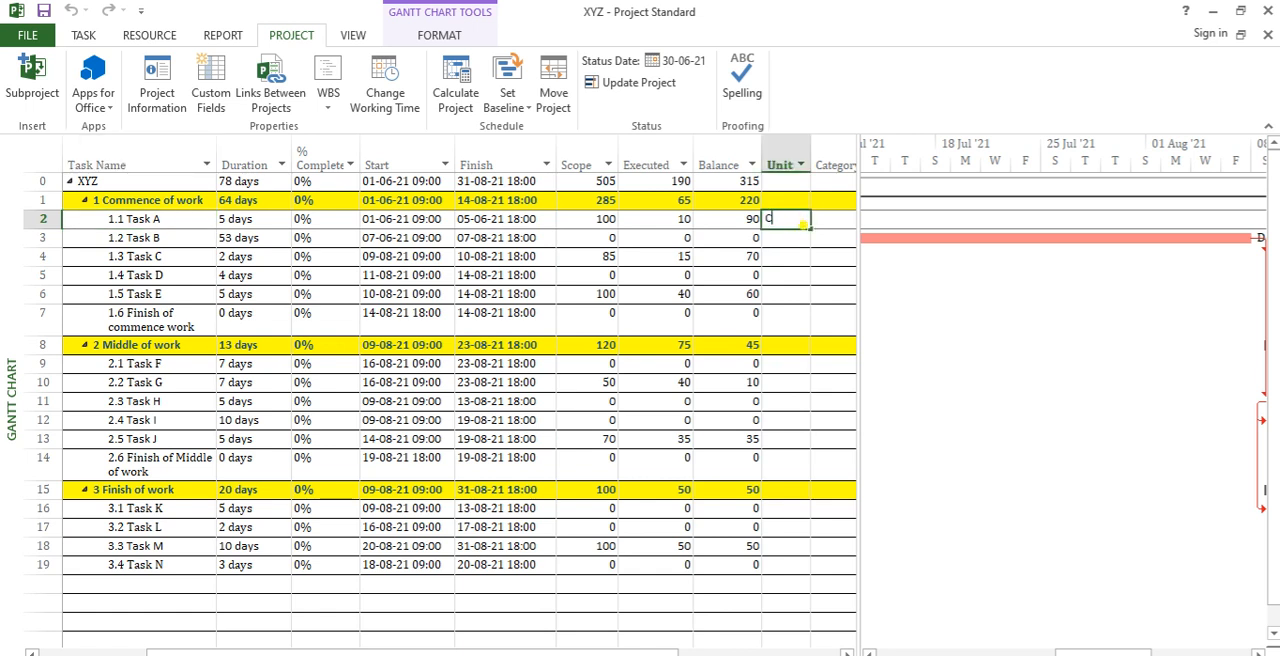
type("Cum")
key("Return")
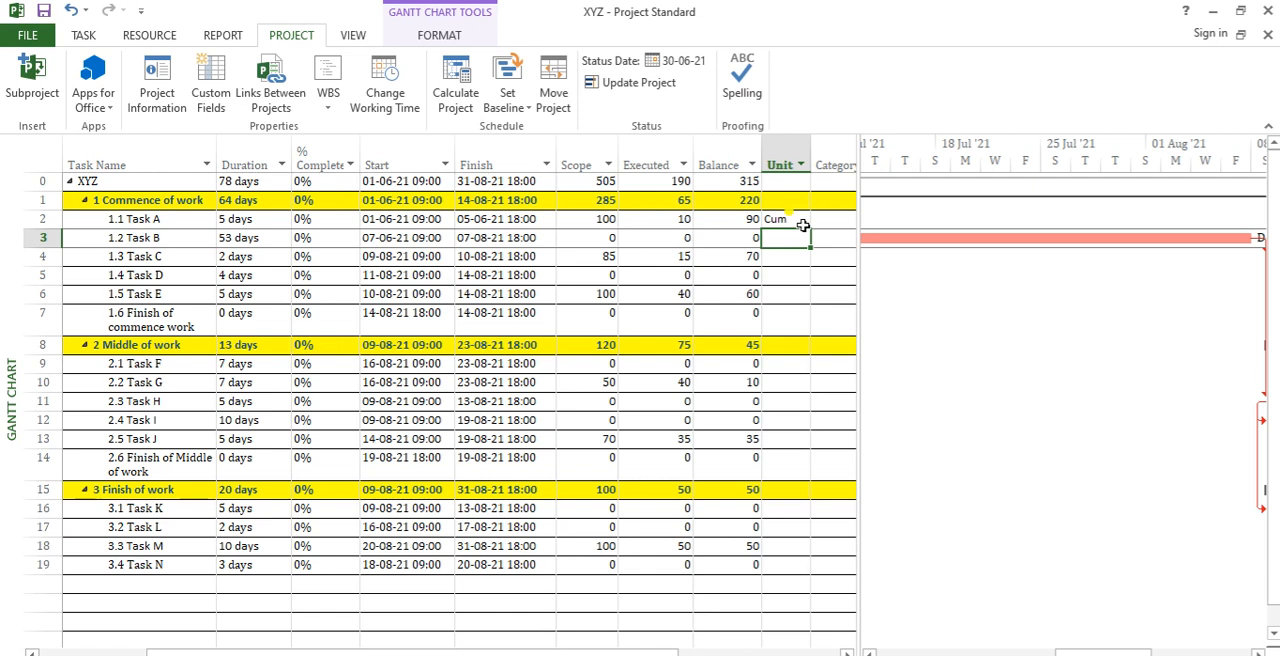
type("sqr mtr")
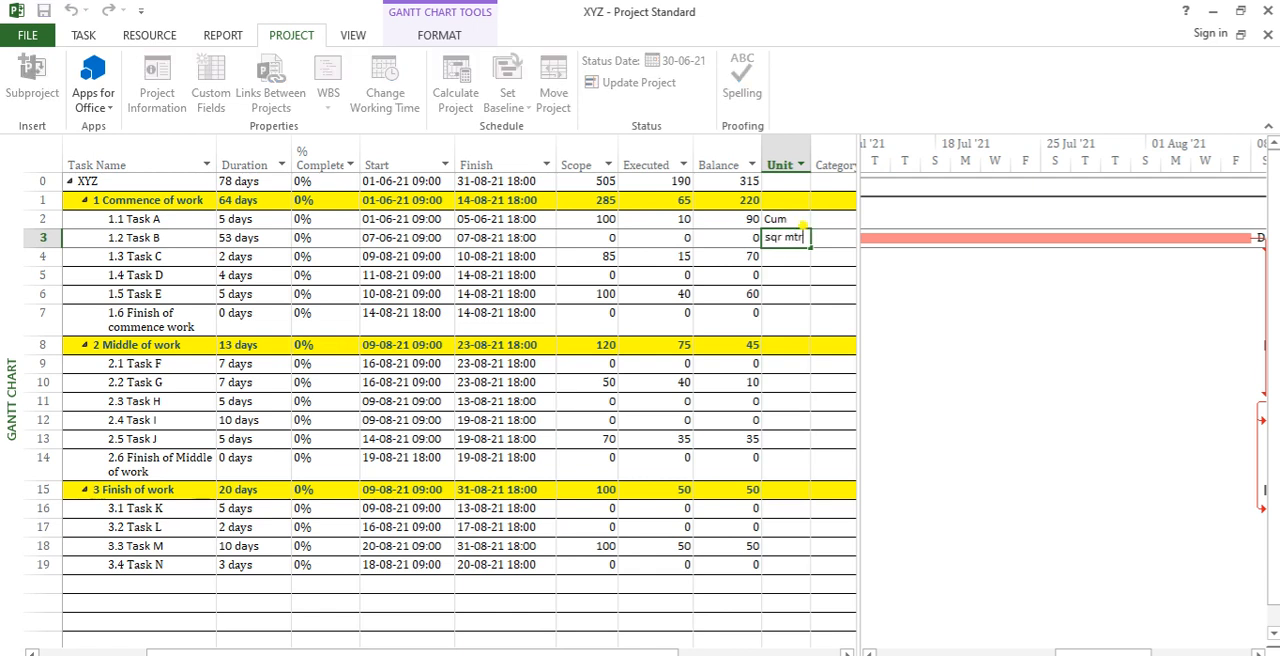
key("Return")
Step: Enter Rmt as the Unit for Task C
left_click(803, 225)
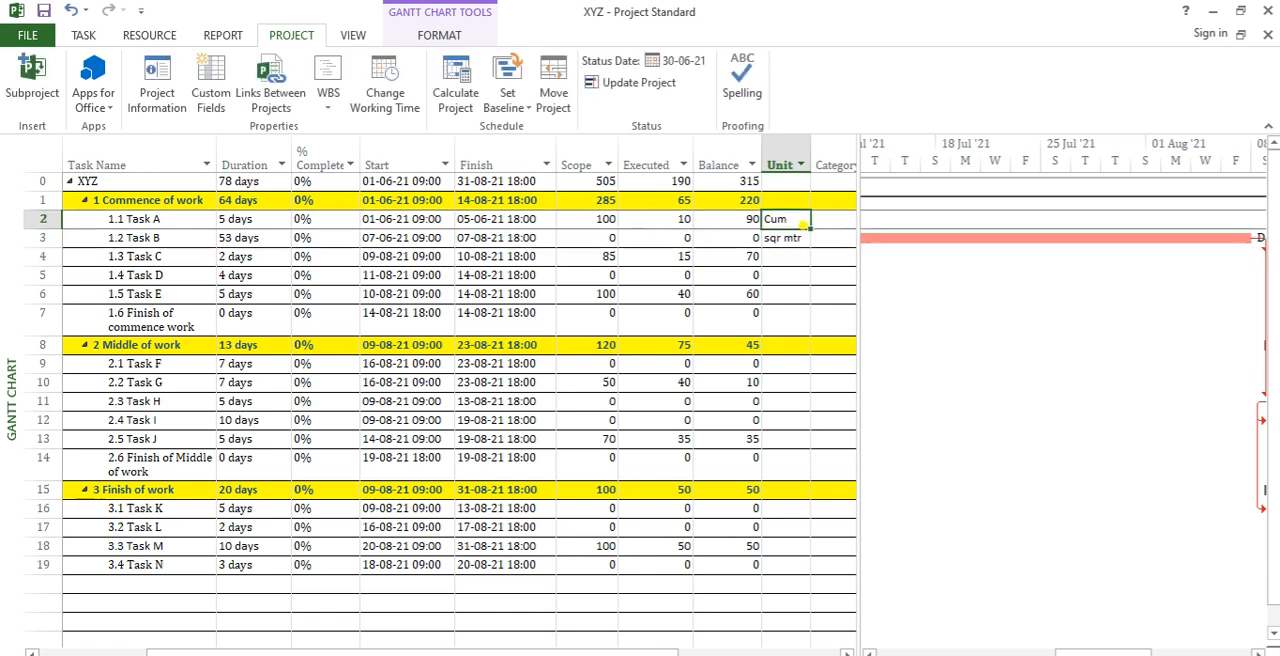
key("shift+Down")
key("shift+Down")
key("shift+Down")
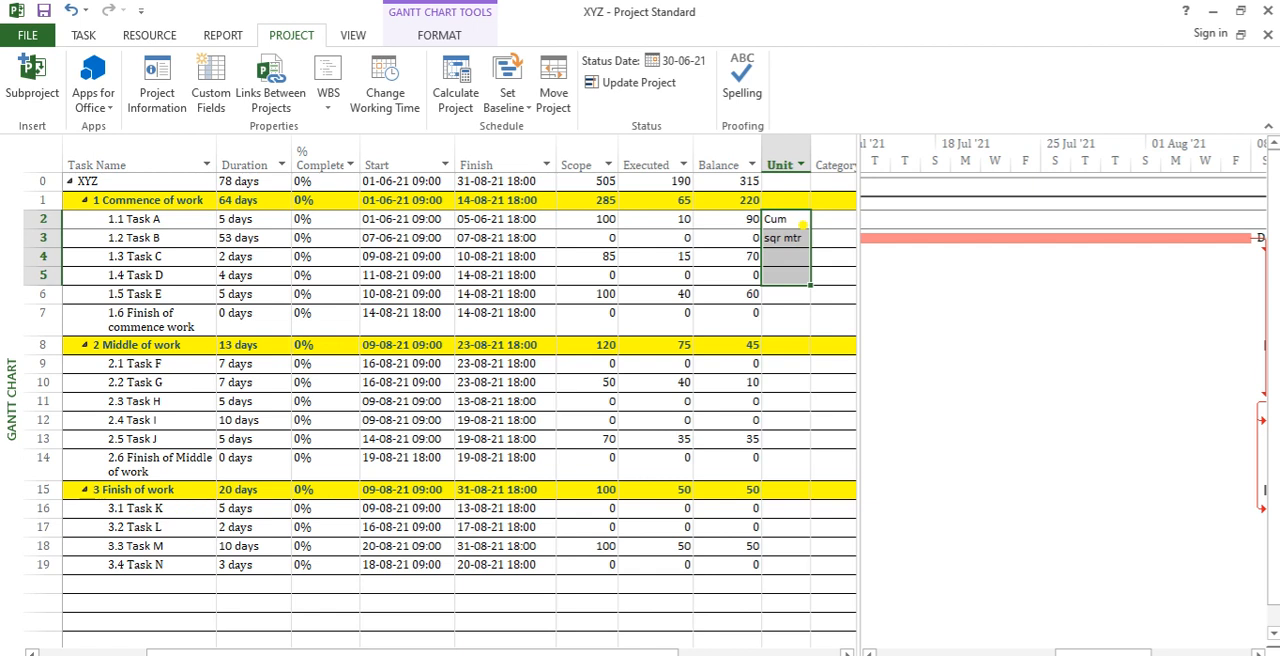
key("Down")
key("Down")
type("R")
key("BackSpace")
type("Rmt")
key("Return")
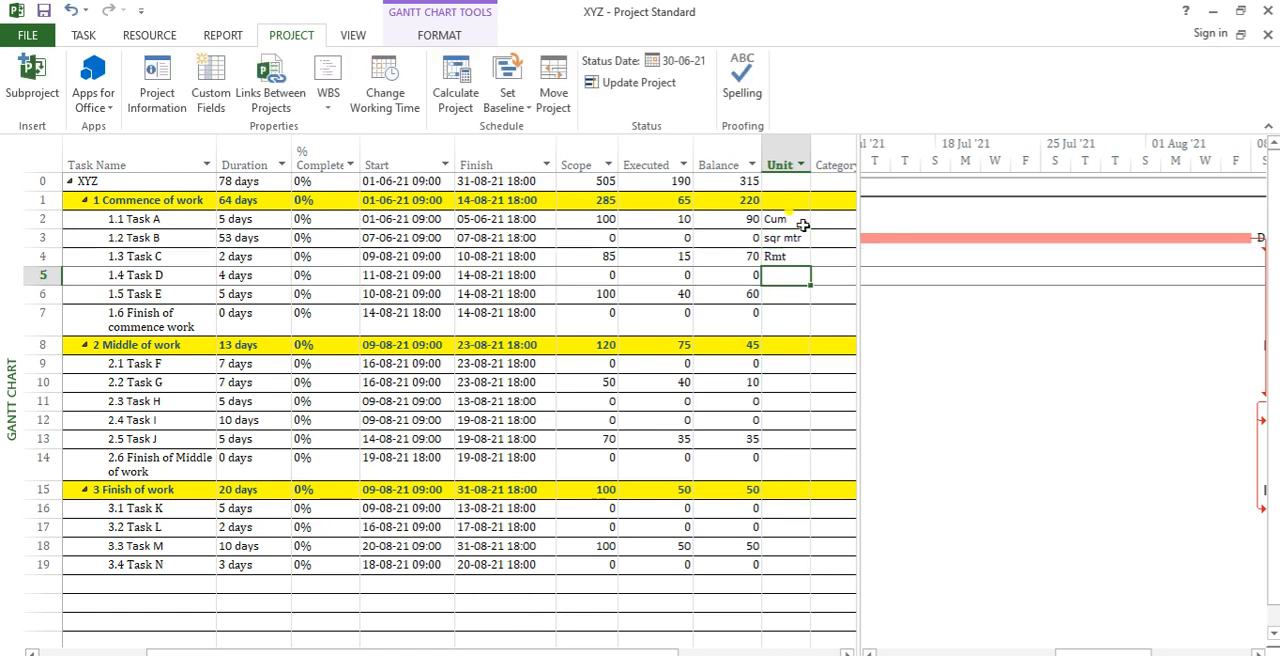
Step: Set the Category of Task A, Task B and Task C to A
key("Up")
key("Up")
key("Up")
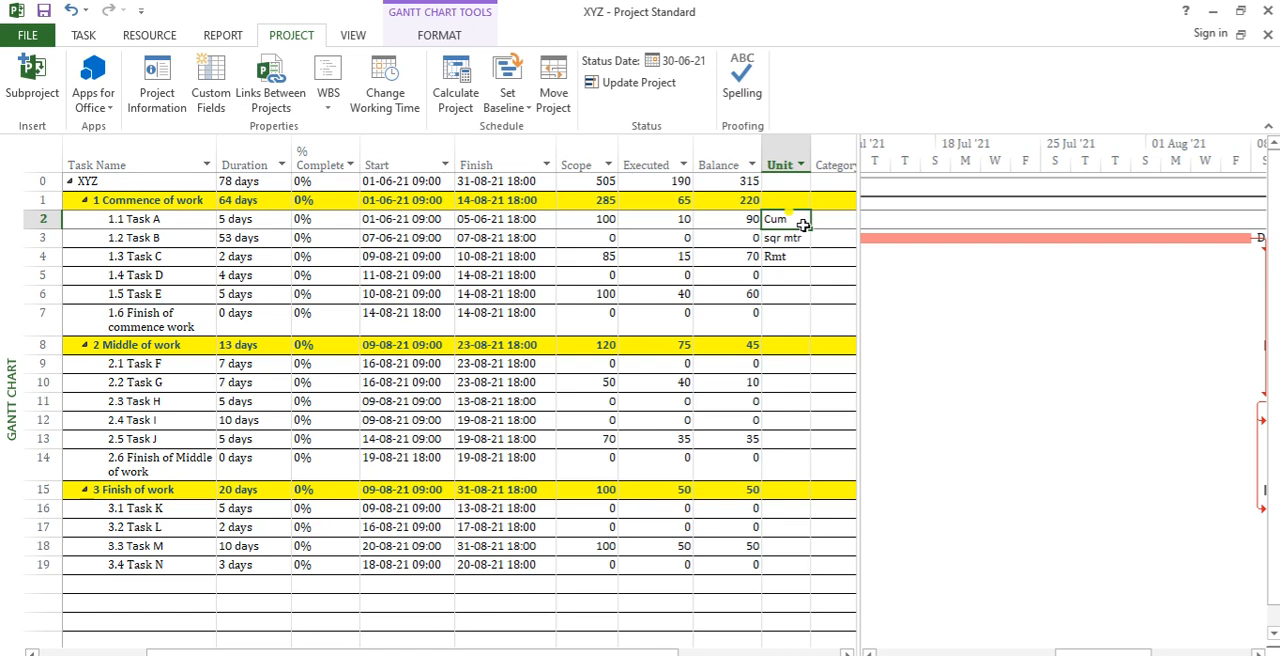
key("Right")
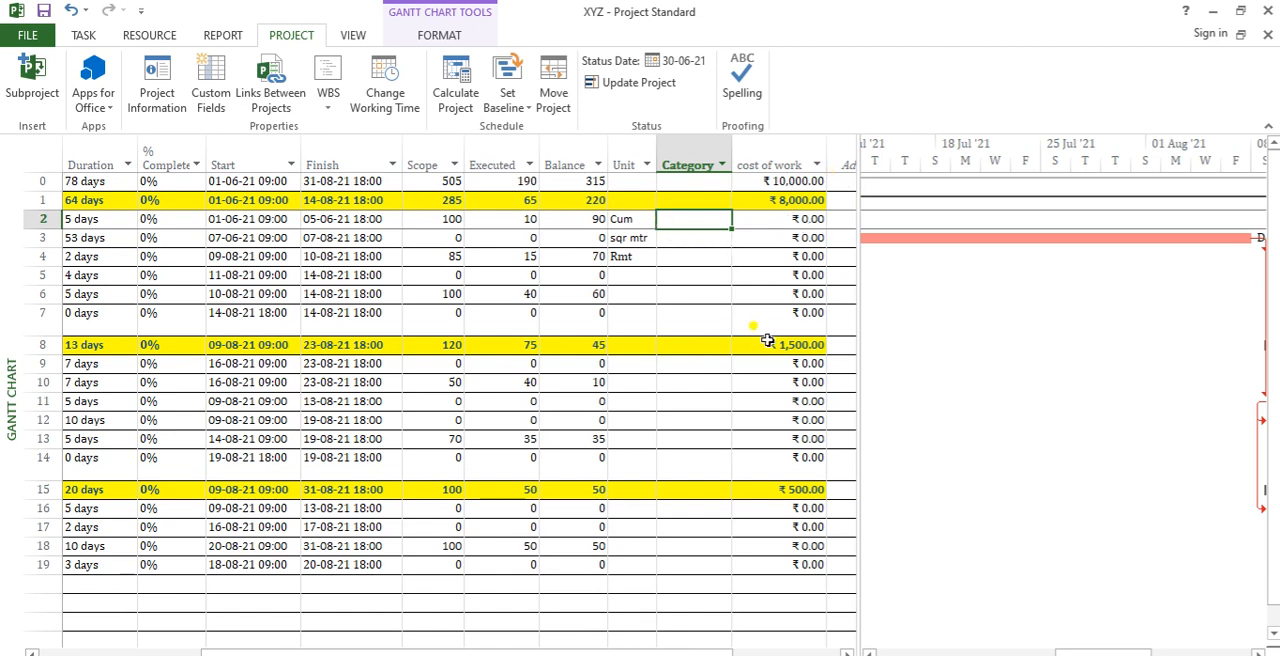
left_click_drag(118, 215, 112, 256)
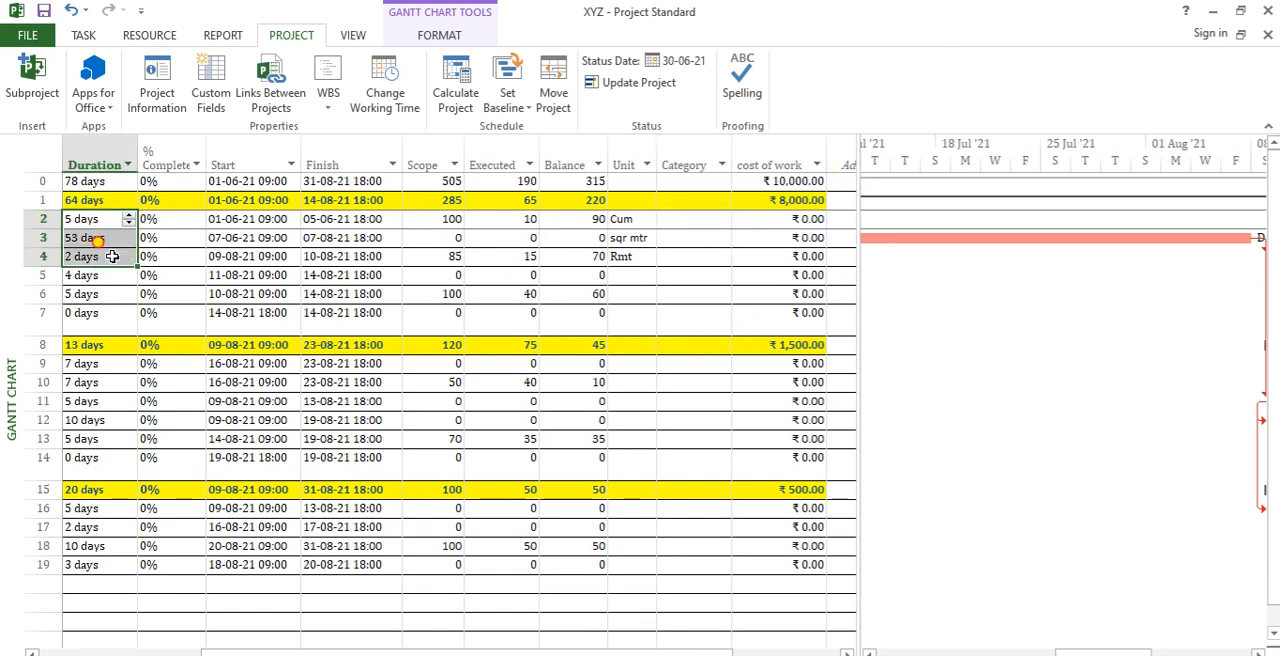
left_click(712, 219)
type("A")
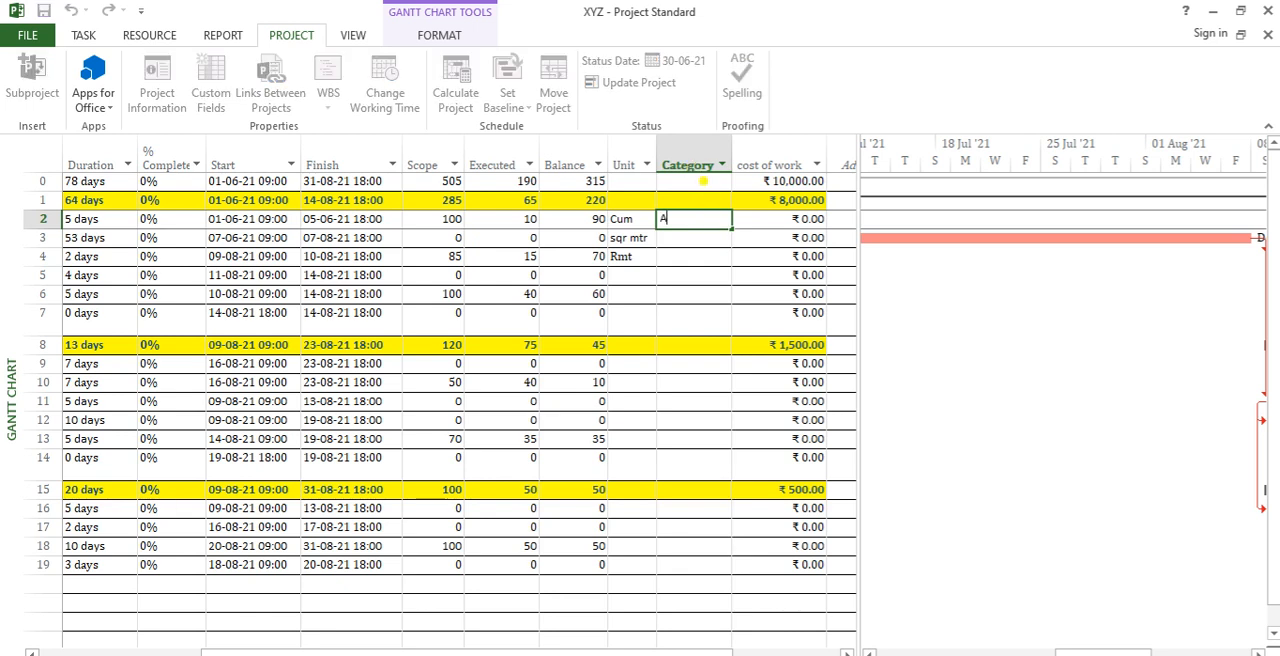
key("Return")
type("A")
key("Return")
type("A")
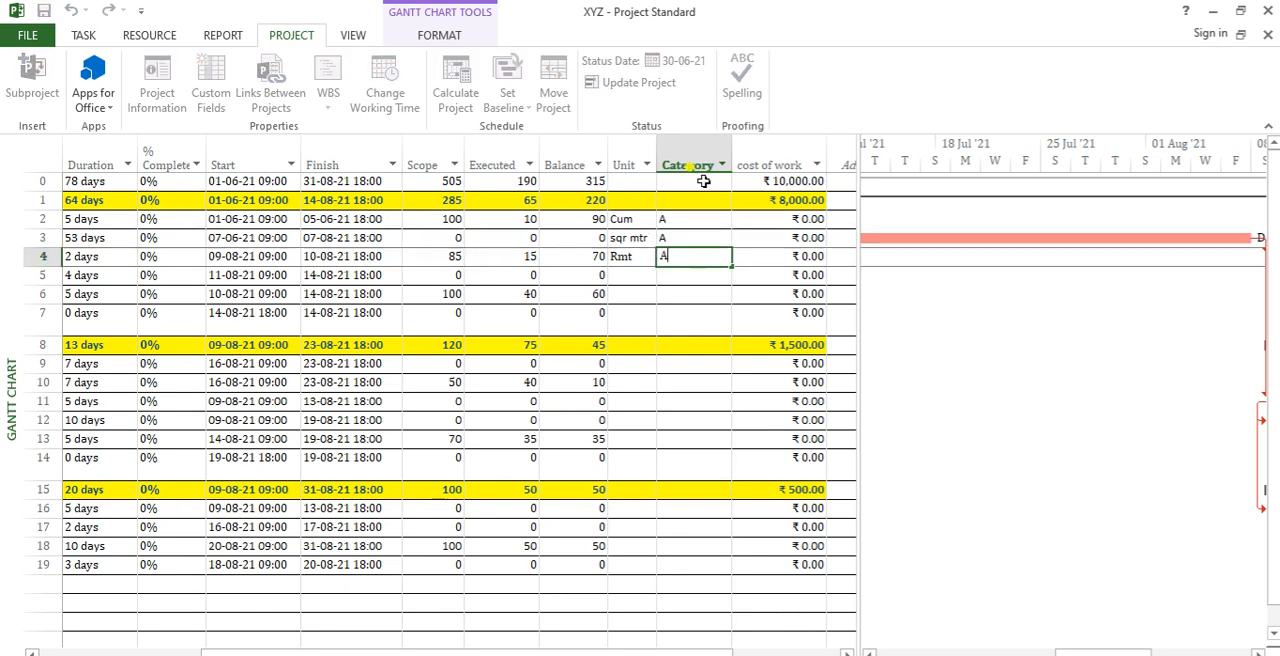
key("Return")
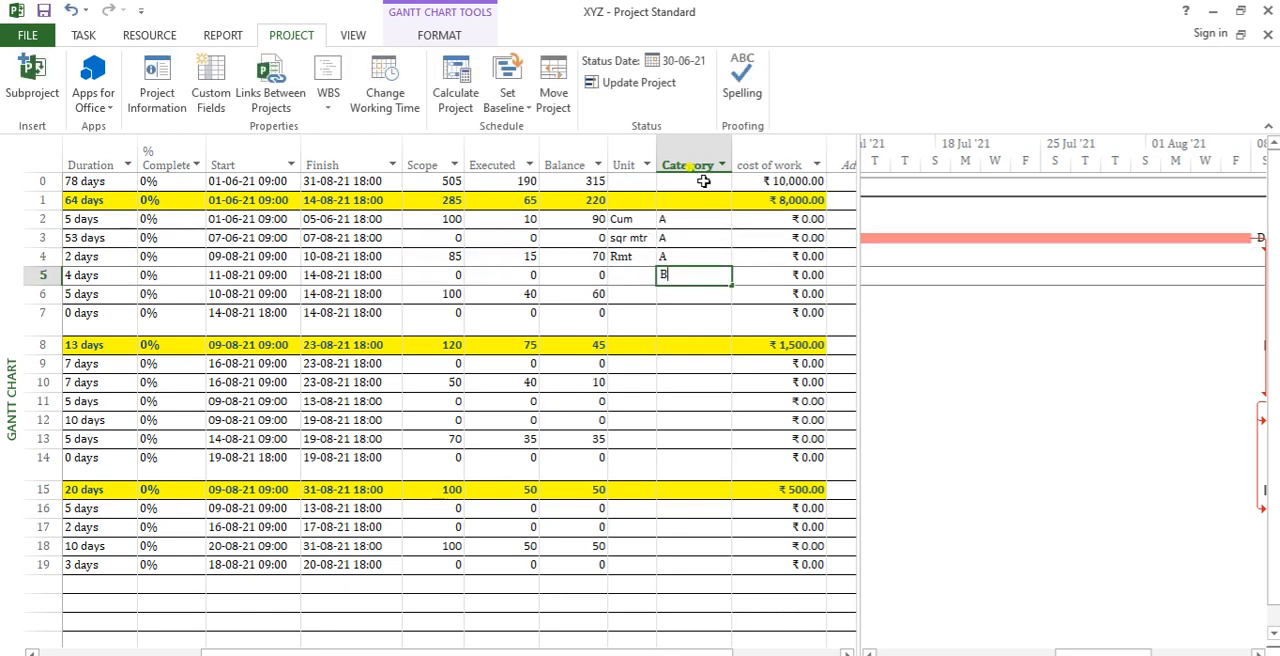
Step: Set Task D's Category to B and Task E's Category to C
key("Return")
type("C")
key("Return")
Step: Set Task H's Category to D and Task J's Category to E
key("Down")
key("Down")
key("Down")
key("Down")
type("D")
key("Return")
key("Down")
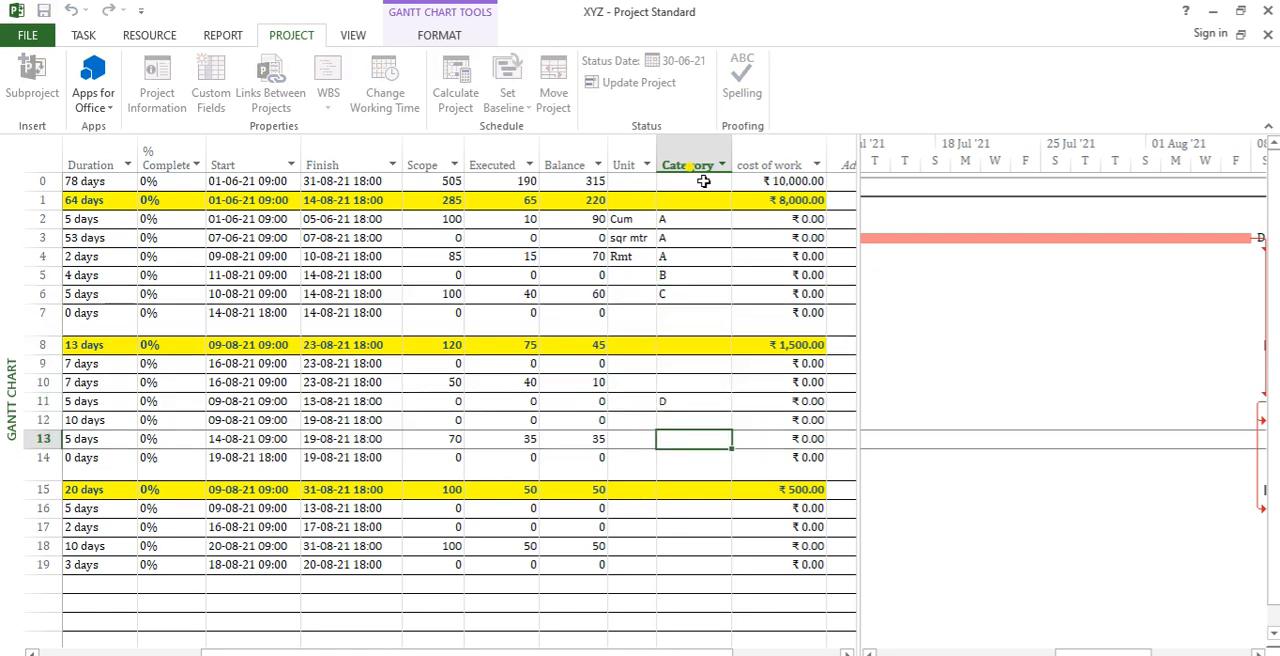
type("E")
key("Return")
left_click_drag(680, 218, 674, 457)
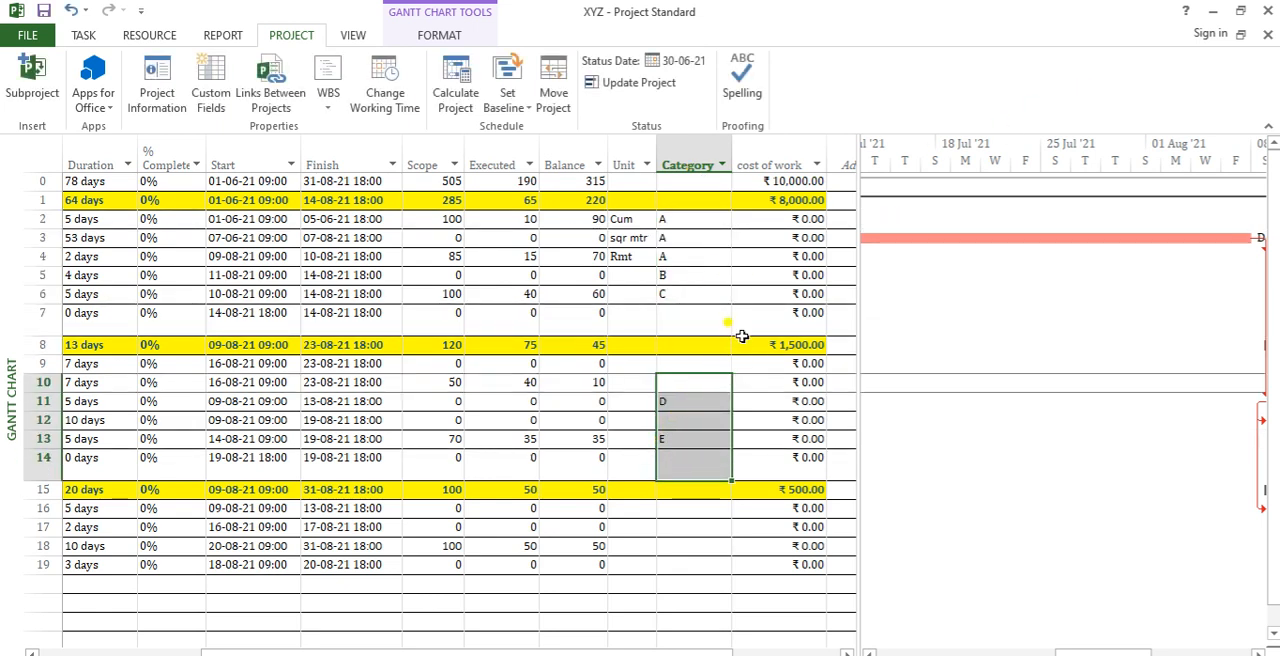
Step: Clear the cost of work values from the three phase summary rows and the XYZ project row
left_click(798, 199)
key("Delete")
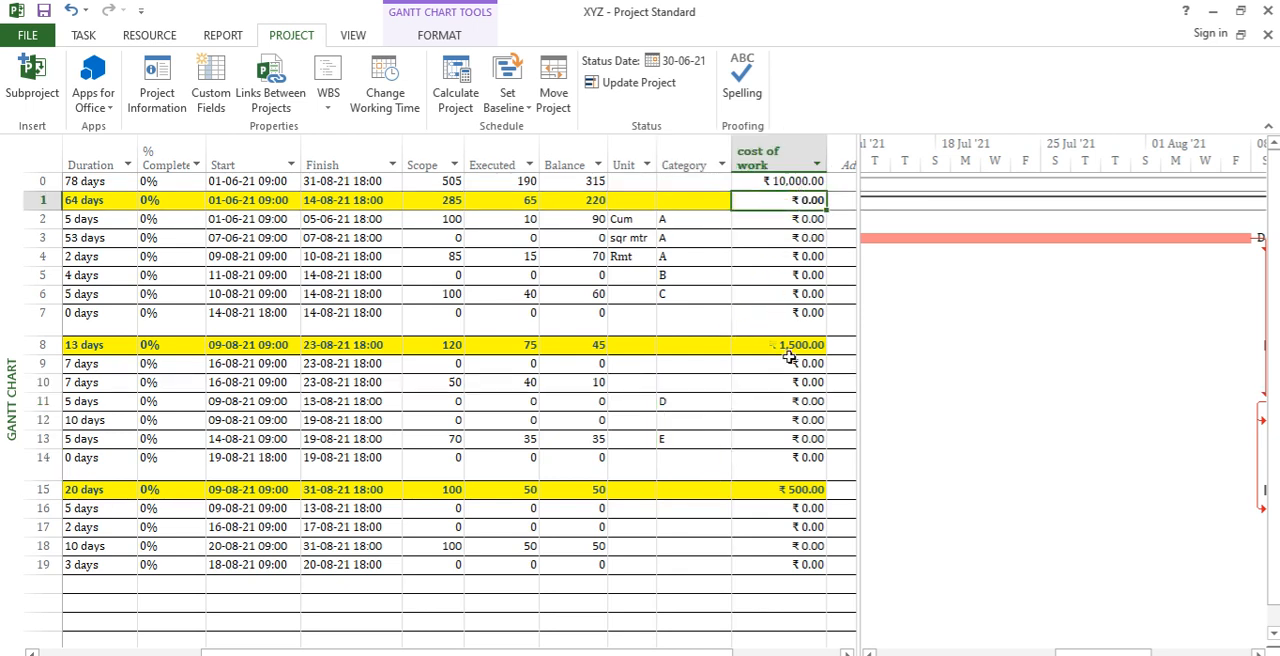
left_click(792, 345)
key("Delete")
left_click(792, 490)
key("Delete")
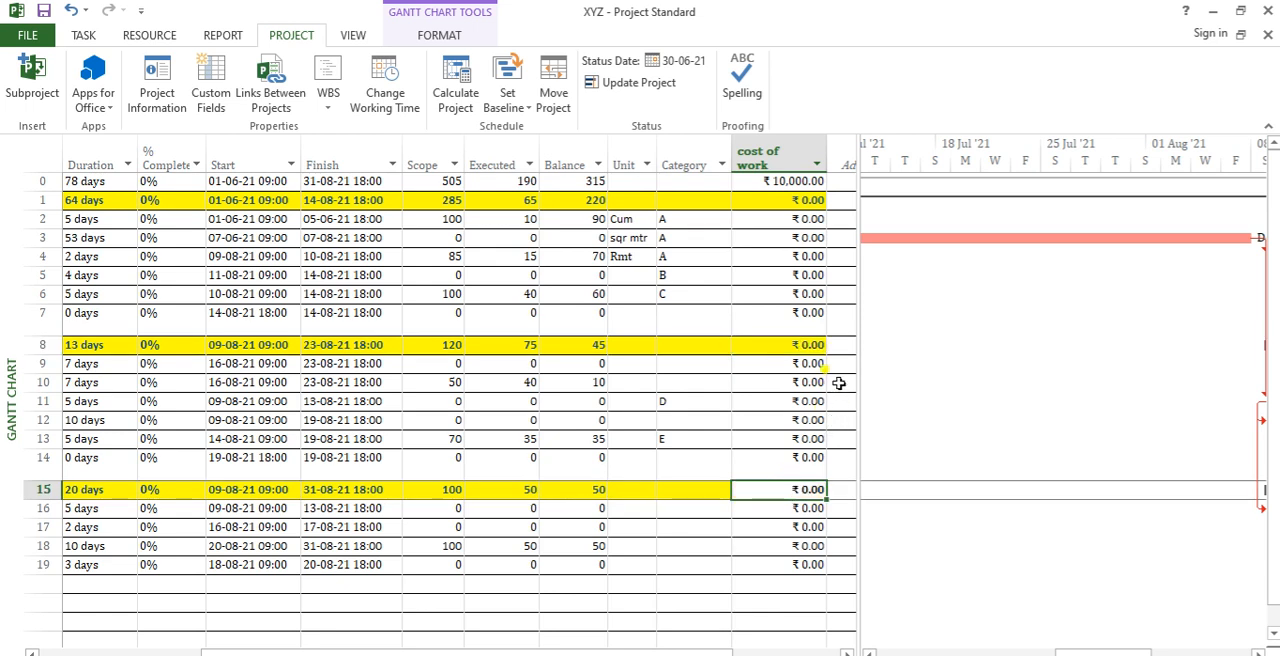
left_click(794, 180)
key("Delete")
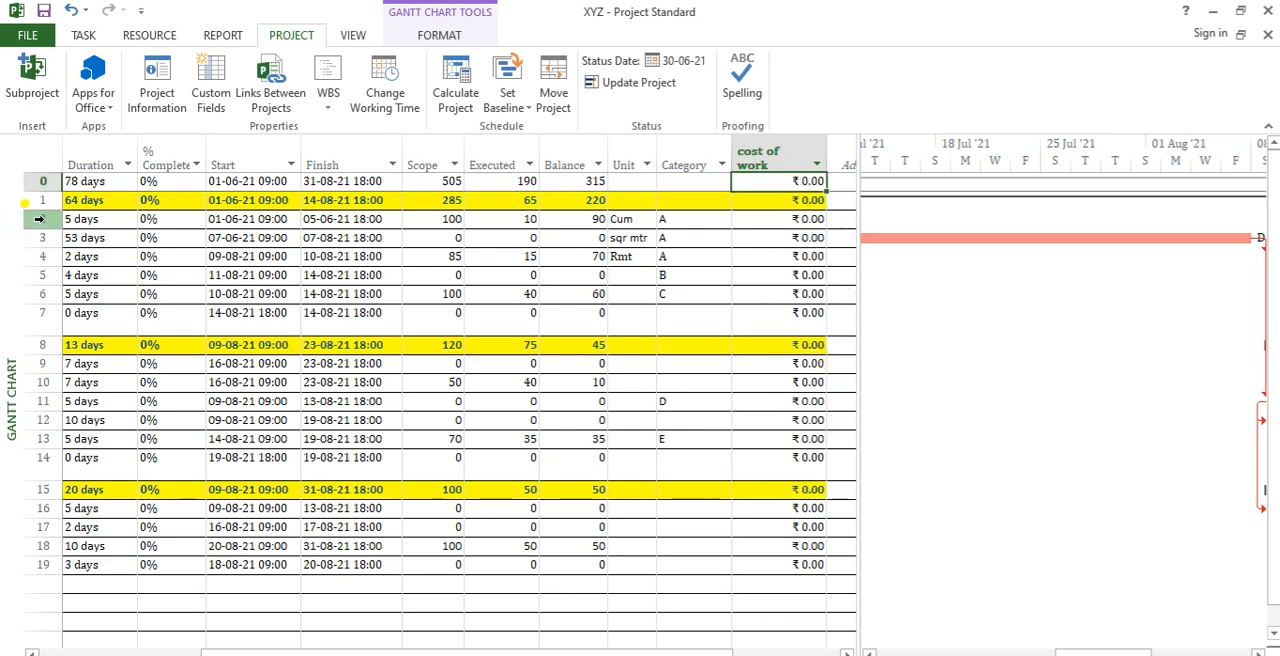
Step: Set Task A's cost of work to ₹5,000
left_click(42, 218)
mouse_move(663, 651)
left_mouse_down()
mouse_move(554, 648)
mouse_move(664, 648)
left_mouse_up()
left_click(796, 218)
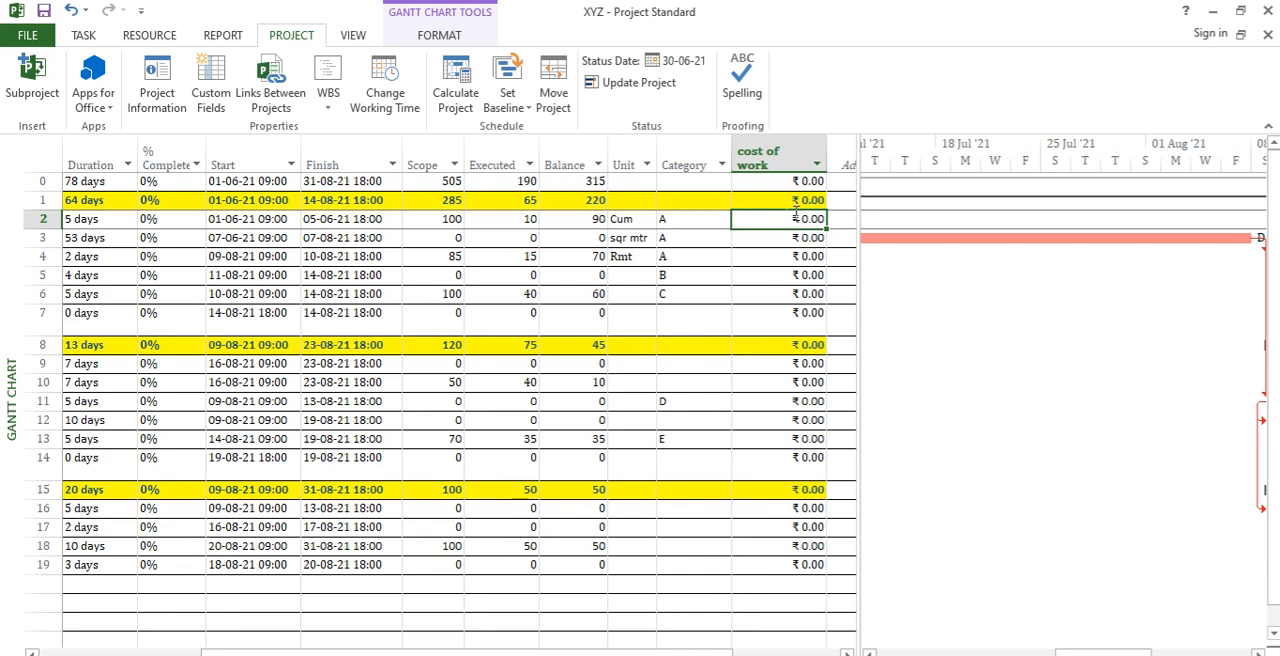
type("50")
key("Return")
key("Return")
key("Return")
key("Return")
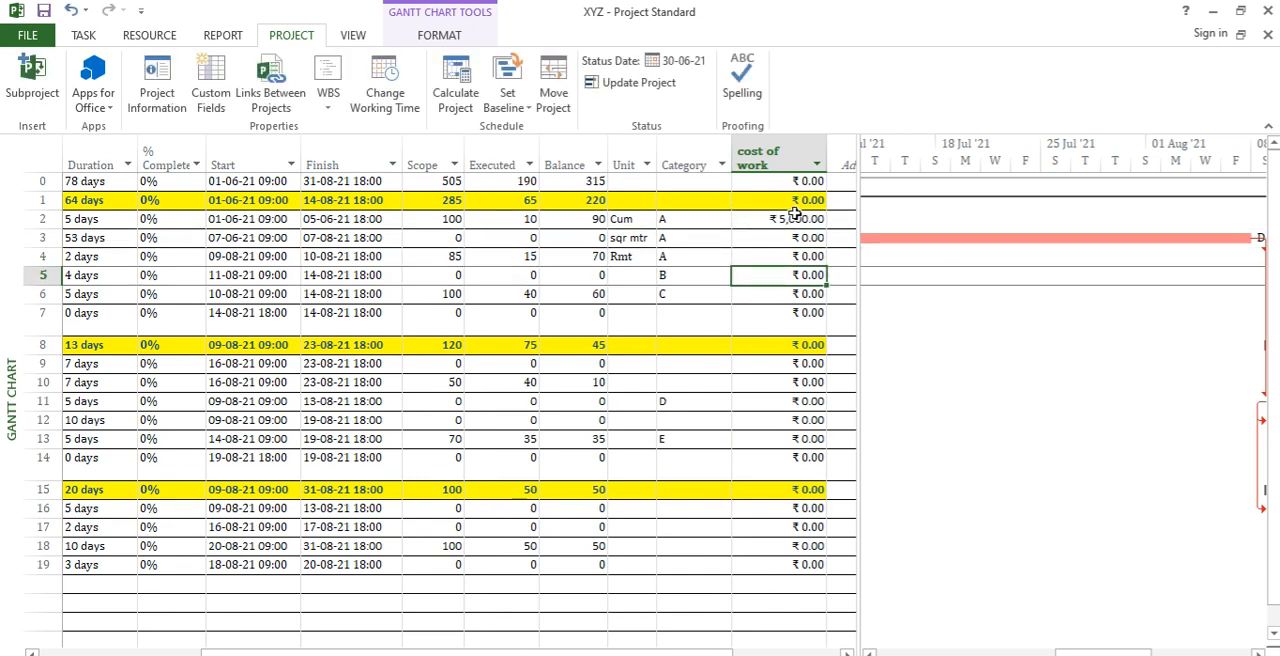
Step: Set the cost of work to ₹4,000 for the task in row 6 and ₹3,000 for the task in row 10
type("4000")
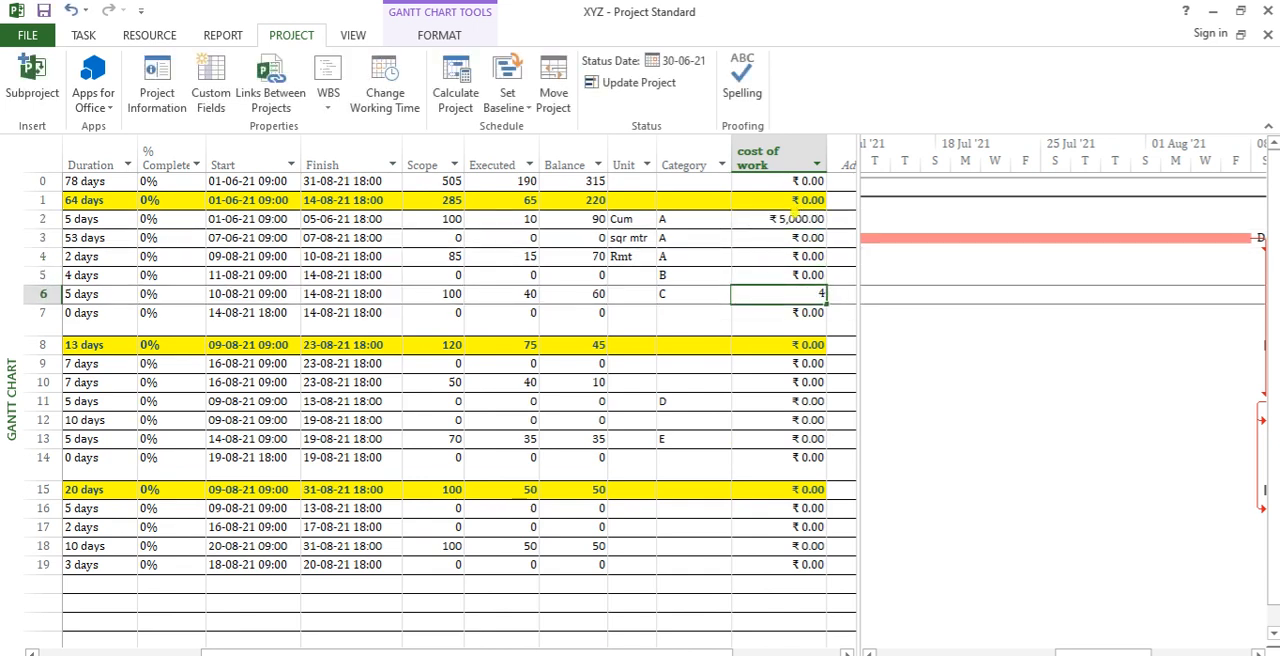
key("Return")
key("Return")
key("Return")
key("Return")
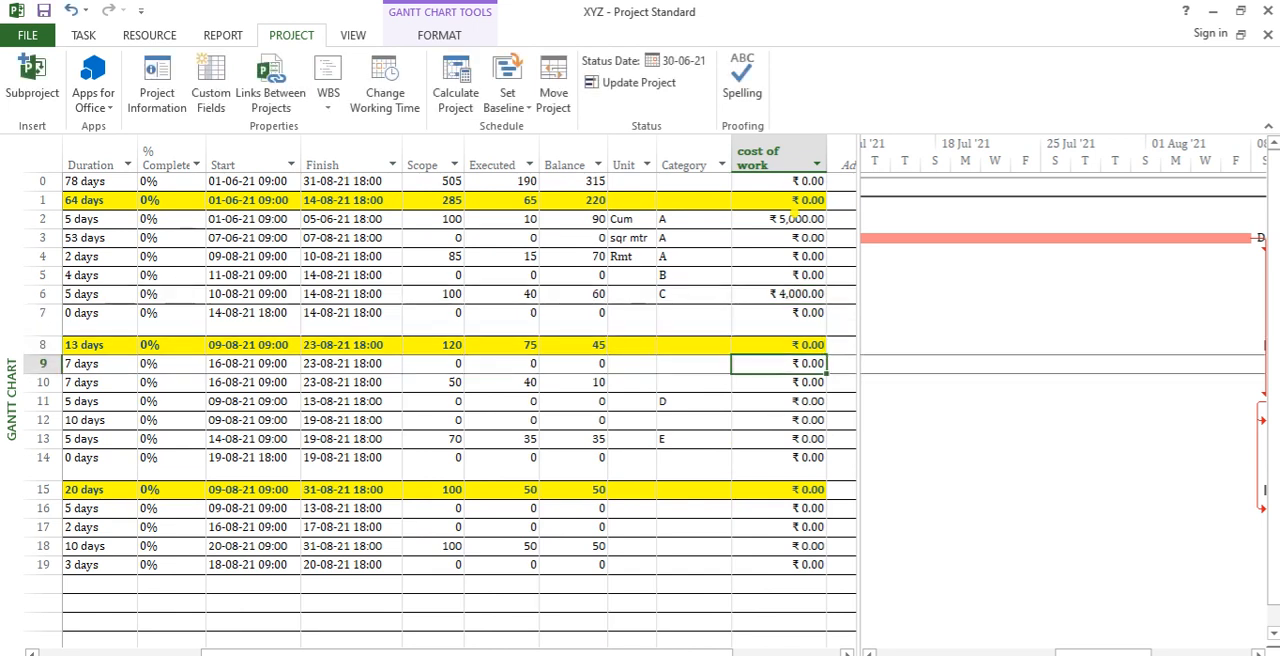
type("3000")
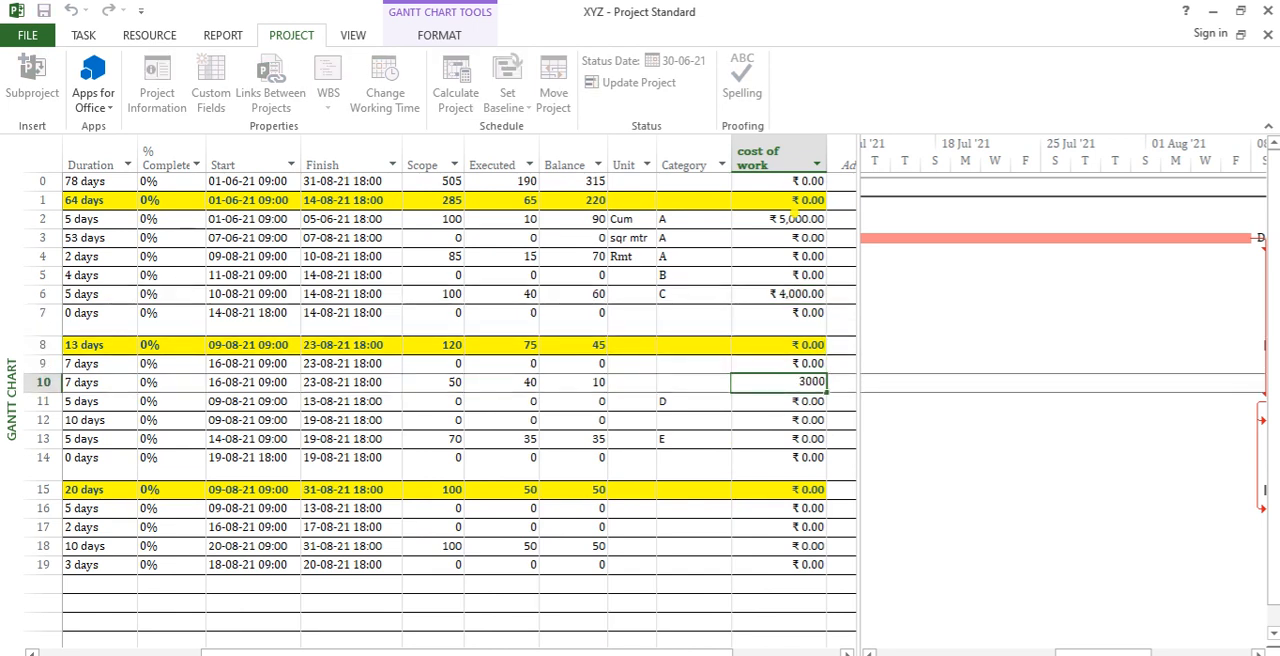
key("Return")
Step: Set the cost of work to ₹2,200 for the task in row 12 and ₹1,800 for the task in row 17
key("Return")
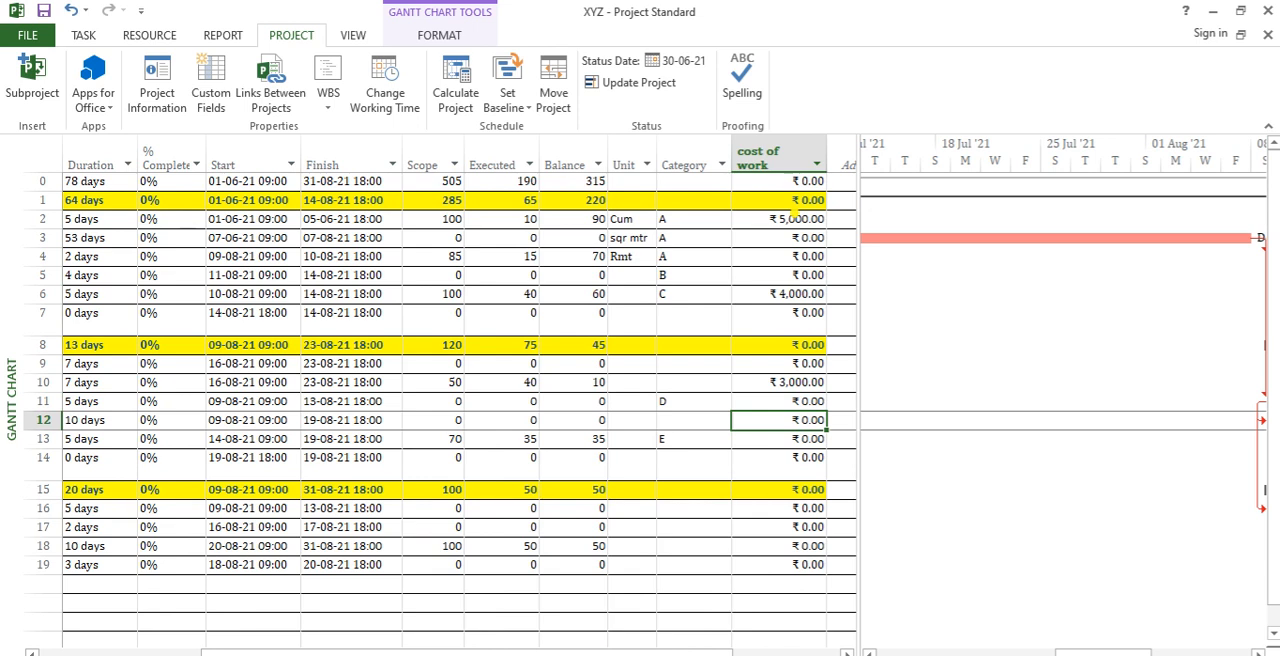
type("2200")
key("Return")
key("Return")
key("Return")
key("Return")
key("Return")
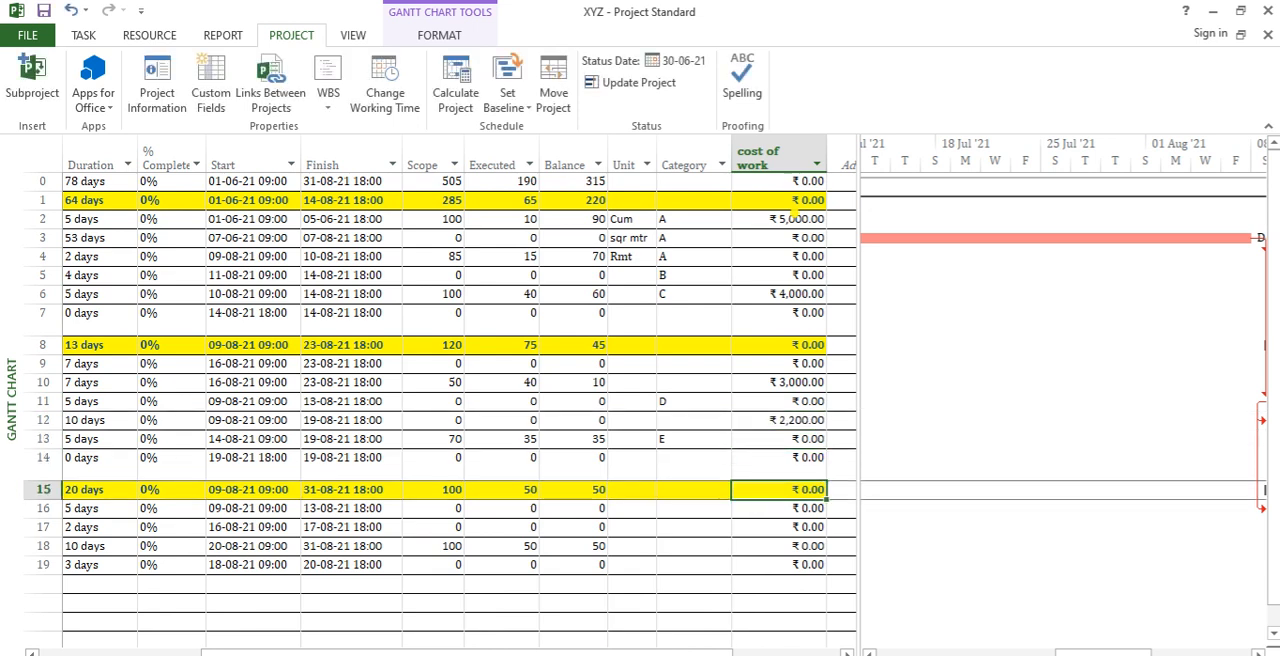
type("1800")
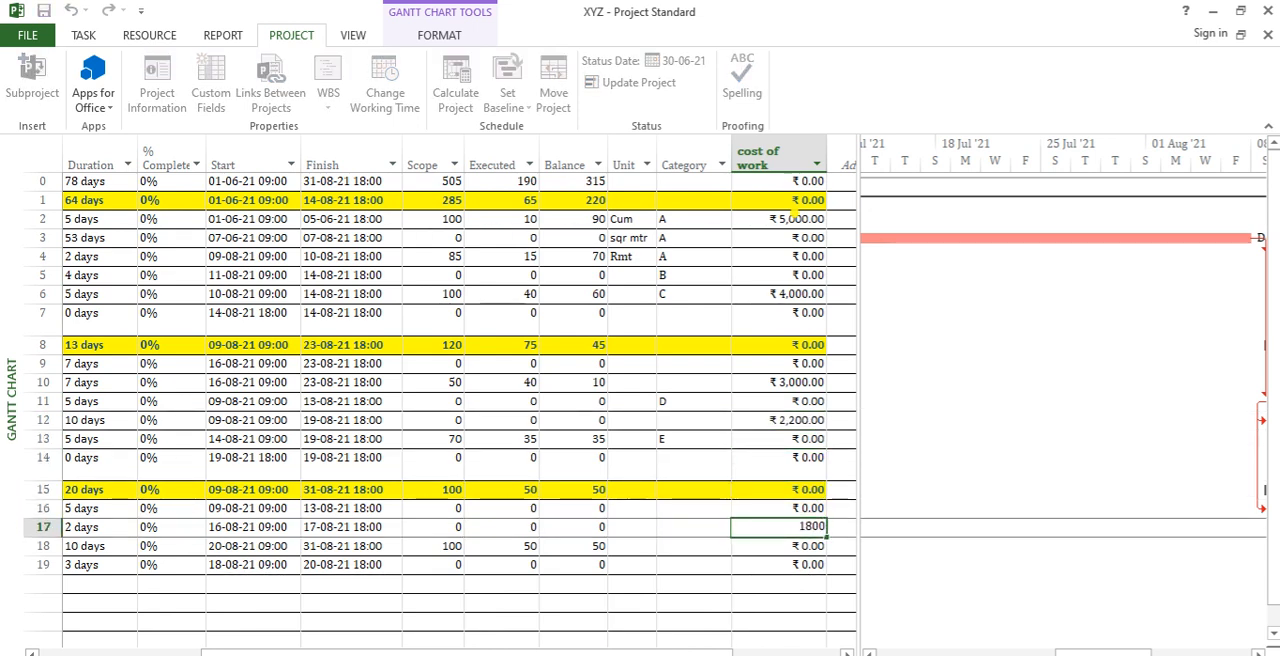
key("Return")
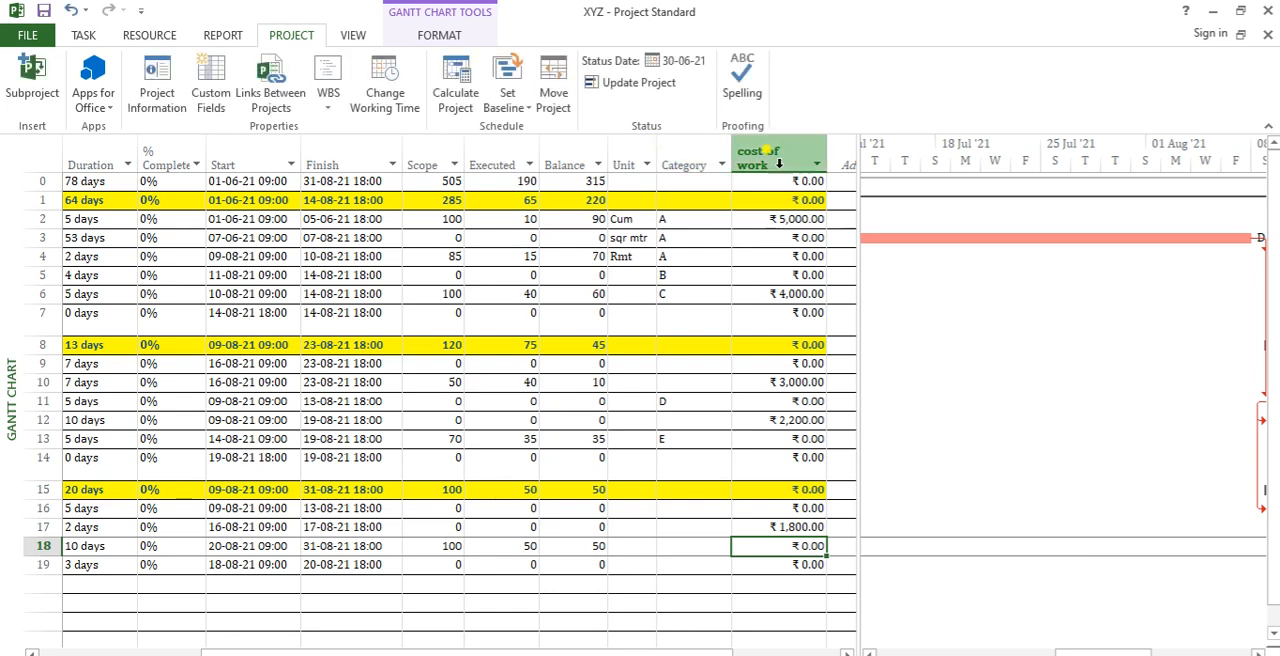
Step: Configure the cost of work custom field to roll up to task and group summary rows as Sum
left_click(778, 162)
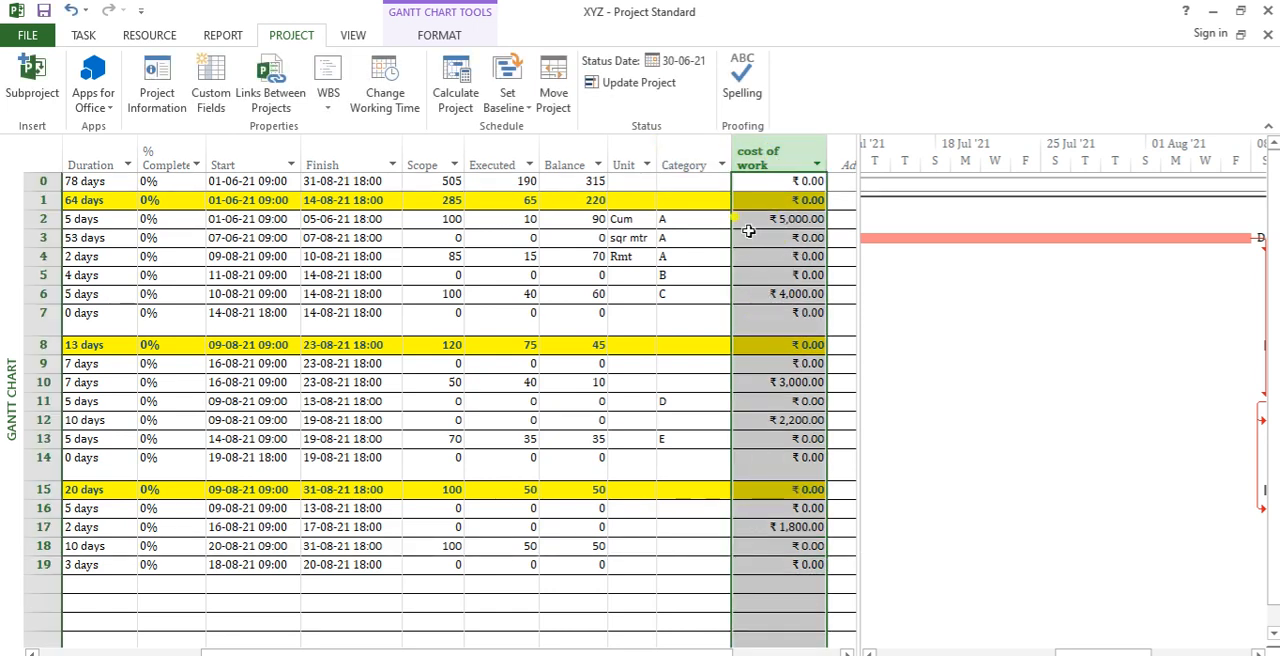
left_click(211, 100)
left_click(516, 422)
left_click(689, 422)
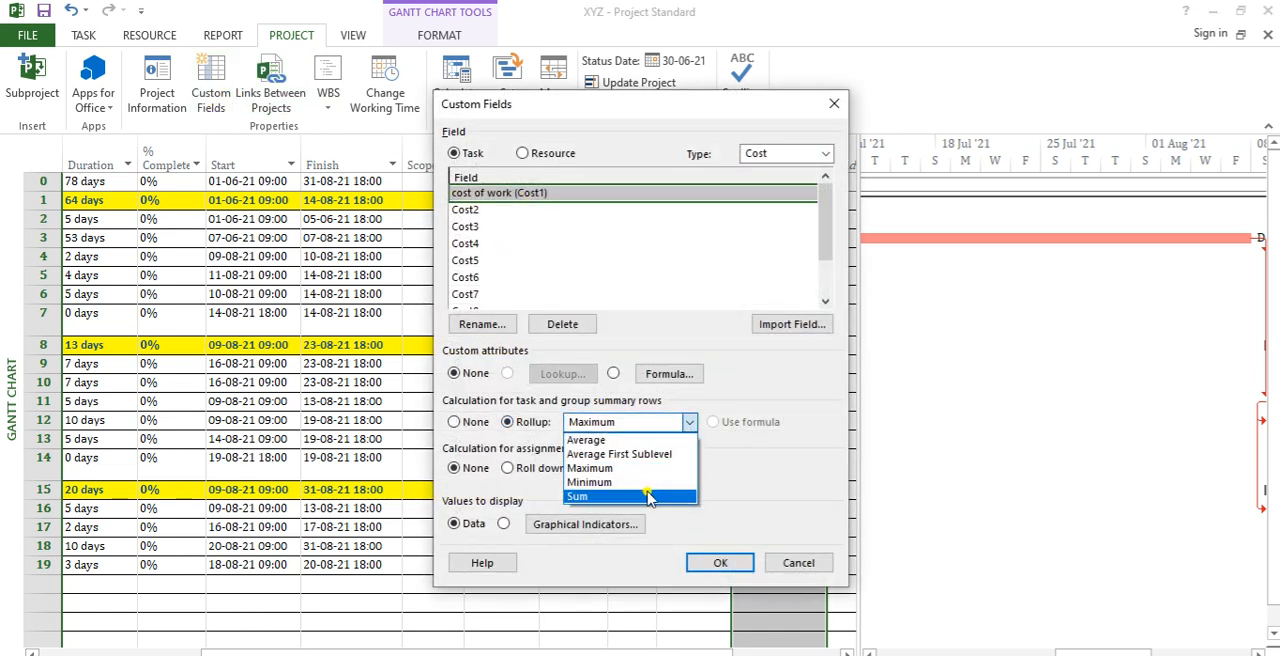
left_click(648, 496)
left_click(722, 562)
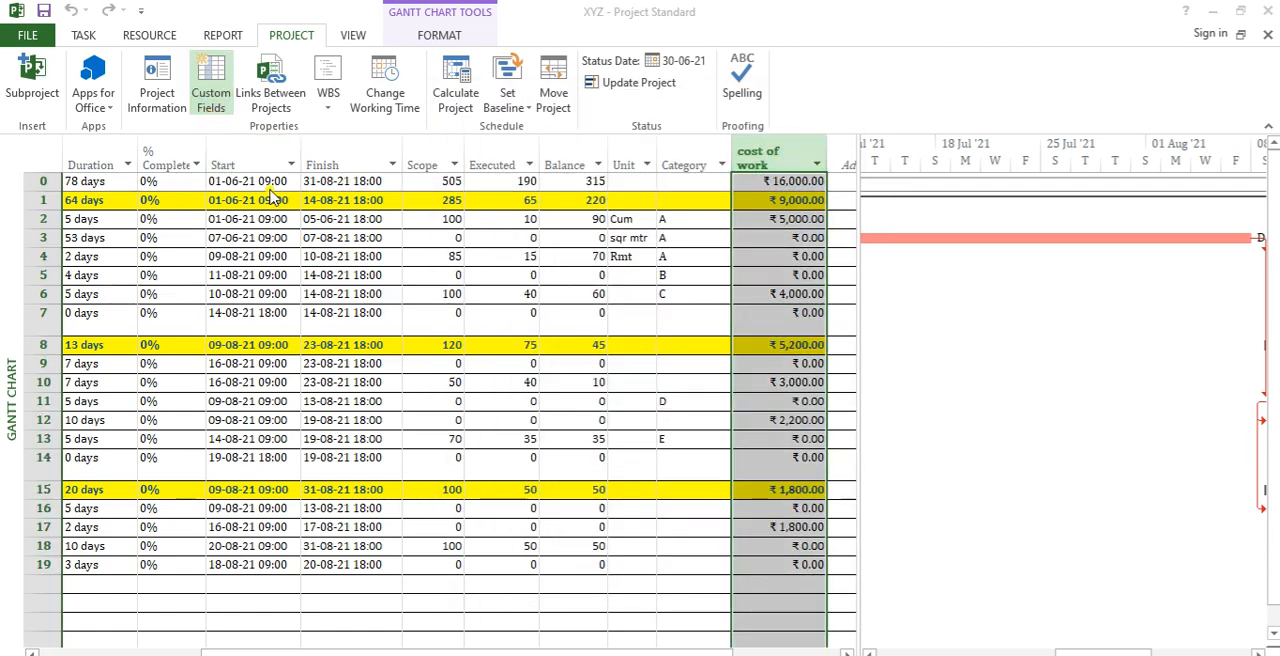
Step: Change the cost of work field's summary row rollup to Maximum
left_click(210, 85)
left_click_drag(774, 110, 1154, 52)
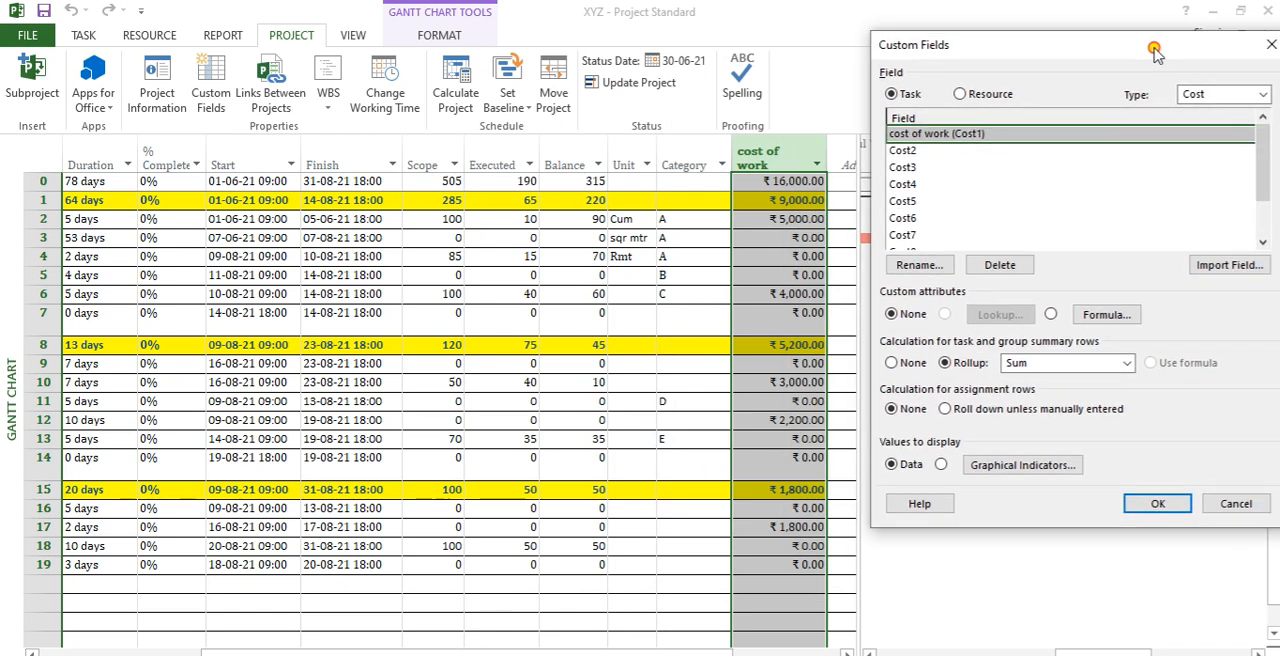
left_click(1070, 363)
left_click(1040, 412)
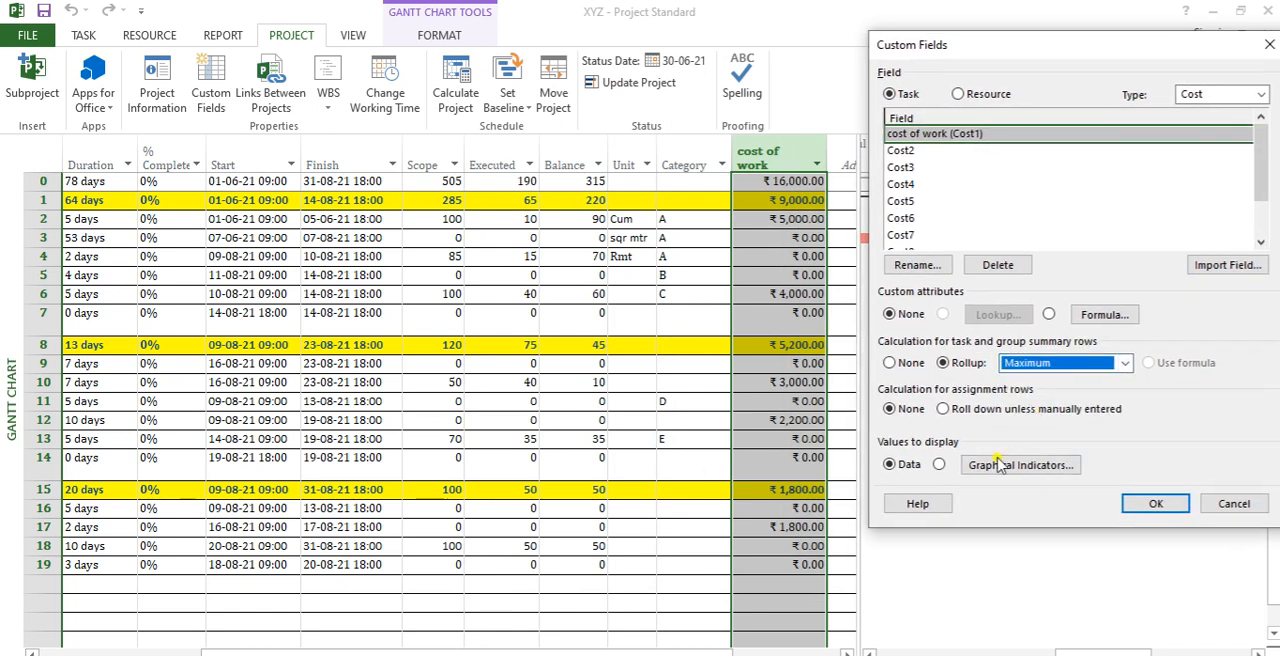
left_click(1145, 503)
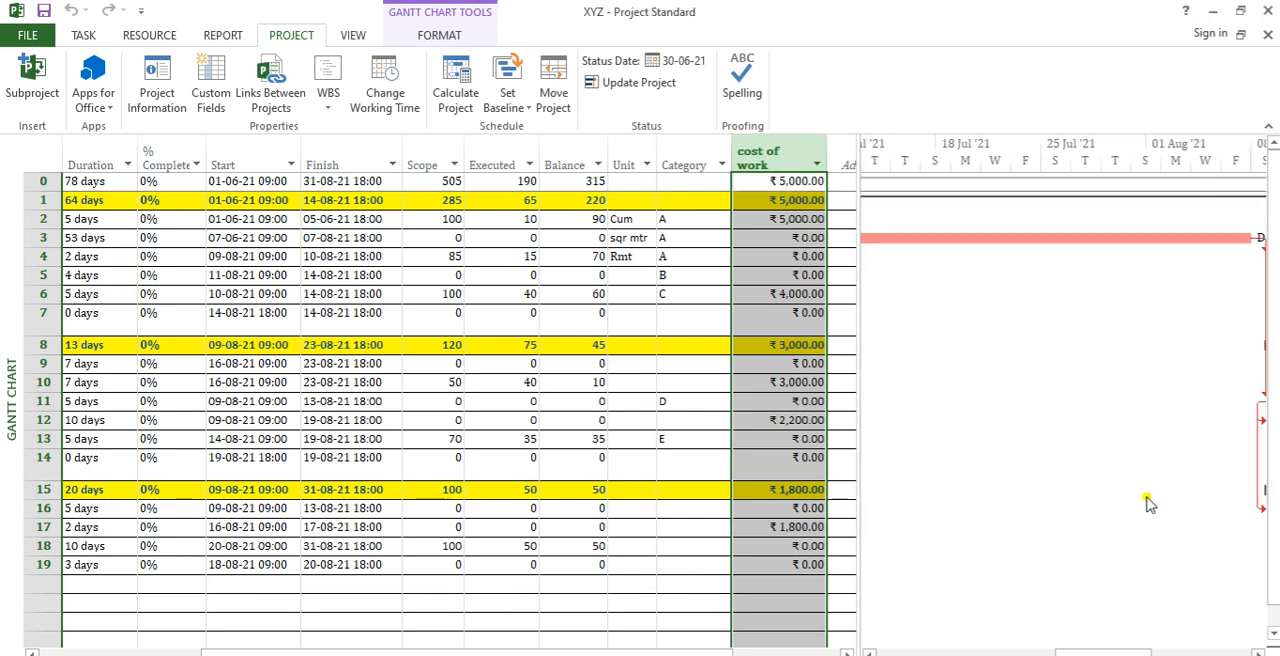
Step: Compare the cost of work in the project and phase summary rows with the values of their subtasks
left_click(808, 185)
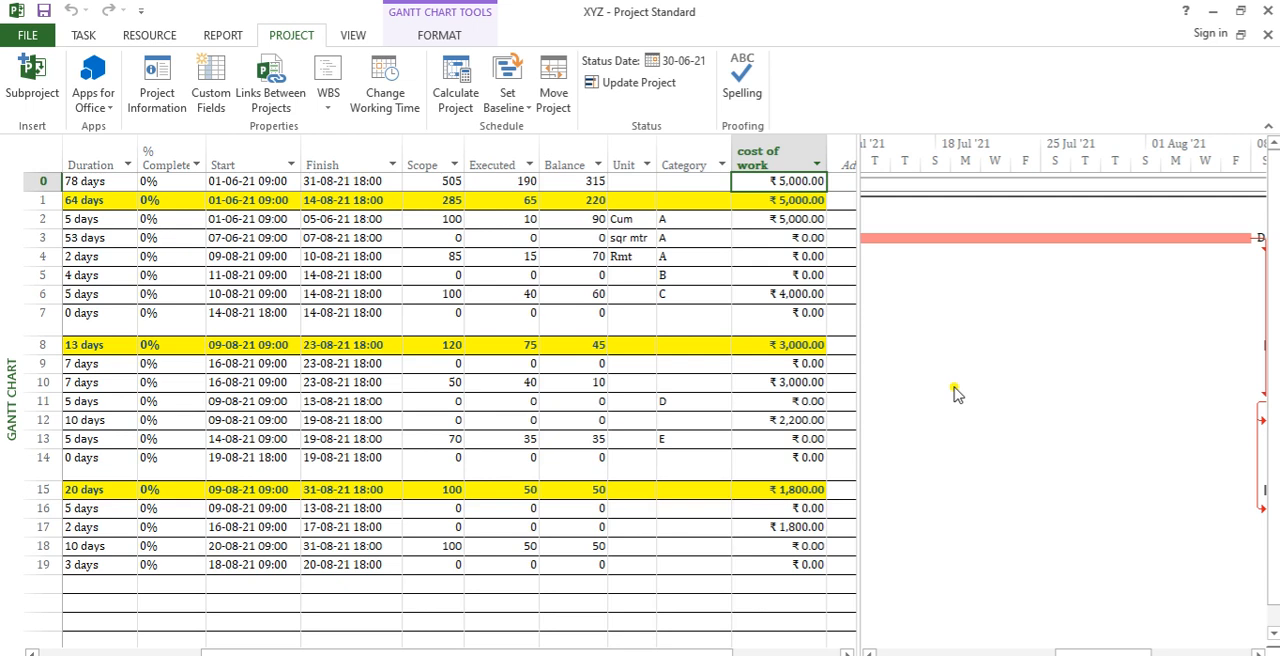
key("Down")
key("Down")
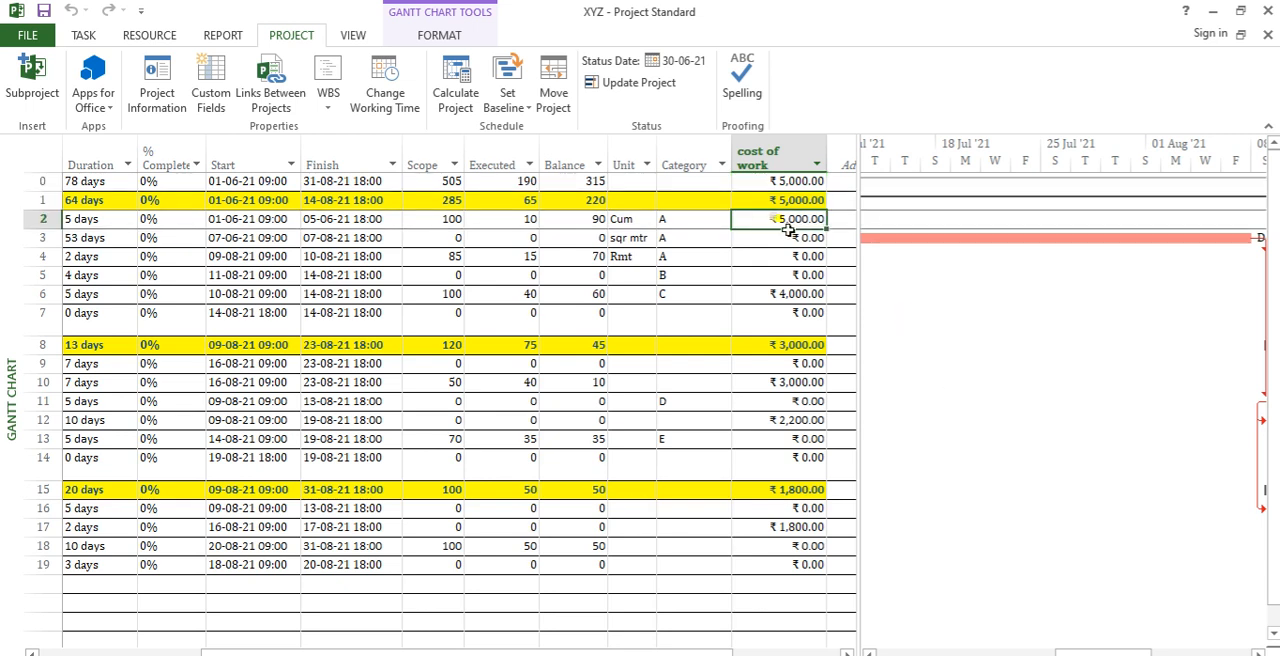
left_click_drag(785, 224, 760, 310)
left_click(805, 201)
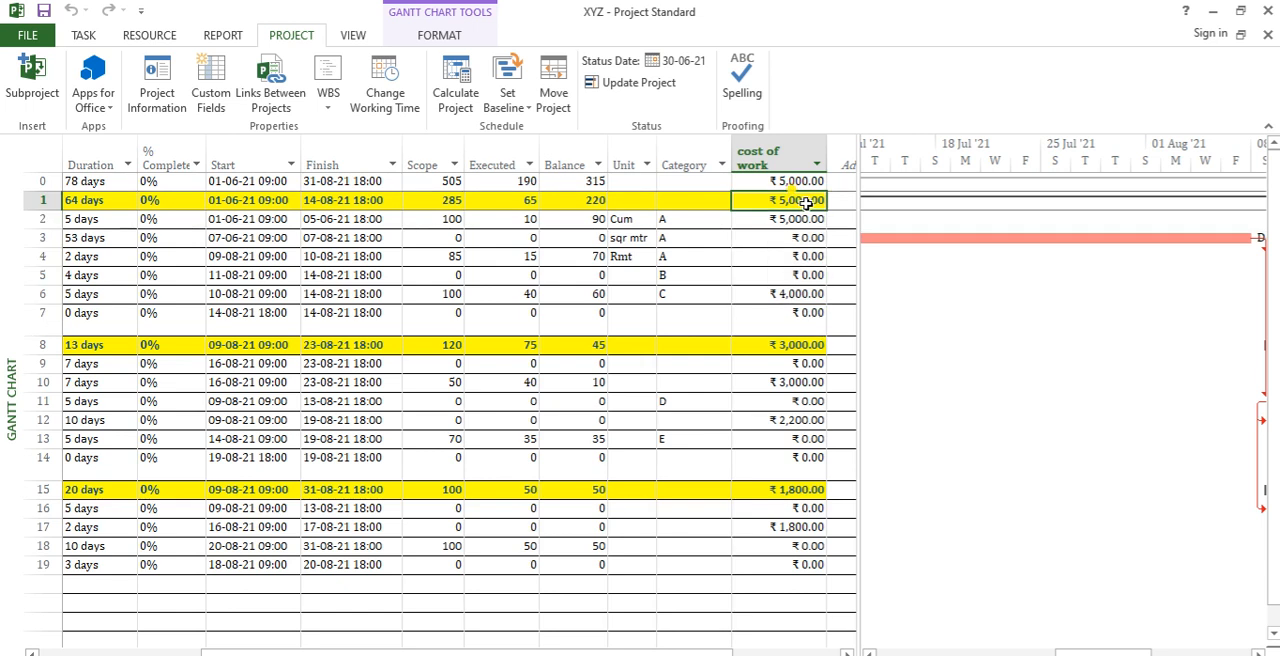
left_click_drag(767, 363, 783, 454)
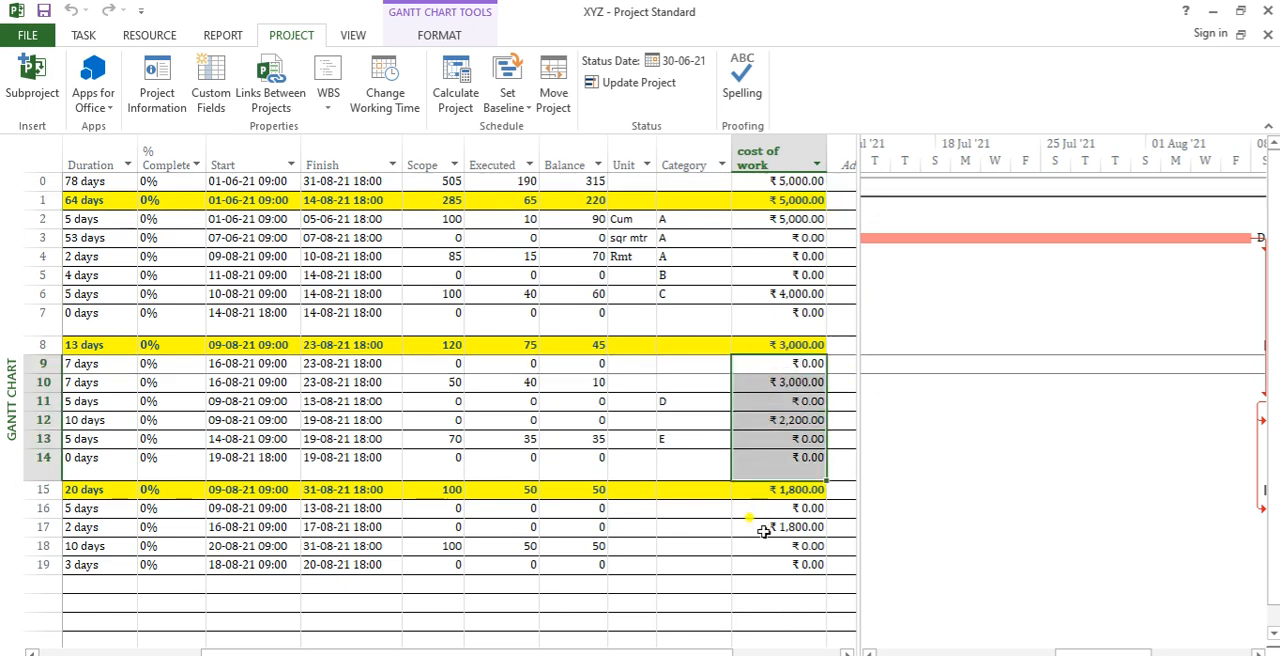
left_click_drag(776, 507, 775, 562)
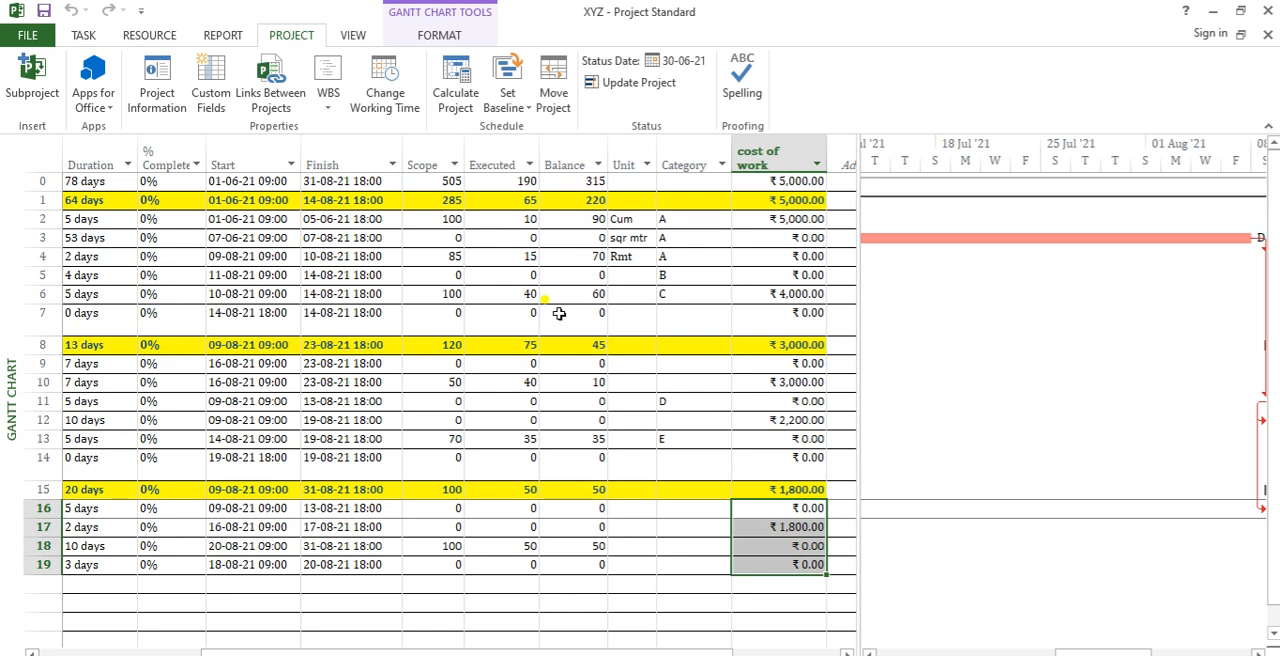
Step: Change the cost of work field's summary row rollup to Average and review the subtask costs in the first two phases
left_click(761, 157)
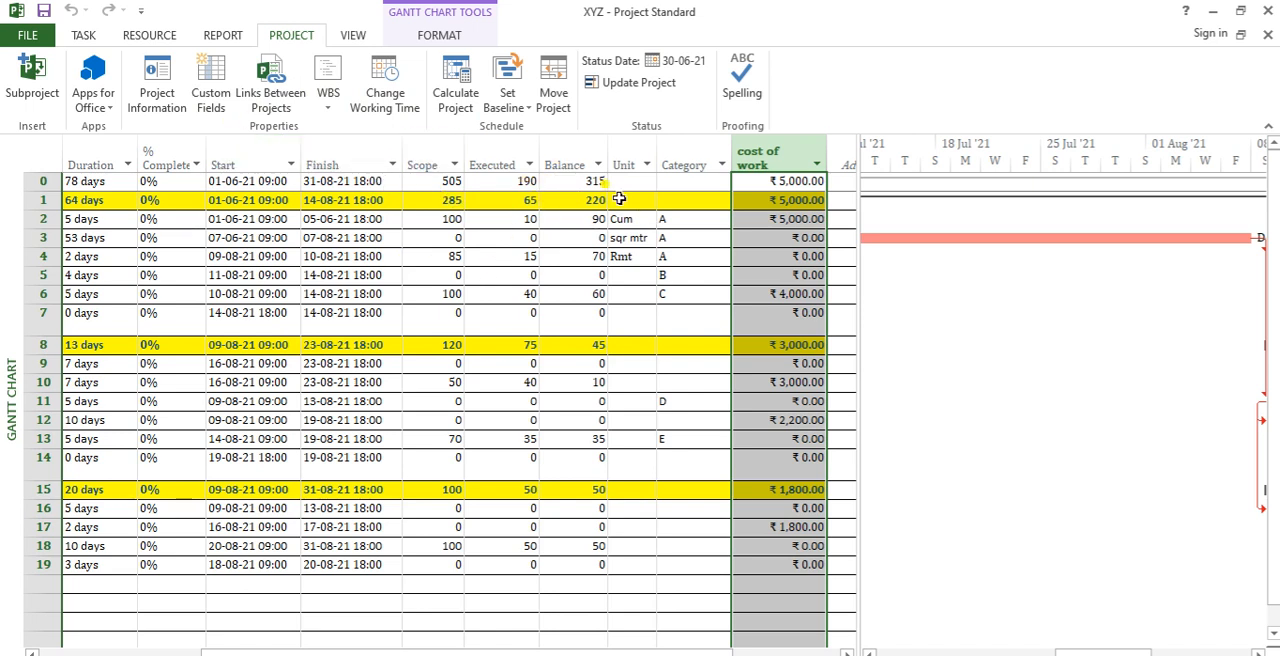
left_click(211, 95)
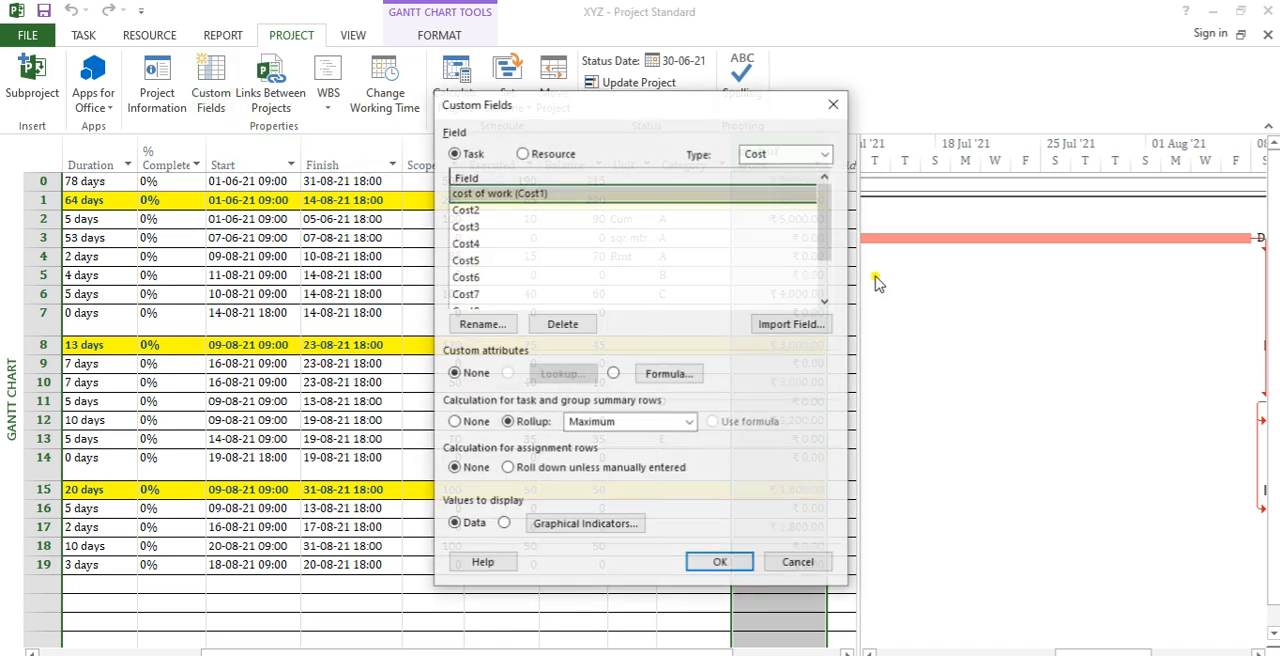
left_click(688, 431)
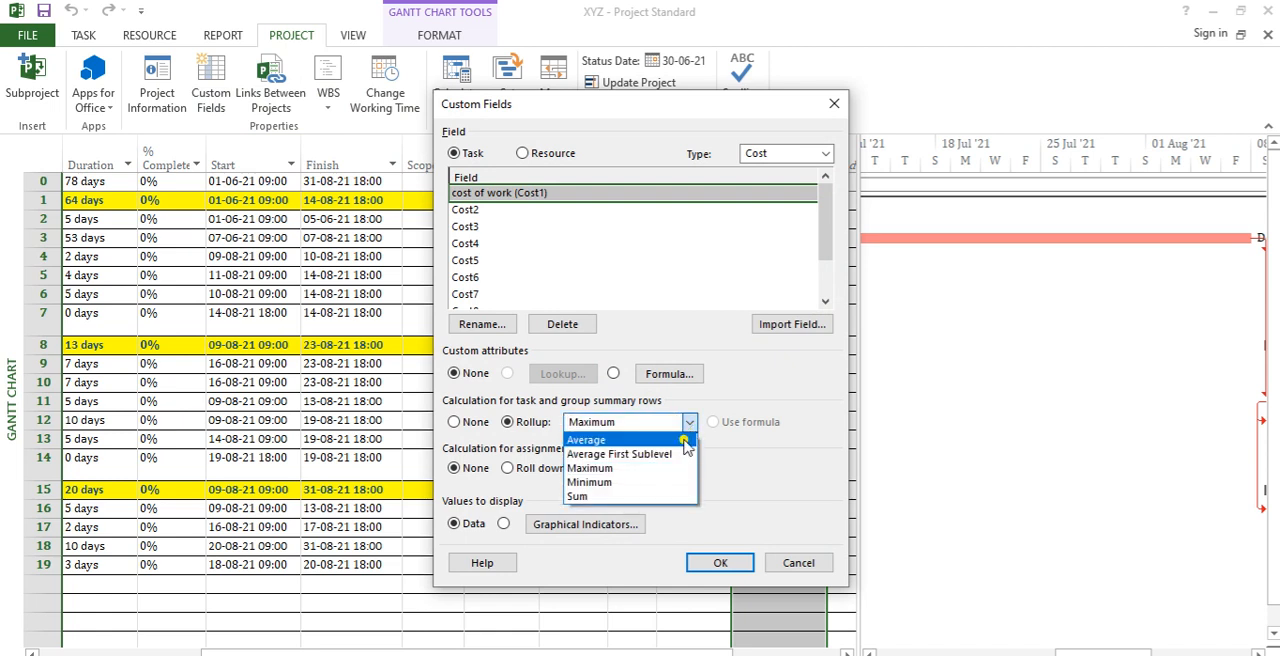
left_click(686, 441)
left_click(728, 563)
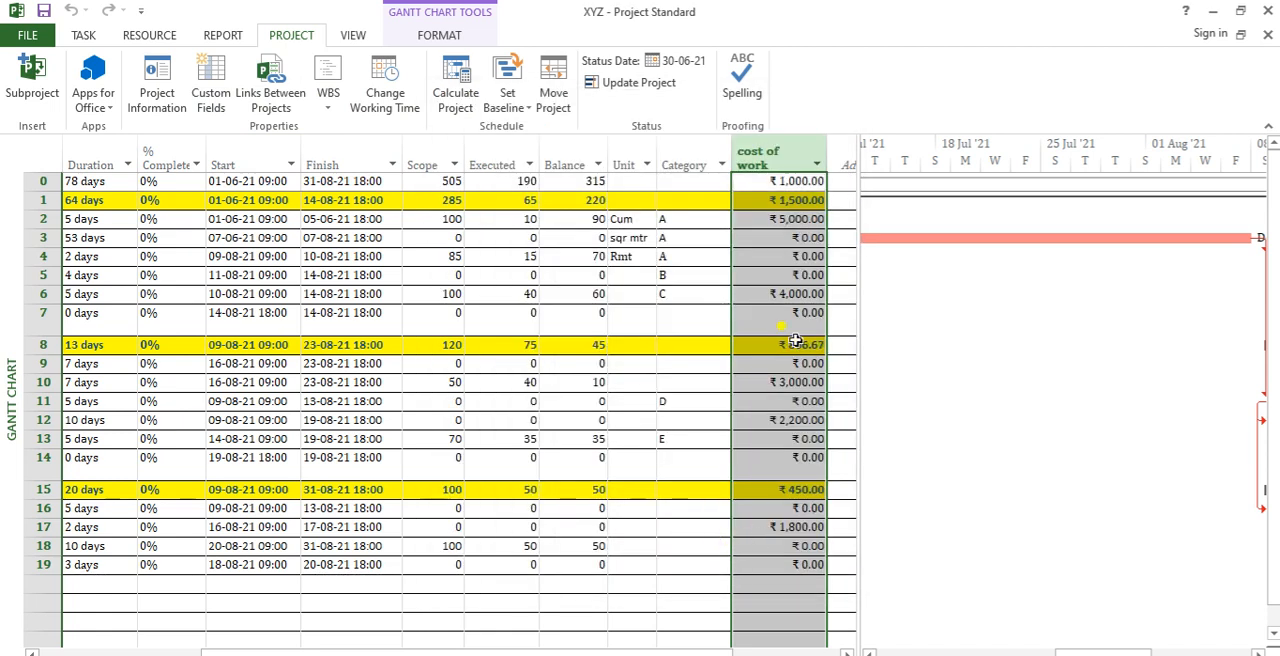
left_click_drag(798, 200, 808, 312)
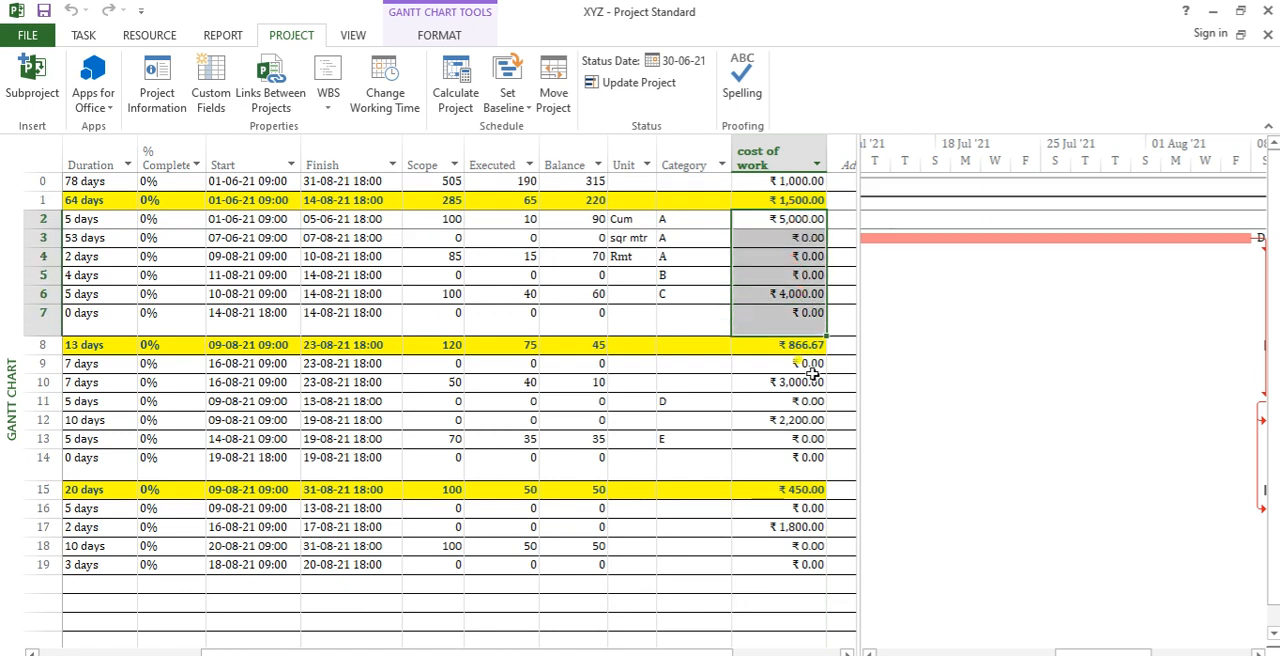
left_click(806, 366)
left_click_drag(806, 366, 806, 440)
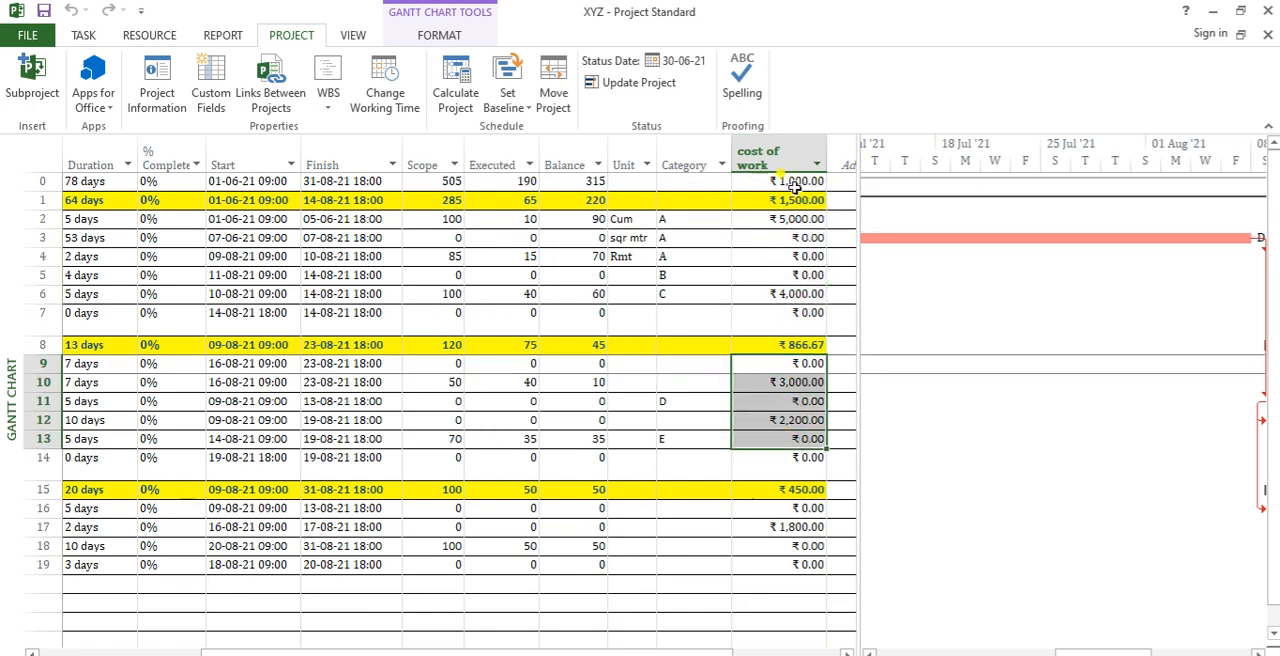
Step: Set the cost of work field's summary row rollup back to Sum
left_click(227, 105)
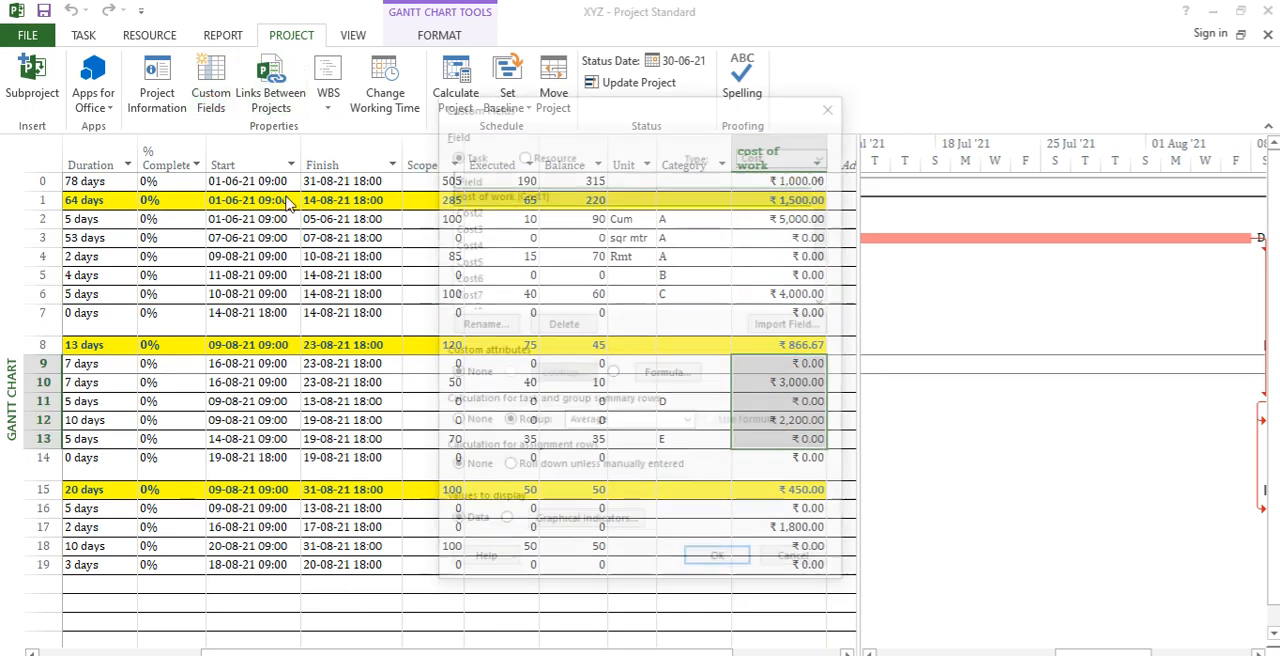
left_click(689, 421)
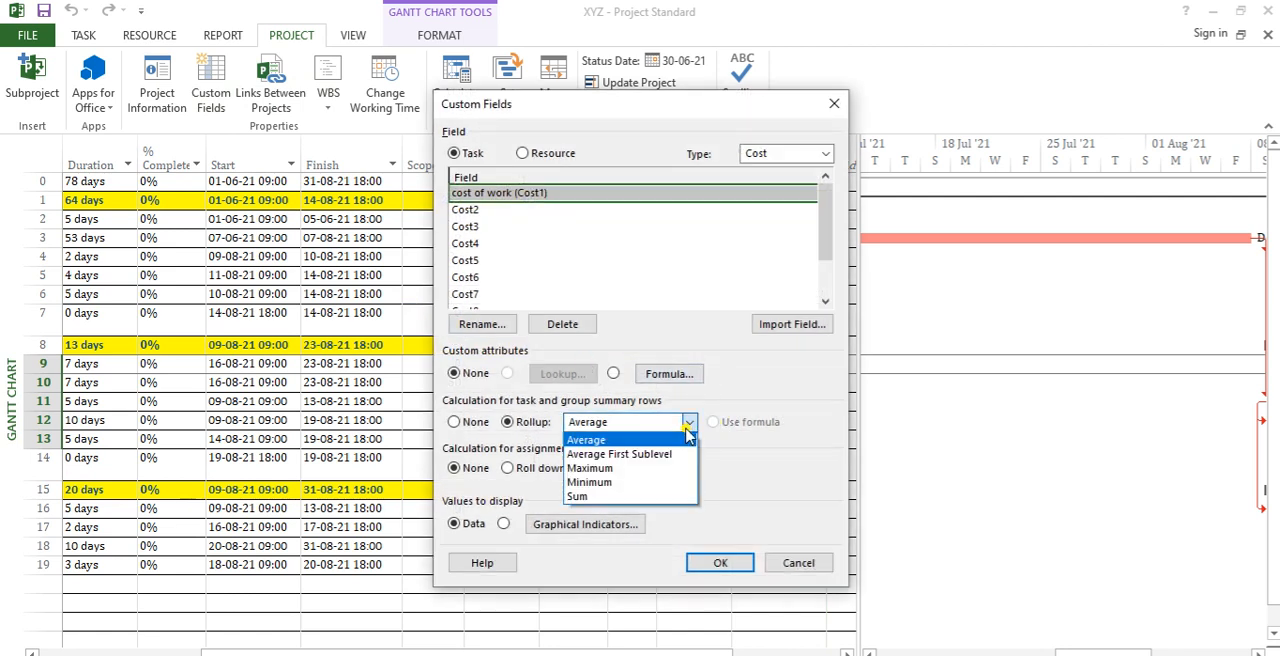
left_click(645, 497)
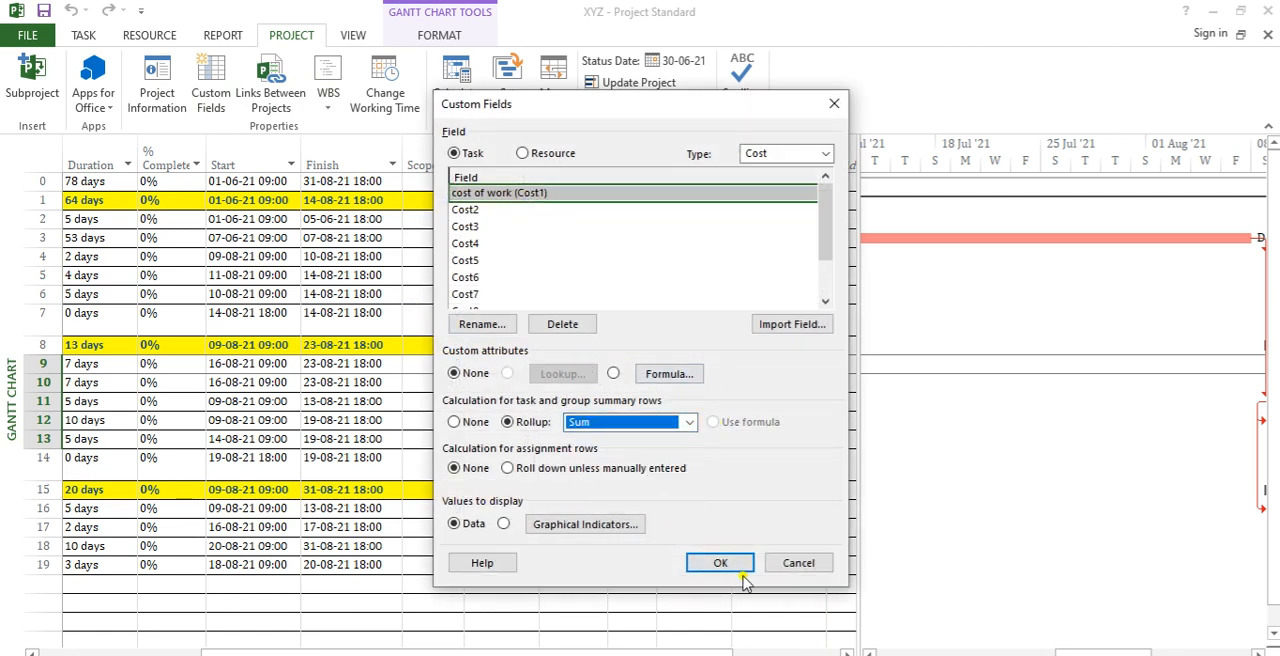
left_click(725, 563)
left_click(676, 422)
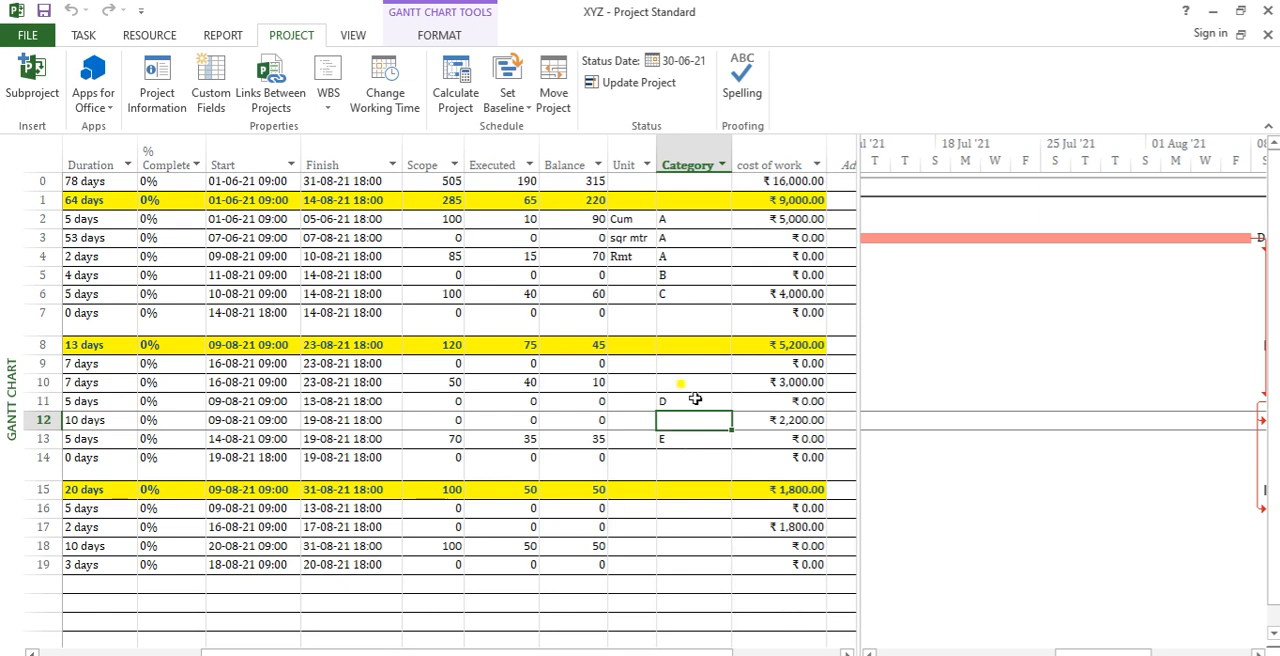
Step: Switch the cost of work field to graphical indicators and add a nonsummary row test for values that equal 5000
left_click(791, 158)
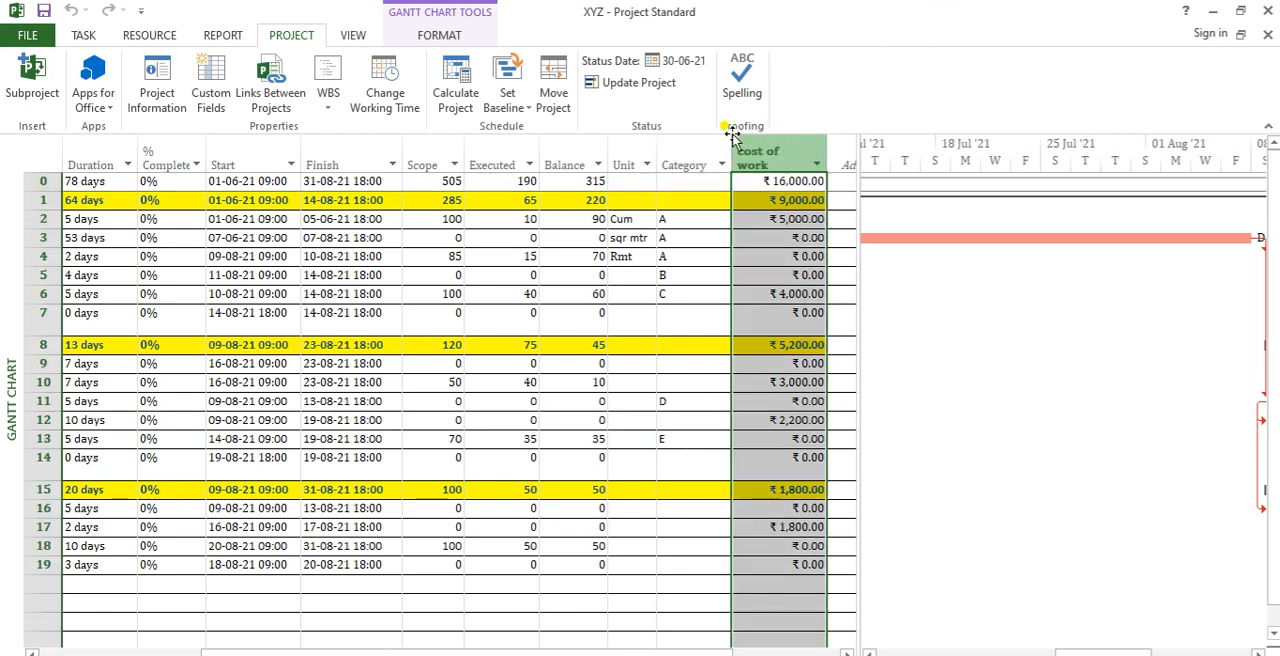
left_click(212, 100)
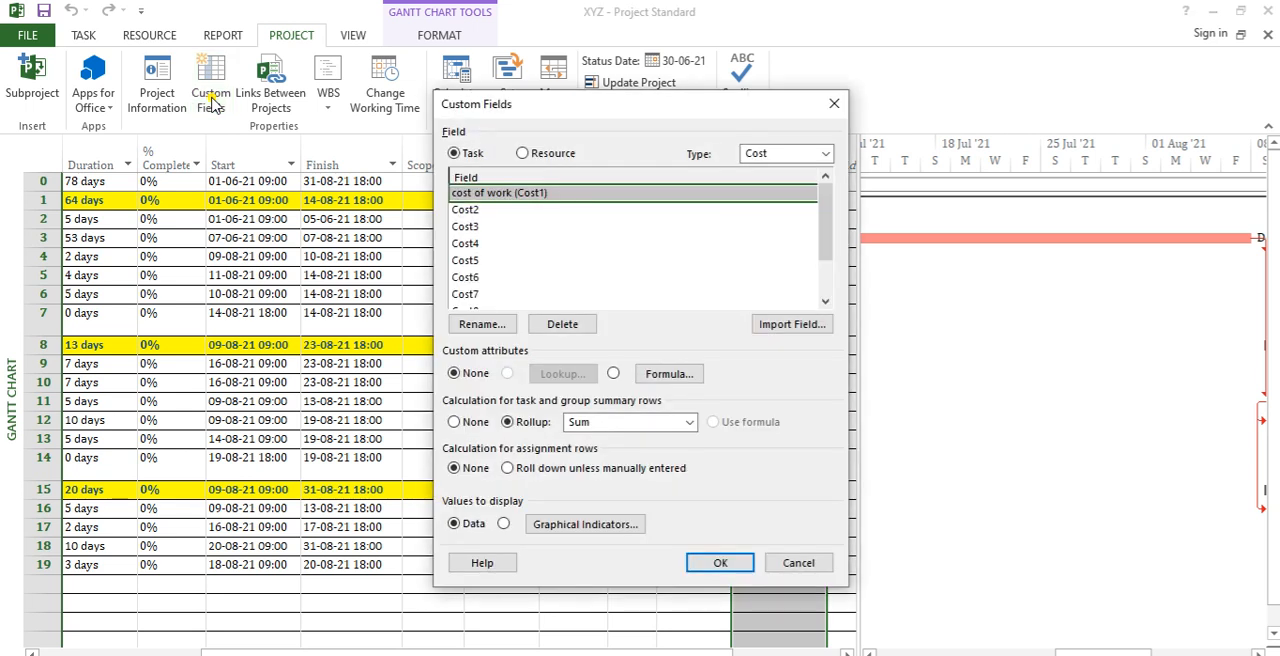
left_click(503, 524)
left_click(570, 531)
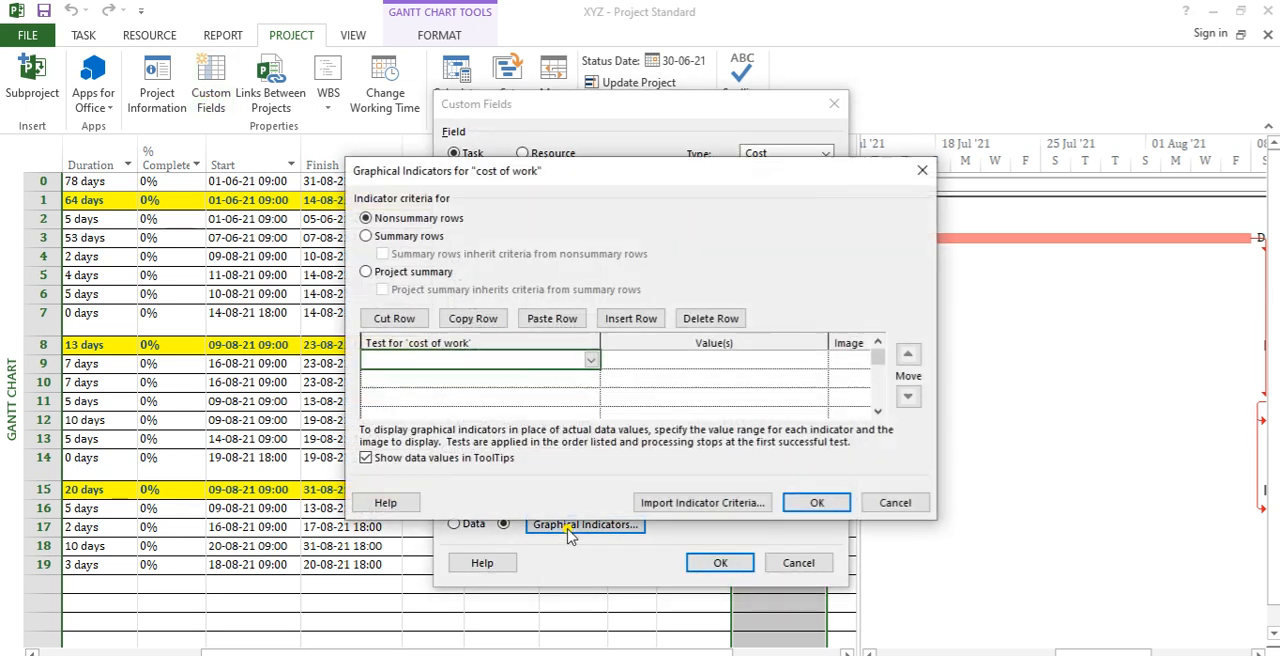
left_click(581, 359)
left_click(588, 362)
left_click(525, 380)
left_click(655, 357)
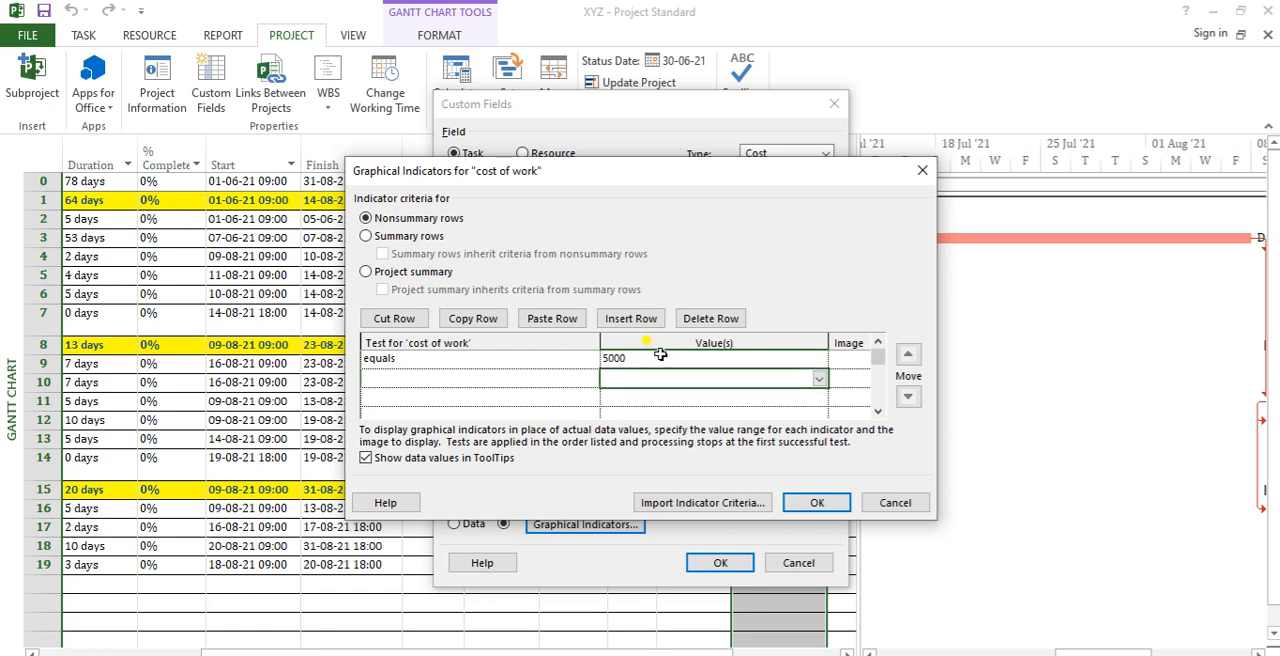
Step: Add "is greater than" and "is less than" as the second and third indicator tests for cost of work
key("shift+Tab")
left_click(593, 380)
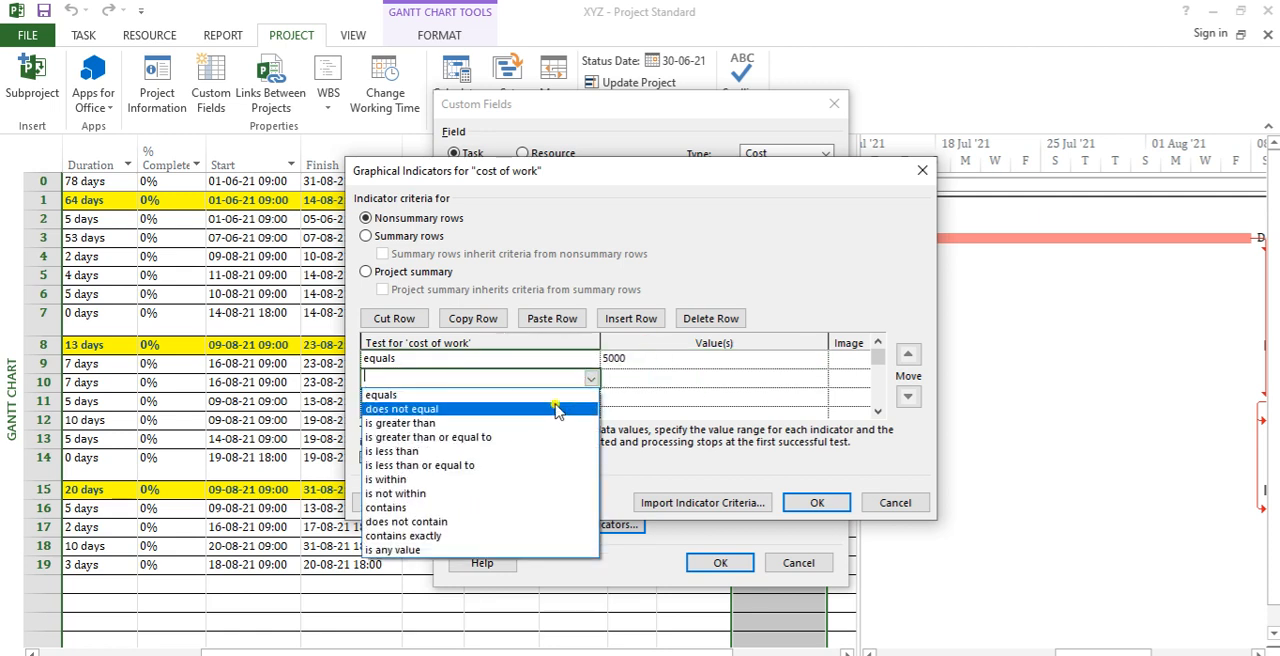
left_click(545, 424)
left_click(586, 401)
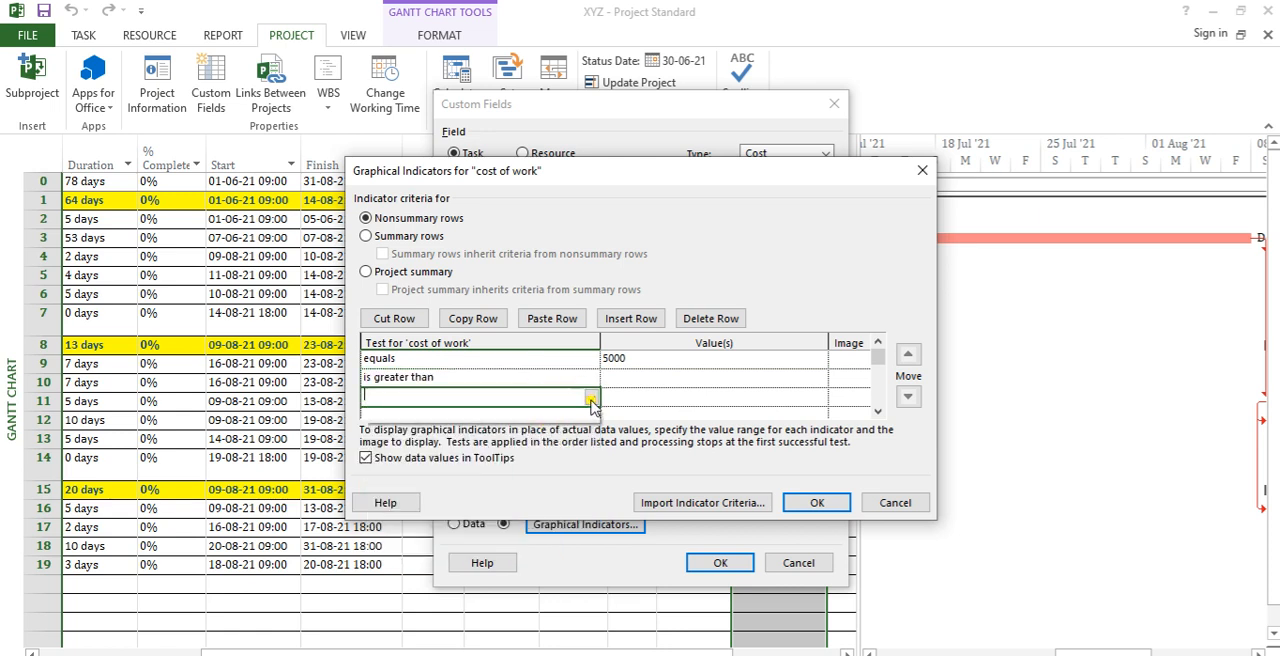
left_click(591, 398)
left_click(527, 470)
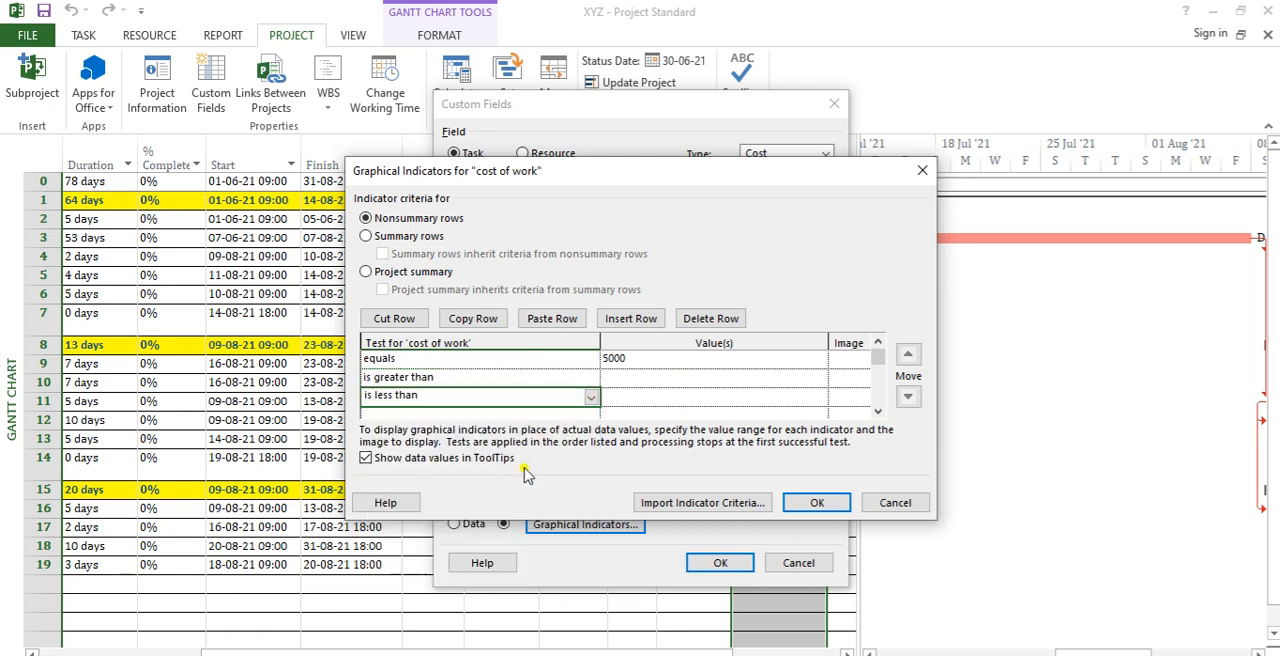
Step: Enter 5000 as the comparison value for the "is greater than" and "is less than" indicator tests
left_click(630, 378)
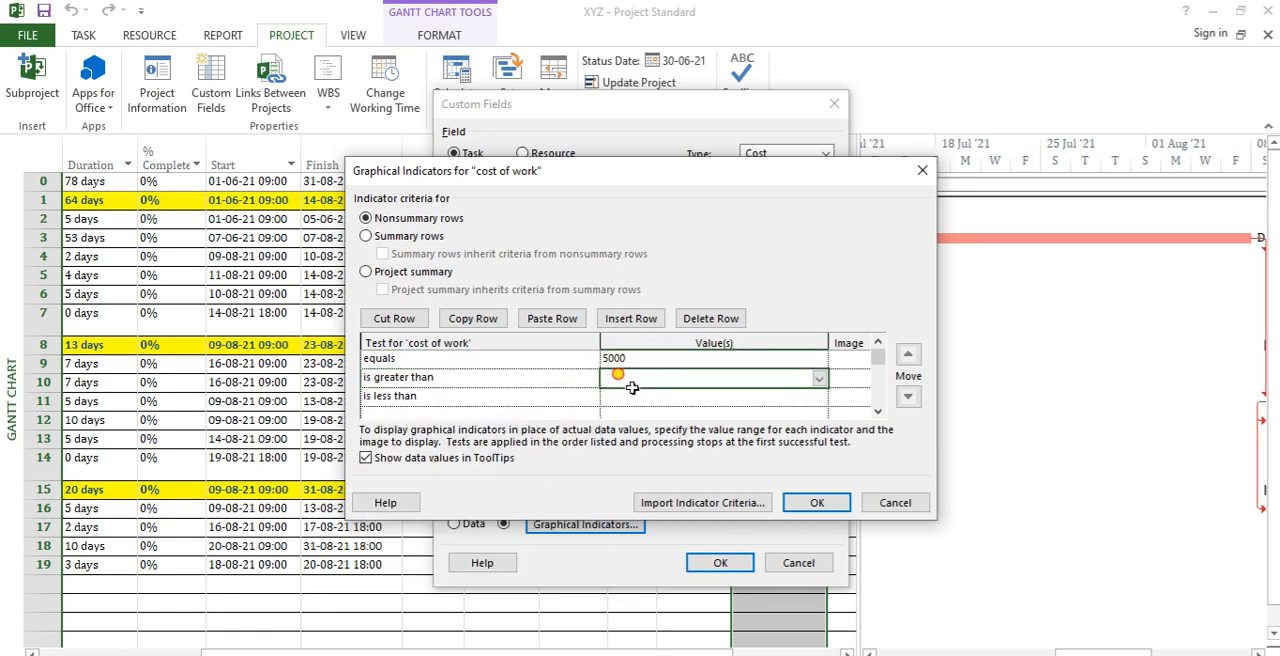
left_click(818, 380)
left_click(842, 376)
key("Return")
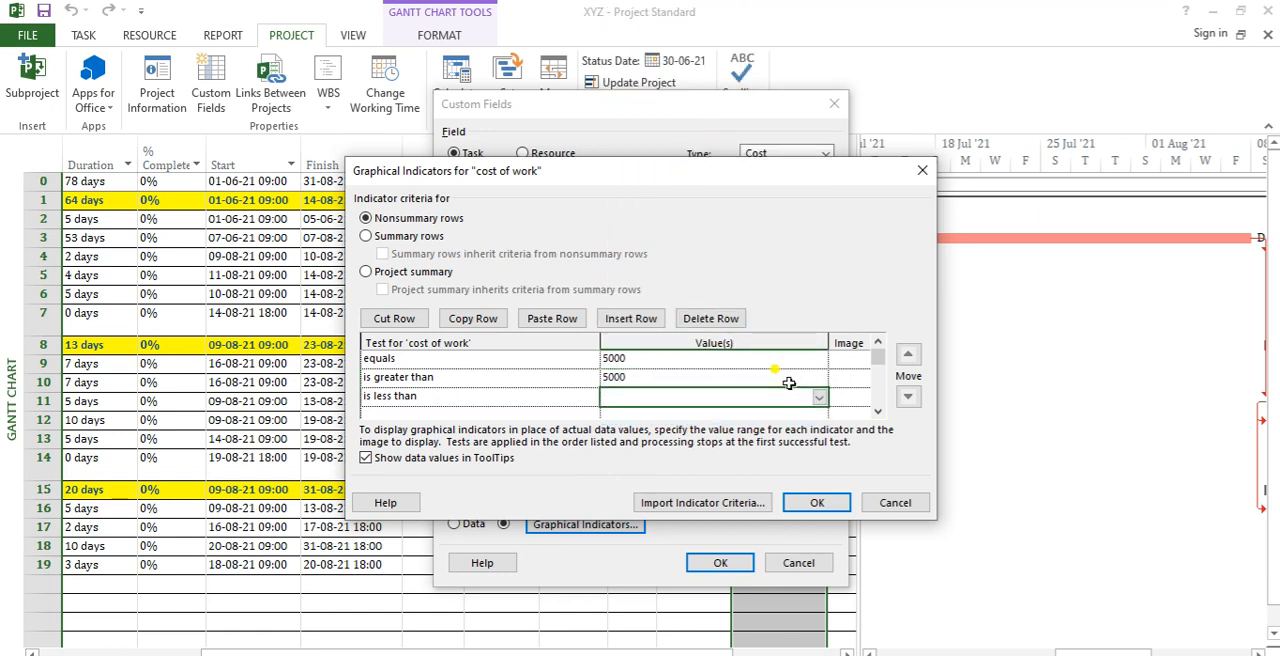
key("Return")
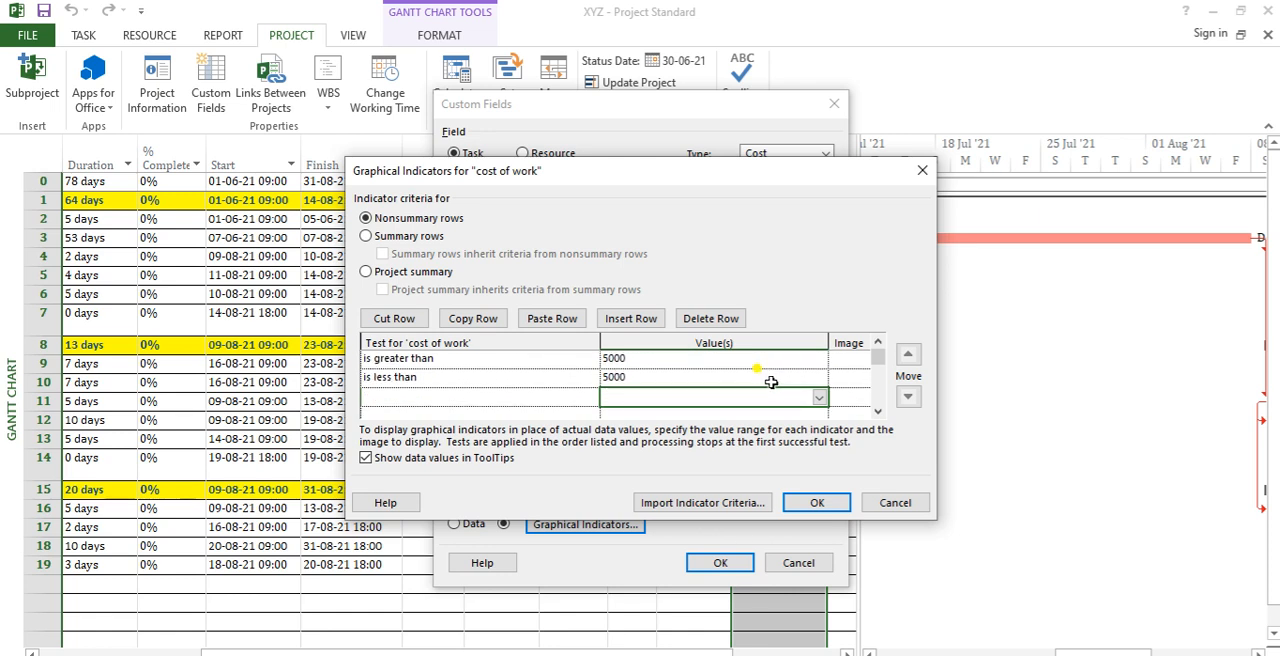
left_click(460, 362)
left_click(463, 374)
left_click(877, 343)
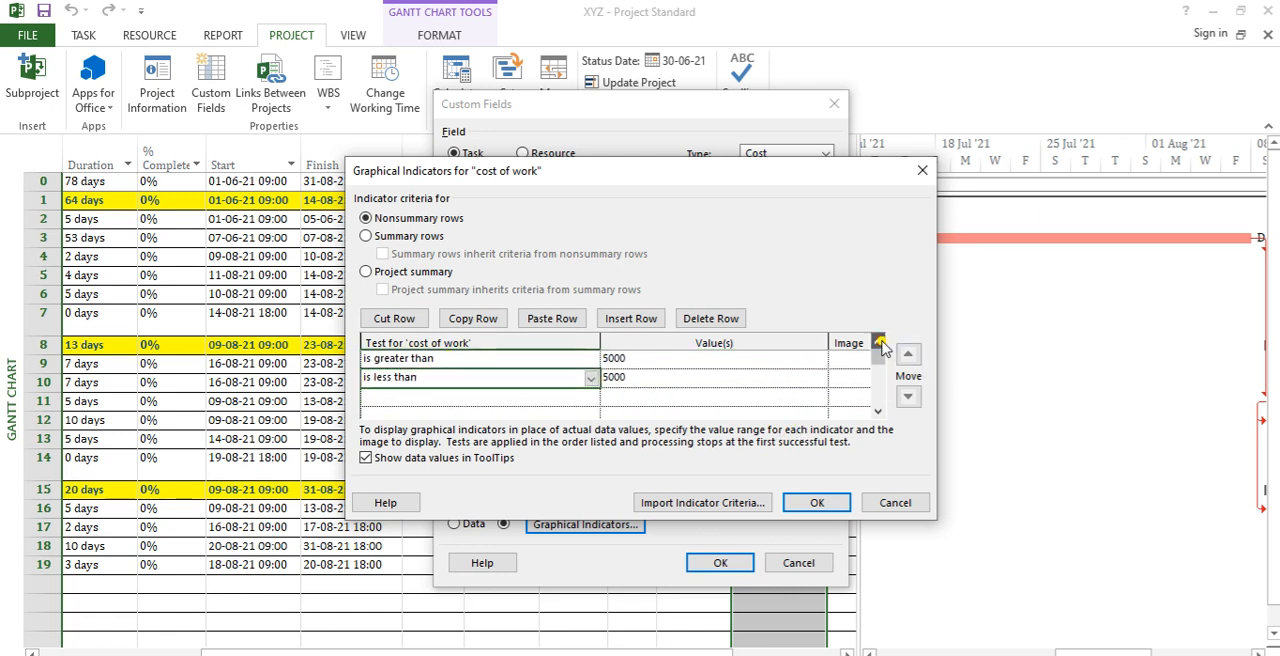
Step: Assign the blue neutral face image to the "equals" 5000 test
left_click(499, 361)
left_click(852, 358)
left_click(864, 358)
scroll(845, 397, "down", 10)
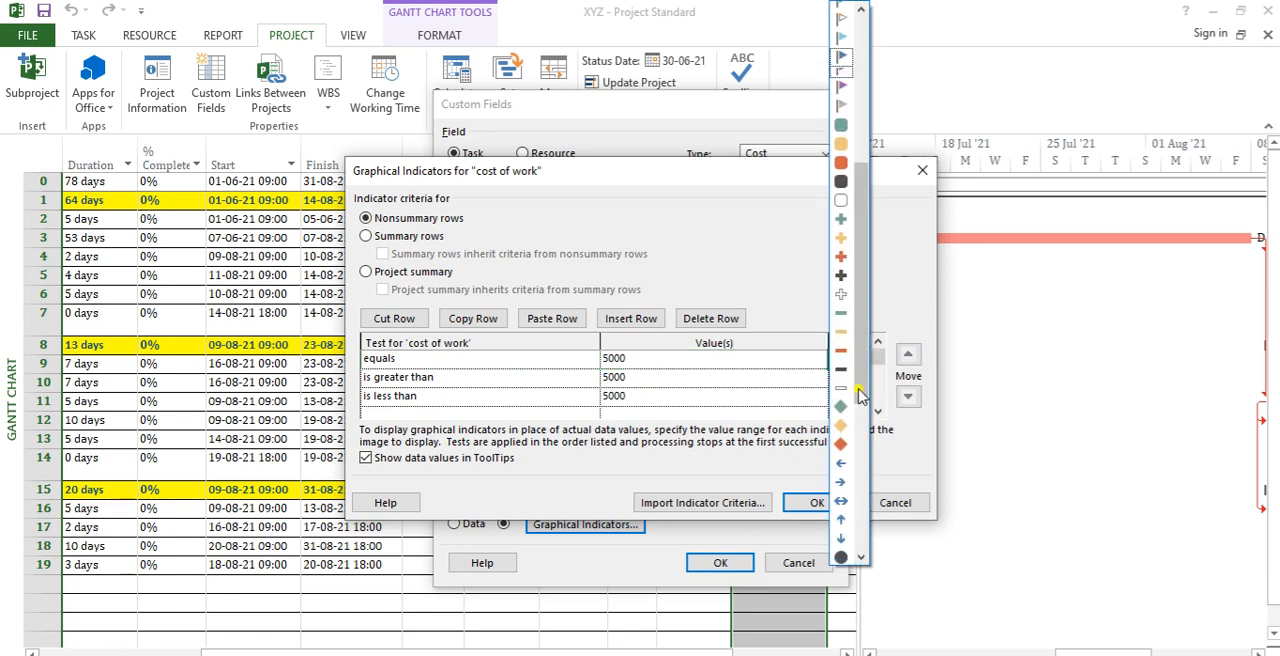
scroll(852, 470, "down", 3)
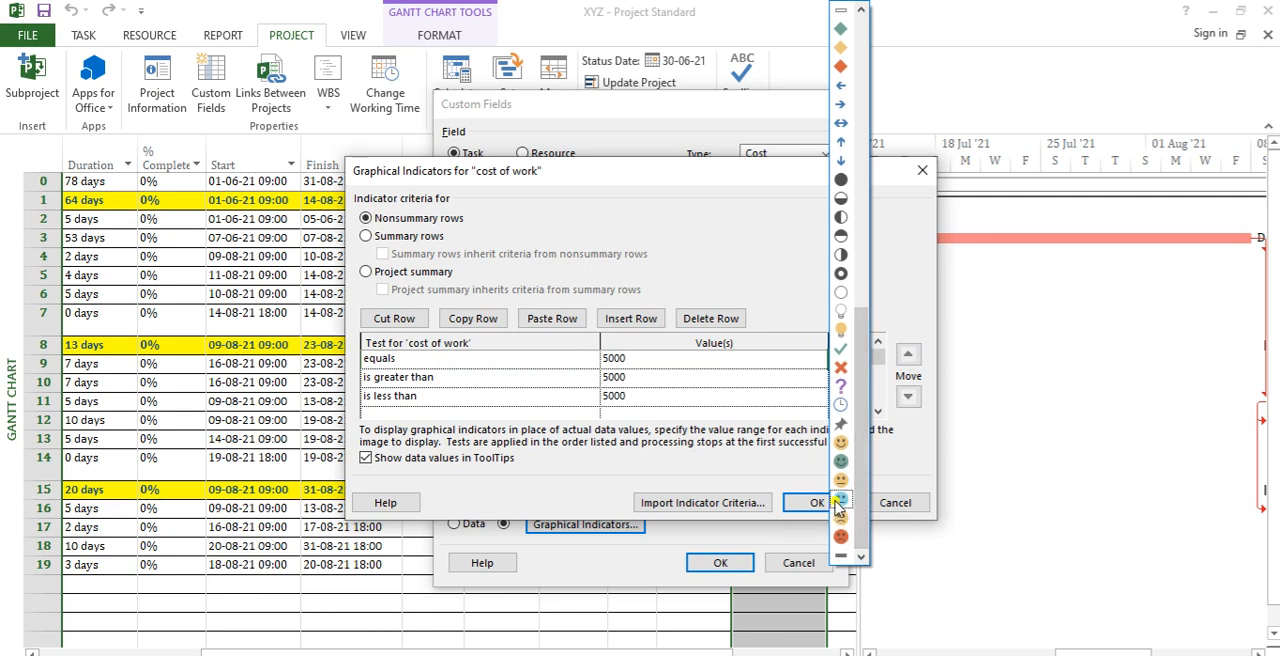
left_click(842, 500)
Step: Assign the red sad face to the "is greater than" test and the yellow happy face to the "is less than" test
left_click(850, 378)
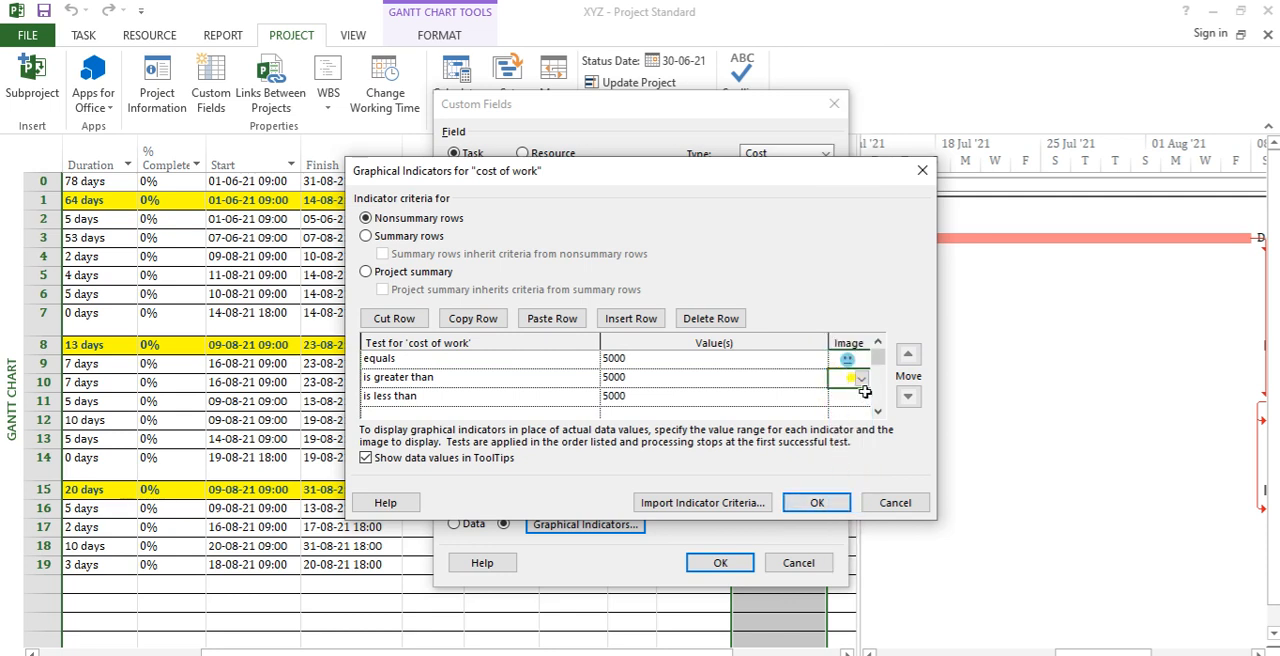
left_click(862, 381)
scroll(855, 520, "down", 5)
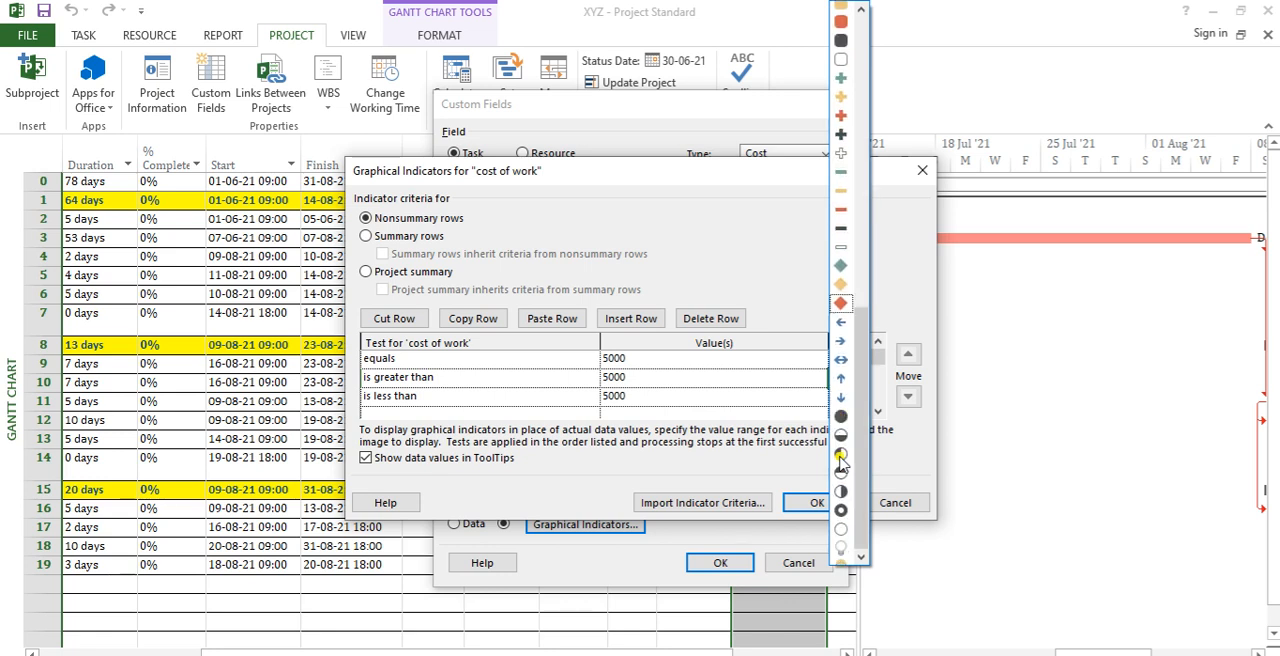
left_click(842, 536)
left_click(860, 400)
left_click(862, 400)
scroll(850, 460, "down", 5)
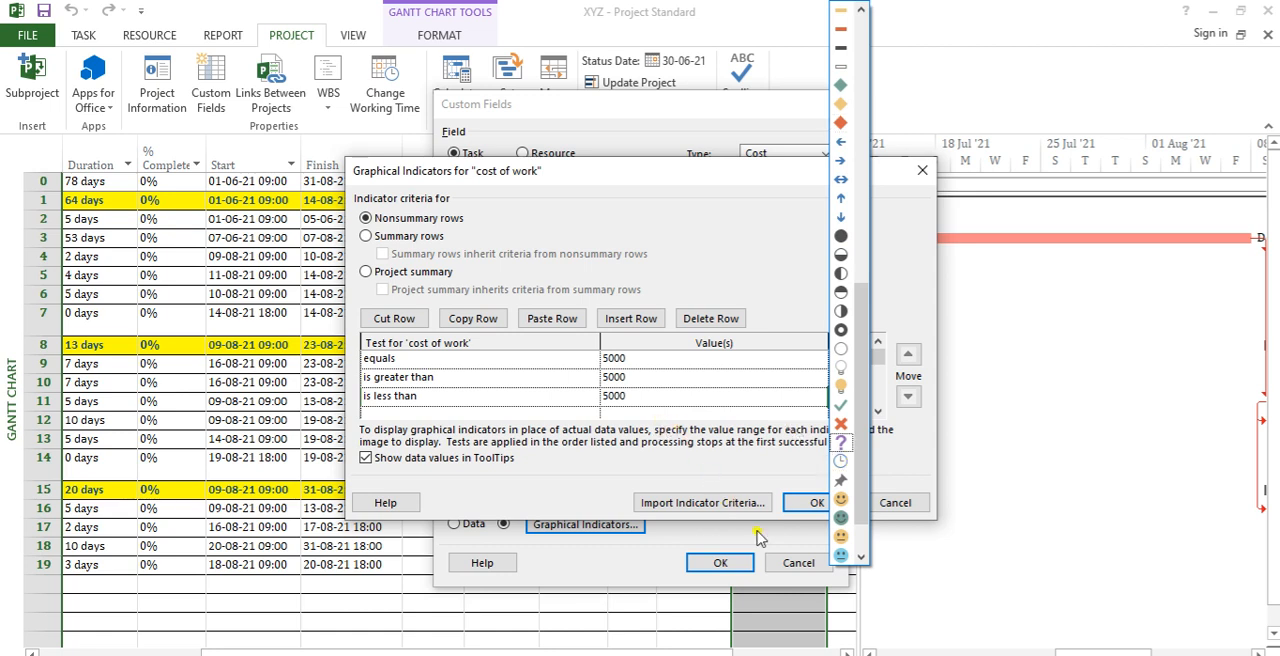
left_click(841, 498)
Step: Apply the graphical indicators to the cost of work field and check the icons on the first phase's subtasks
left_click(680, 392)
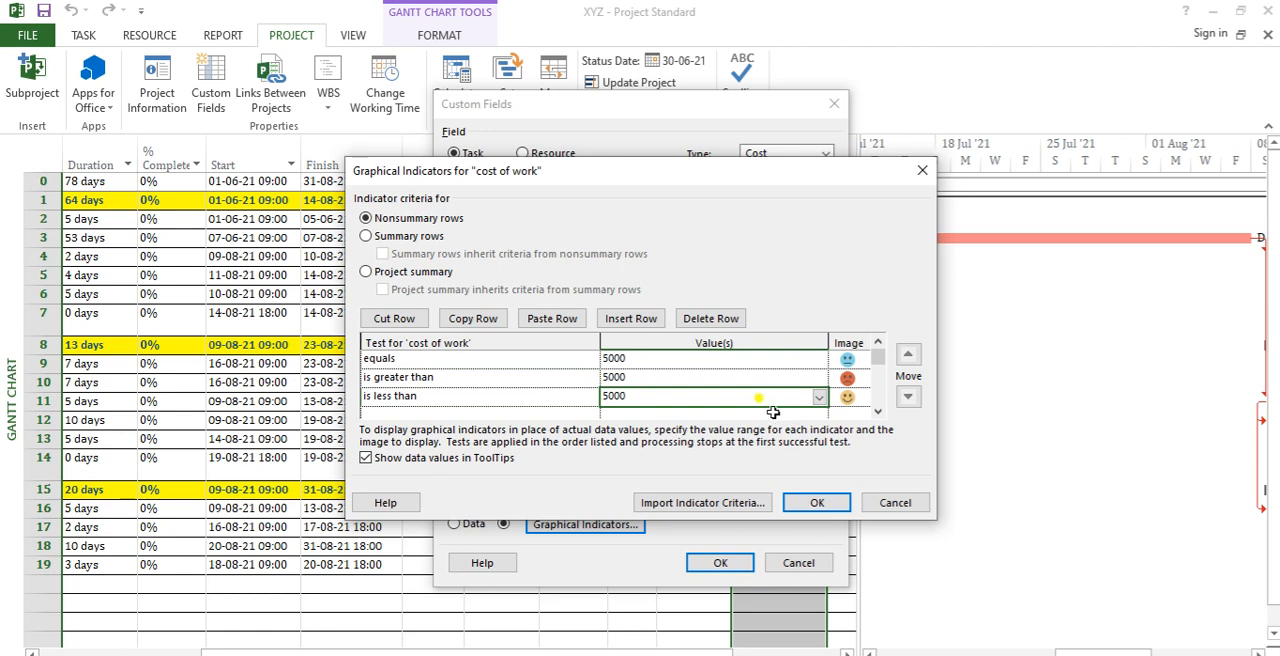
left_click(816, 502)
left_click_drag(759, 112, 1162, 65)
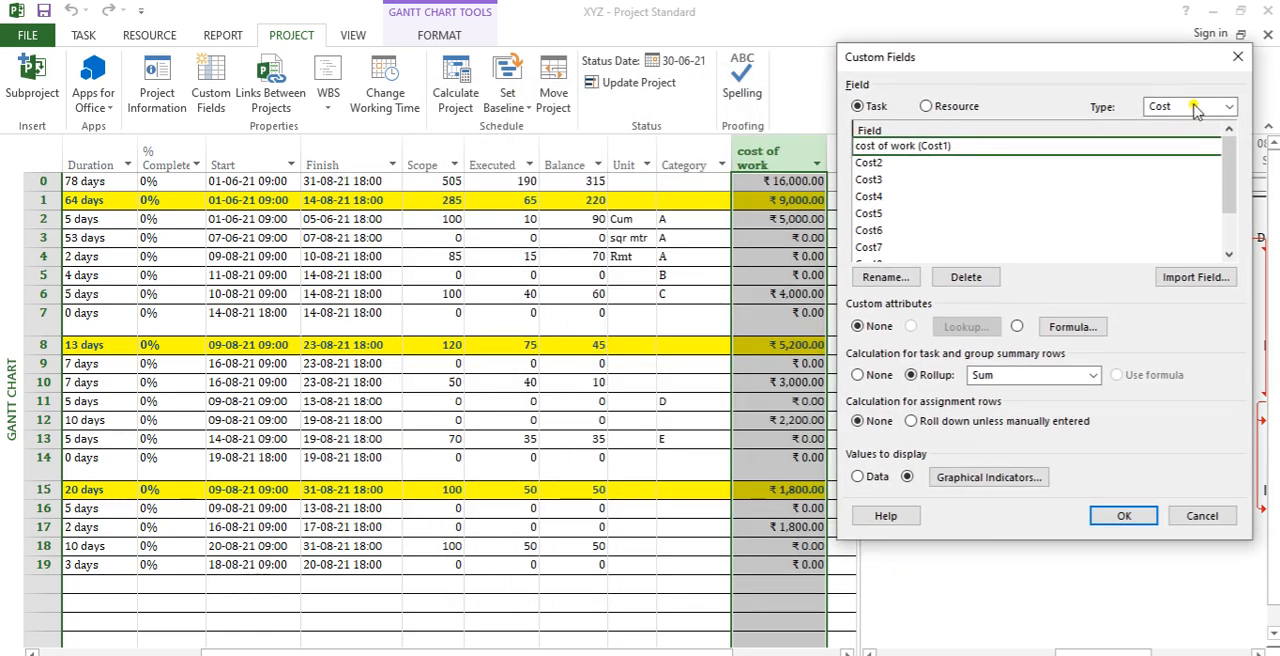
left_click(1108, 522)
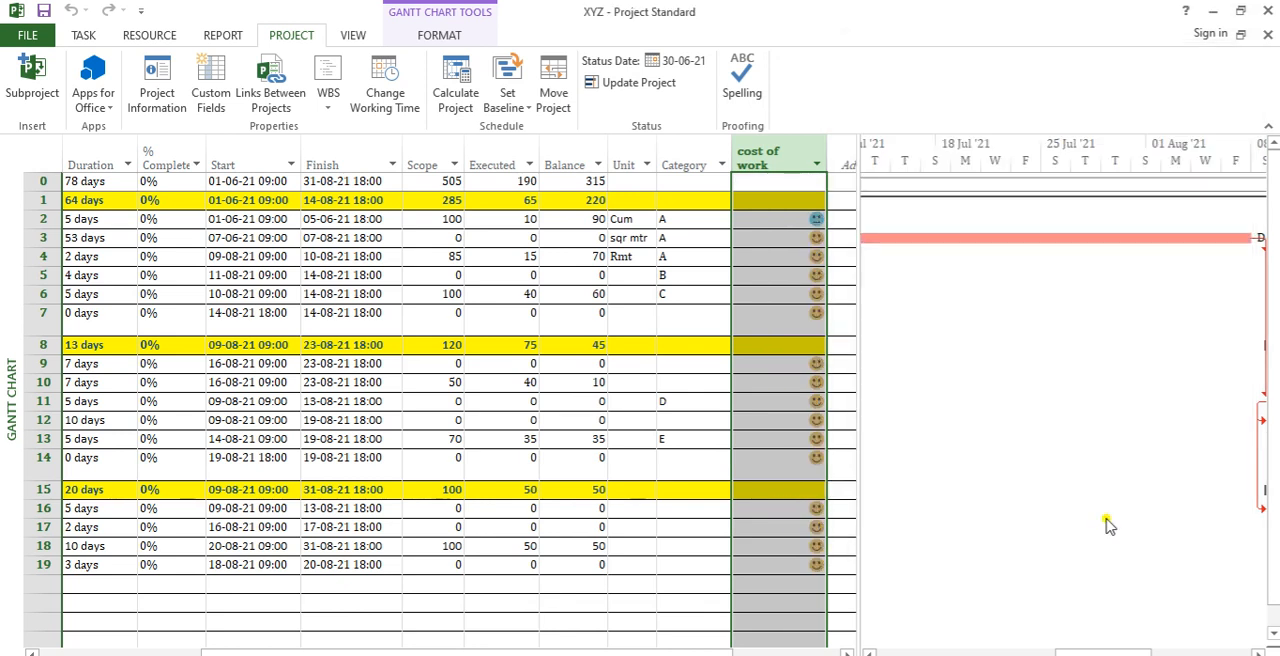
left_click_drag(789, 226, 787, 270)
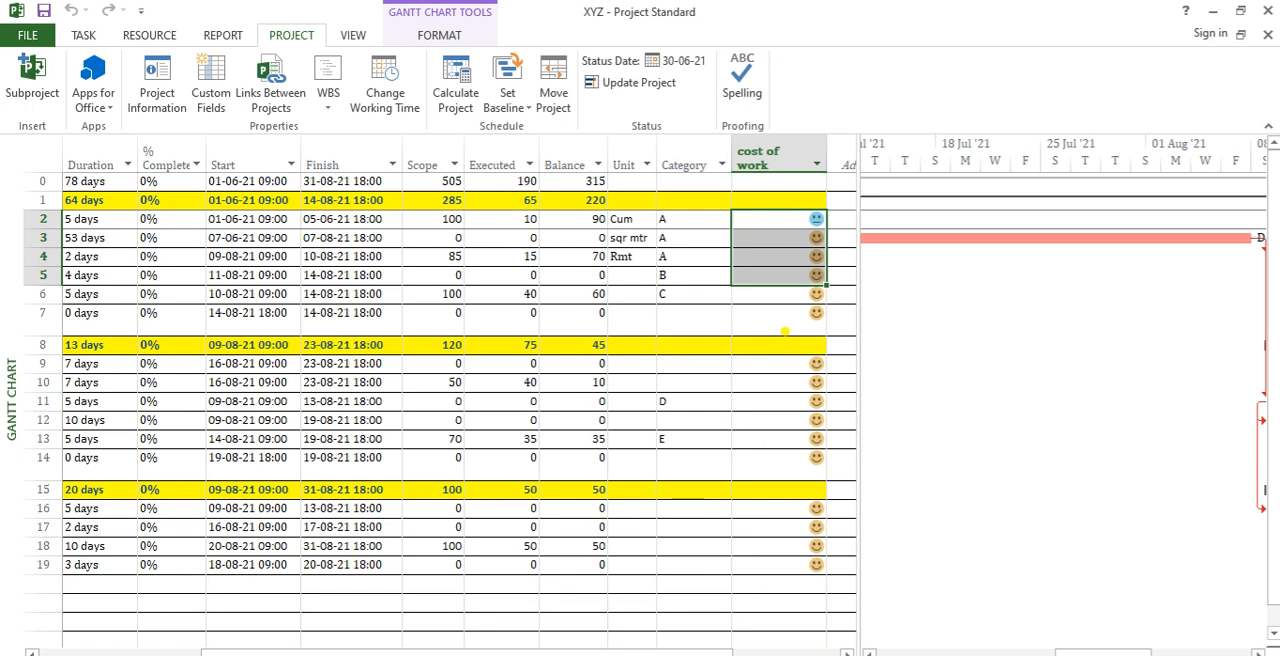
left_click(800, 236)
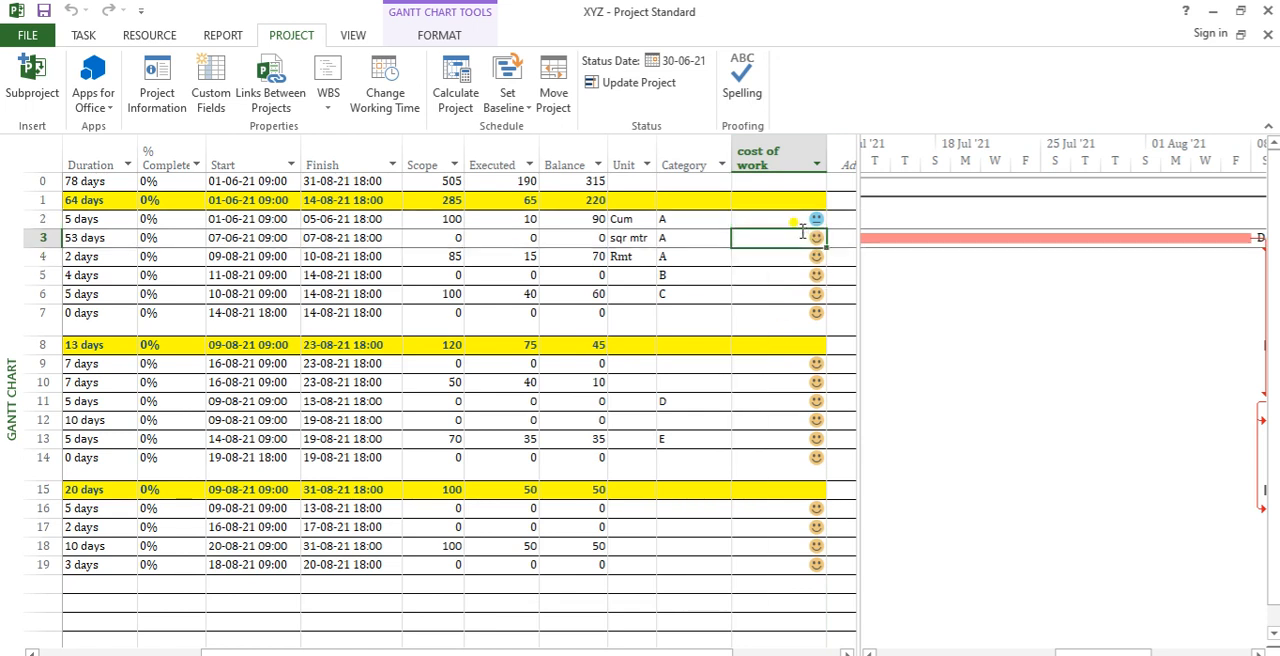
left_click(796, 220)
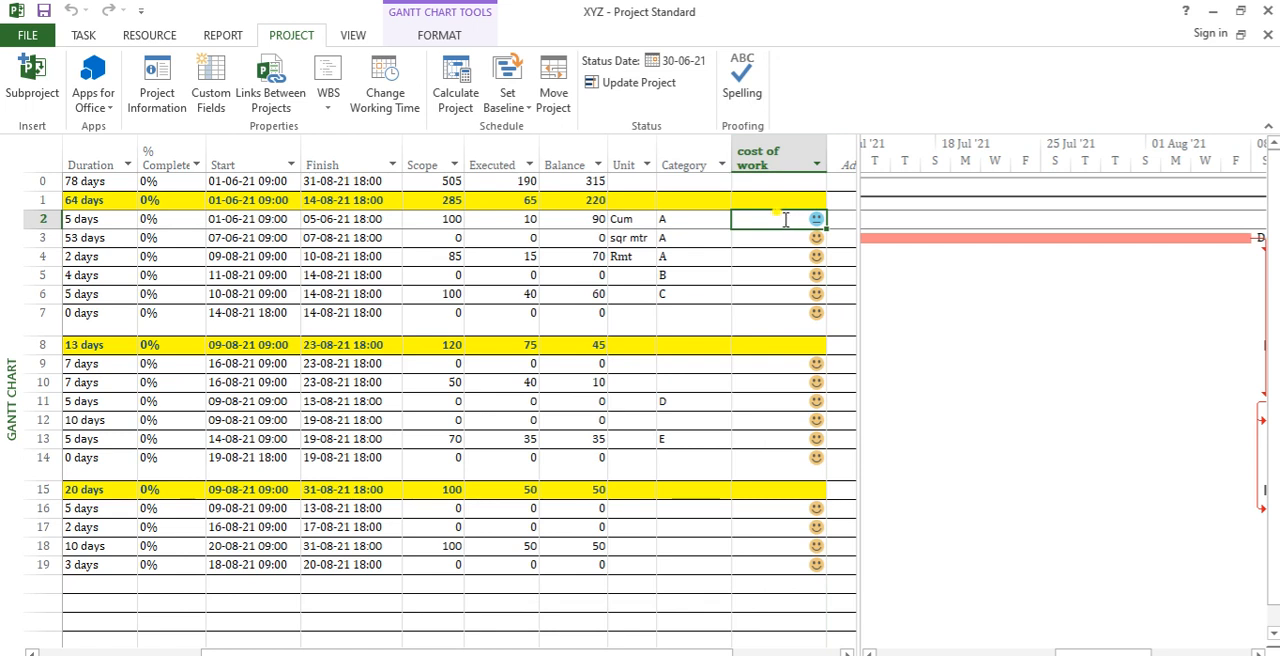
Step: Enter cost of work values of 8000 for task 5, 65000 for task 11 and 5000 for task 18, and review the icons
left_click(785, 276)
type("8000")
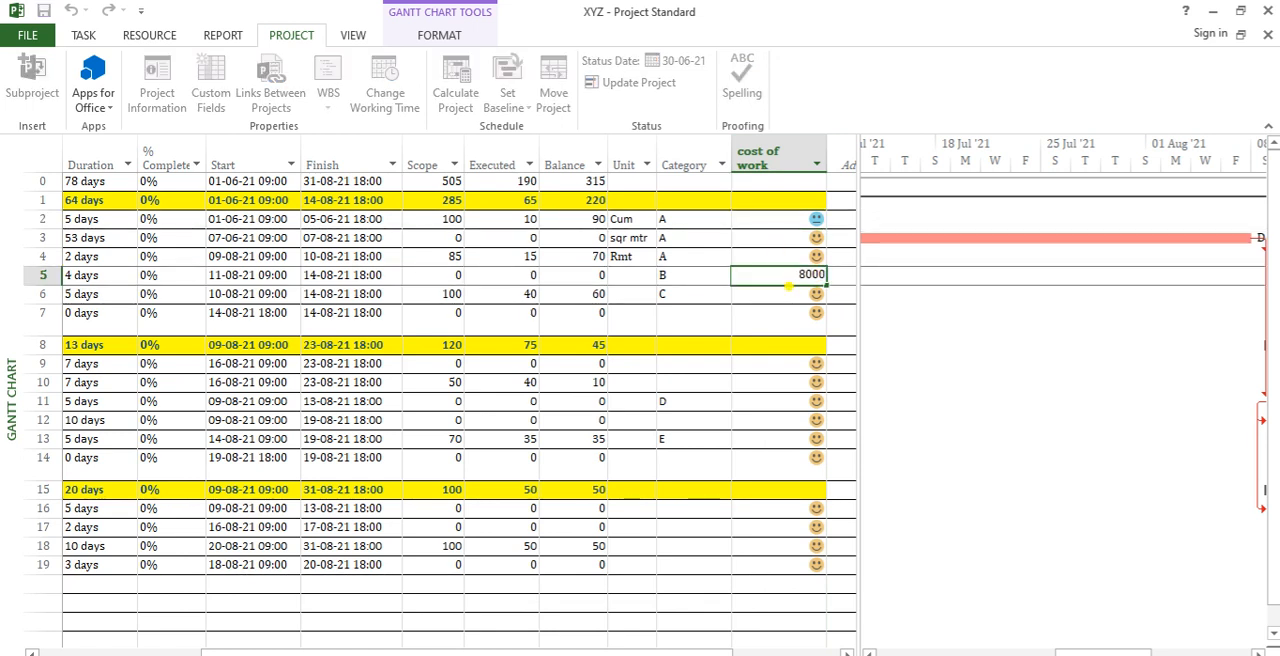
key("Return")
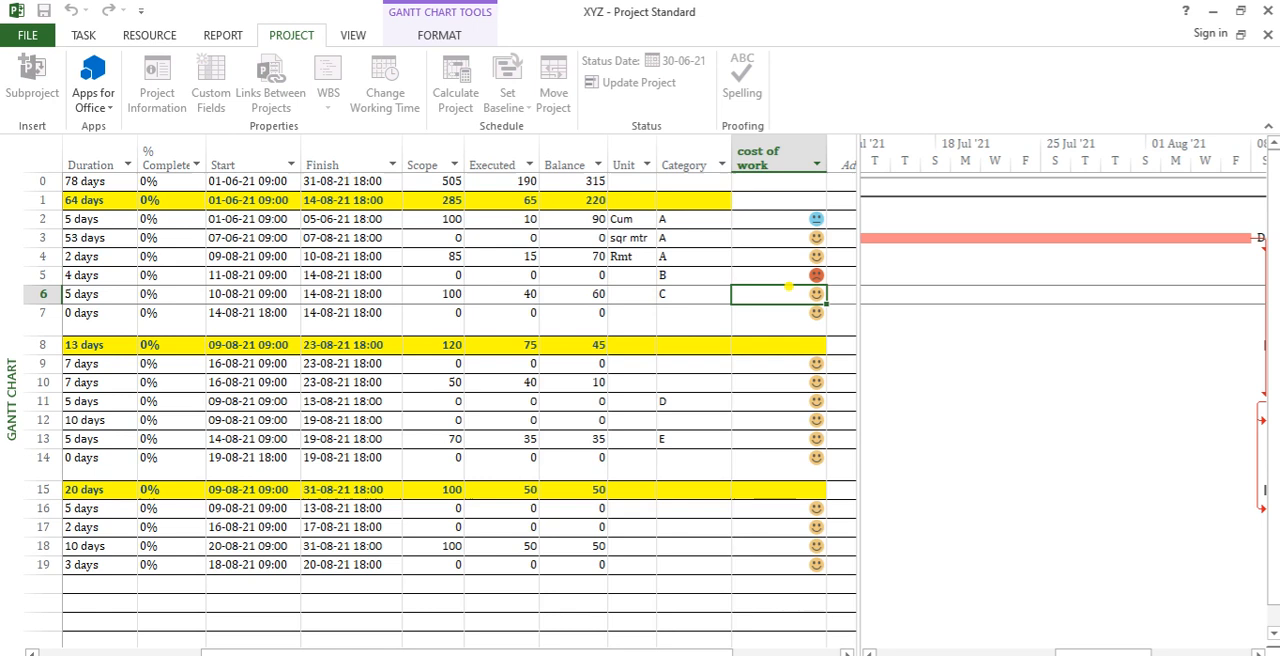
left_click(810, 400)
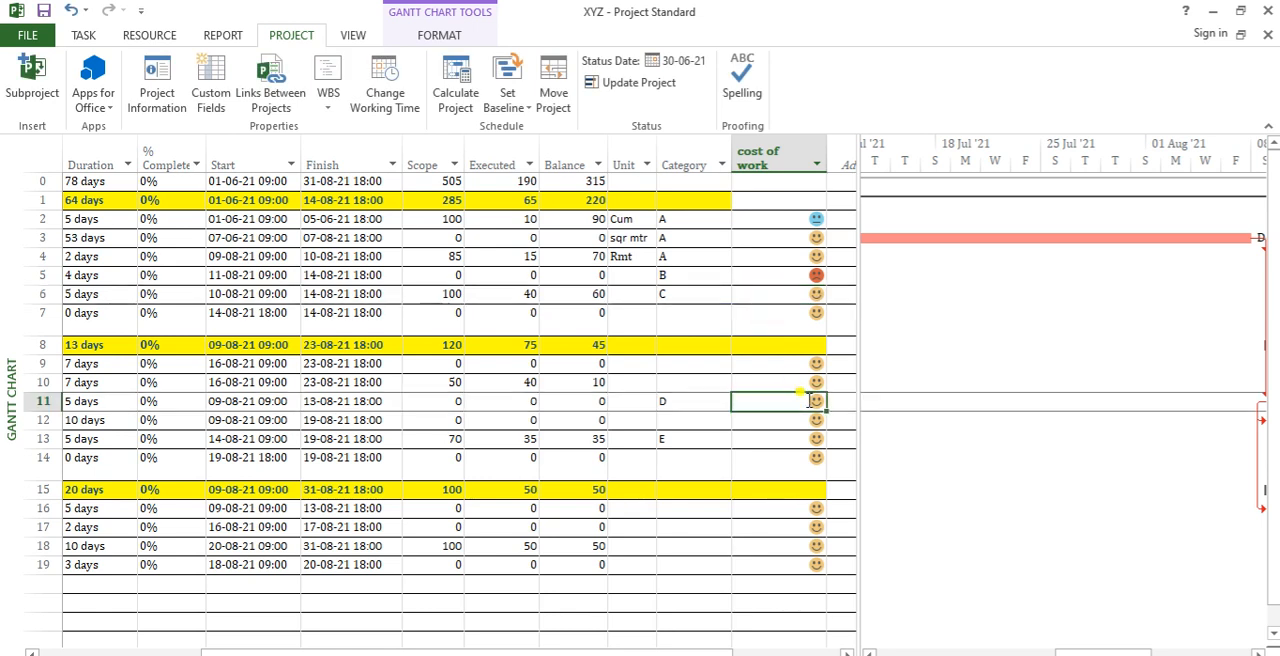
type("65000")
key("Return")
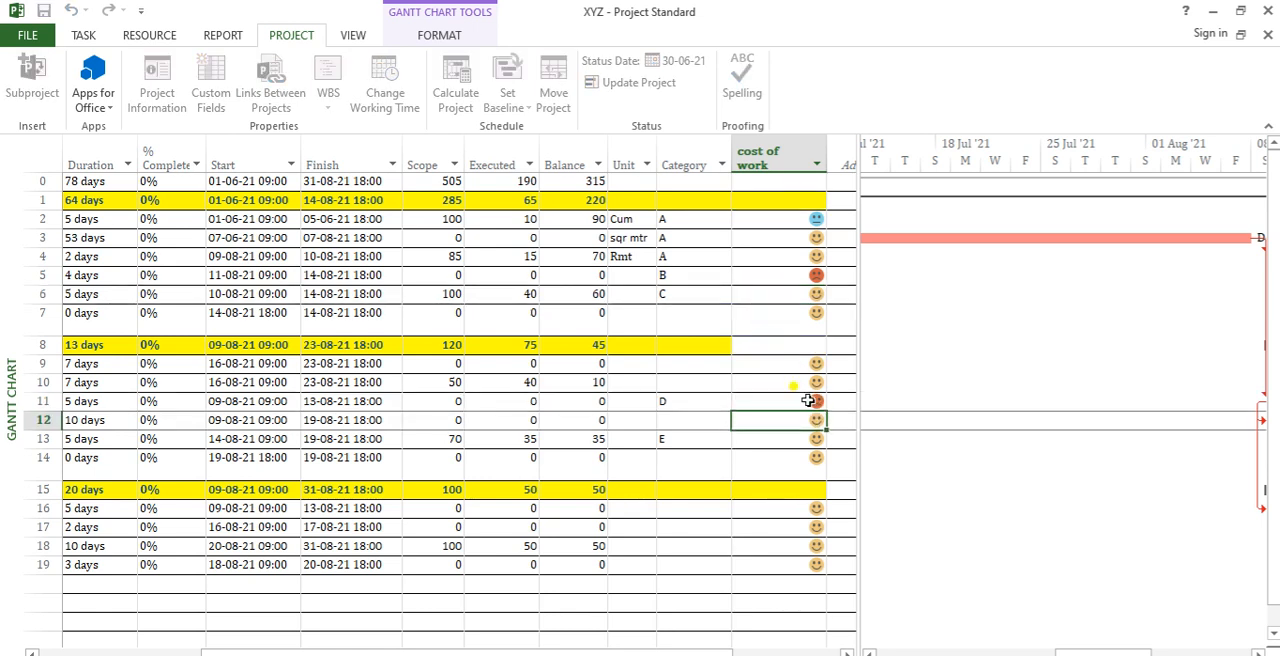
left_click(812, 545)
type("5000")
key("Return")
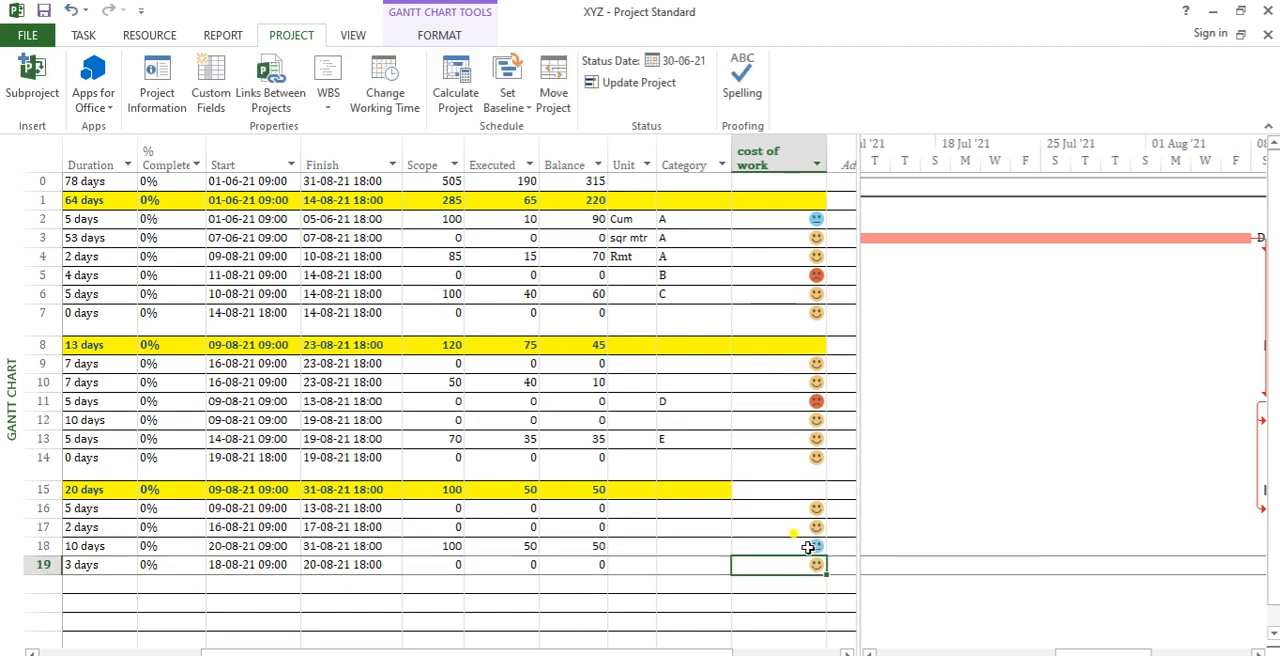
left_click_drag(784, 220, 805, 492)
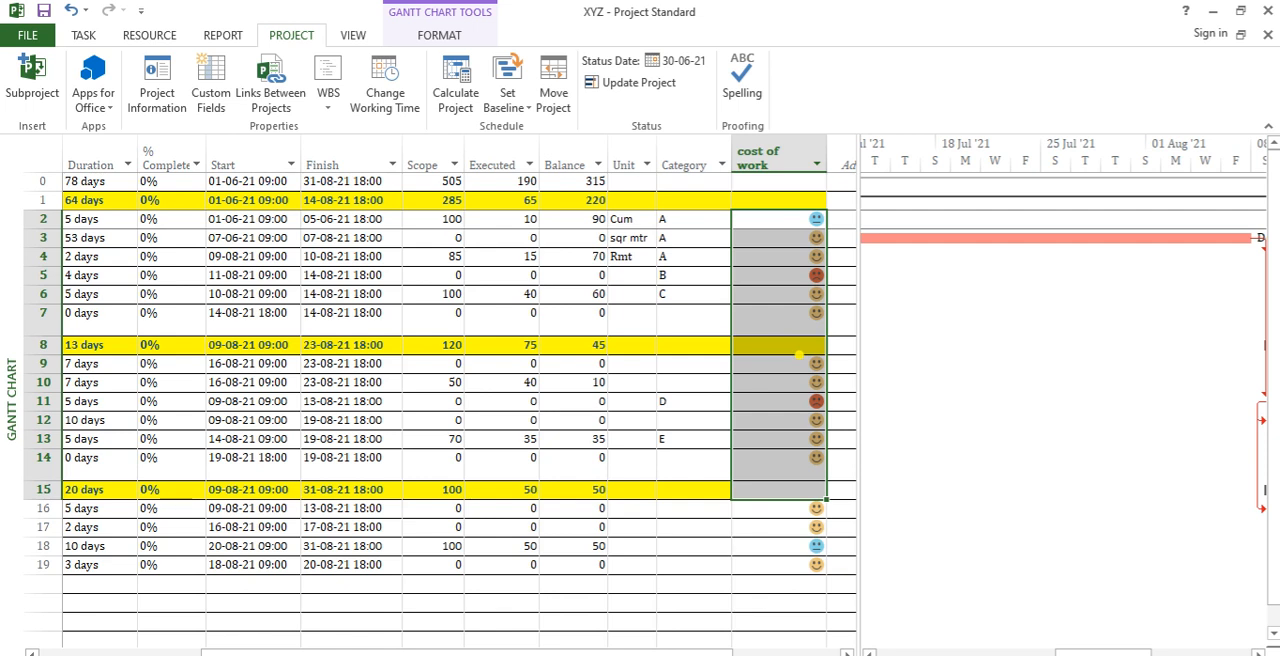
Step: Delete all three nonsummary row indicator tests from the cost of work field
left_click(776, 148)
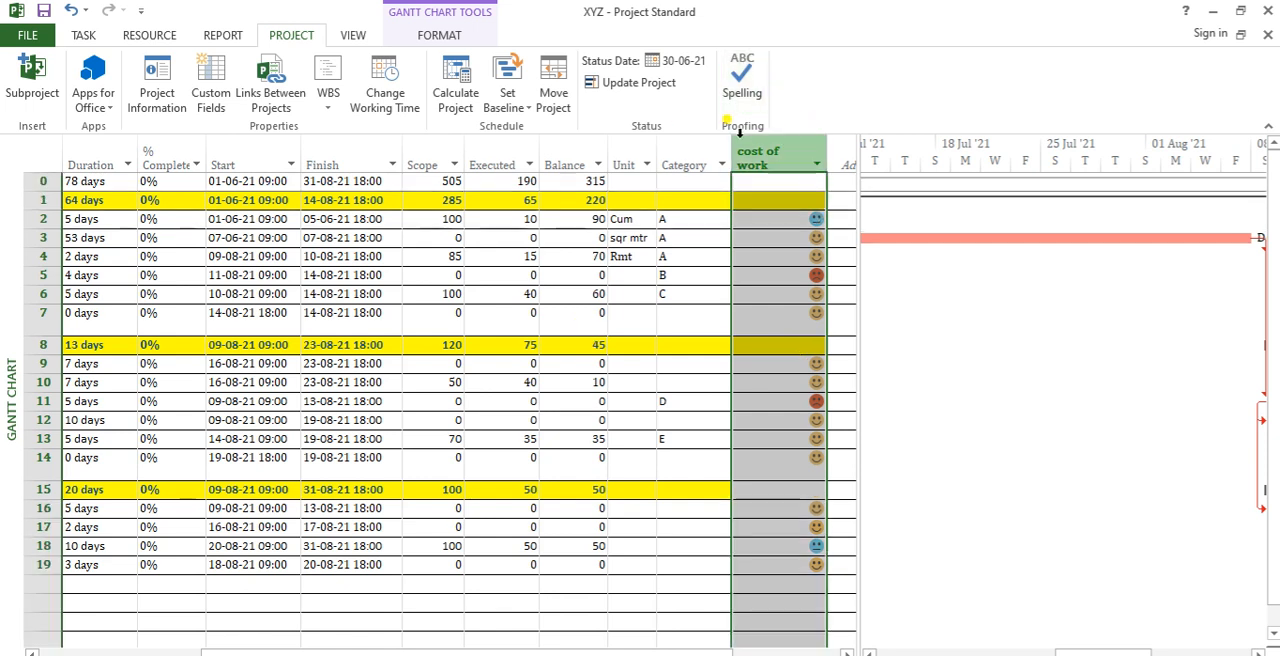
left_click(230, 104)
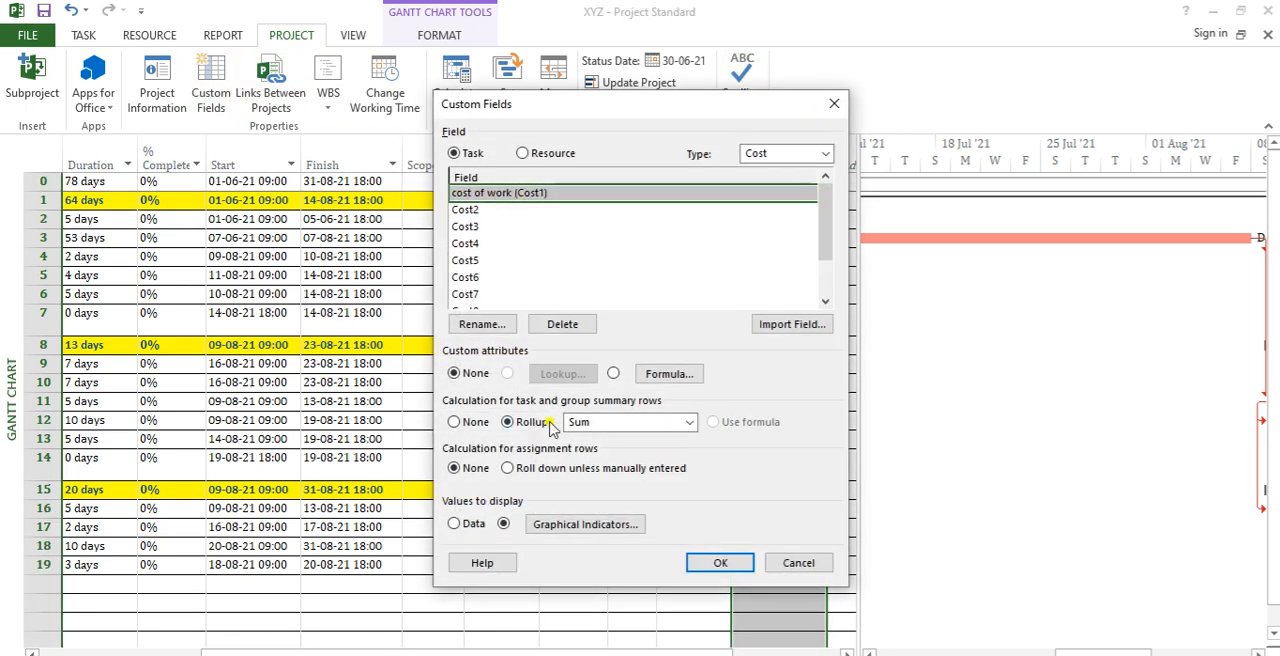
left_click(590, 524)
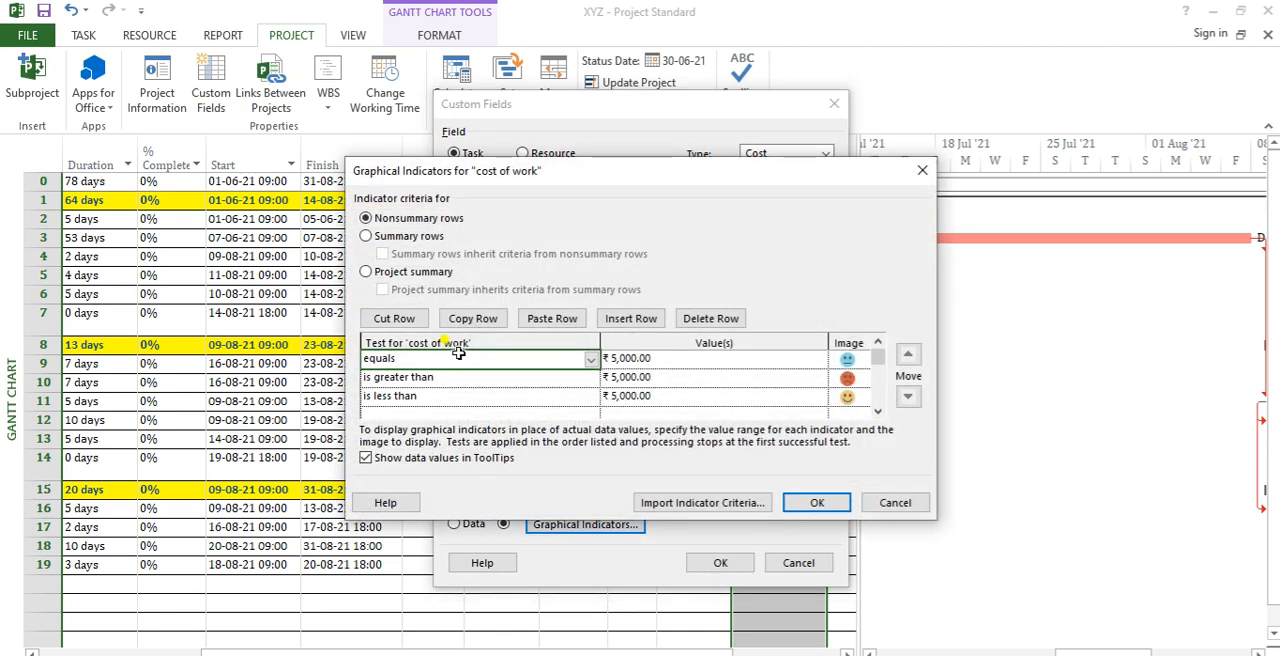
key("Delete")
key("Delete")
key("Delete")
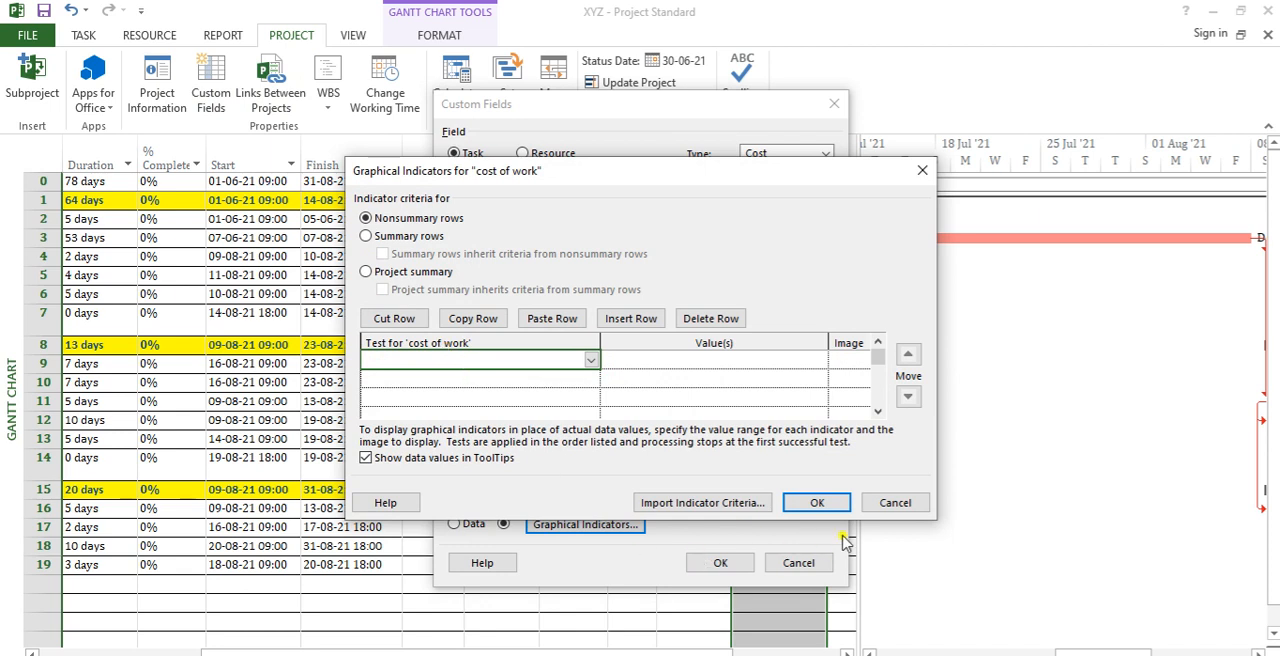
left_click(820, 502)
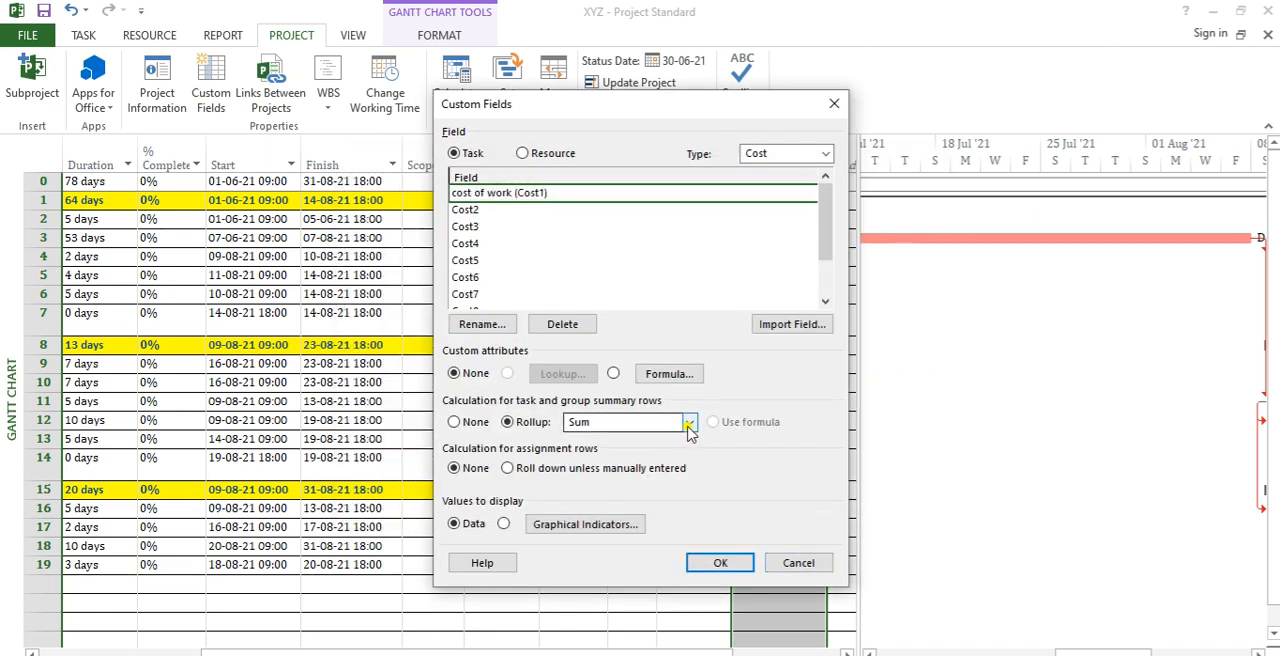
Step: Enable formula calculation for the cost of work field, accepting replacement of its existing data
left_click(612, 374)
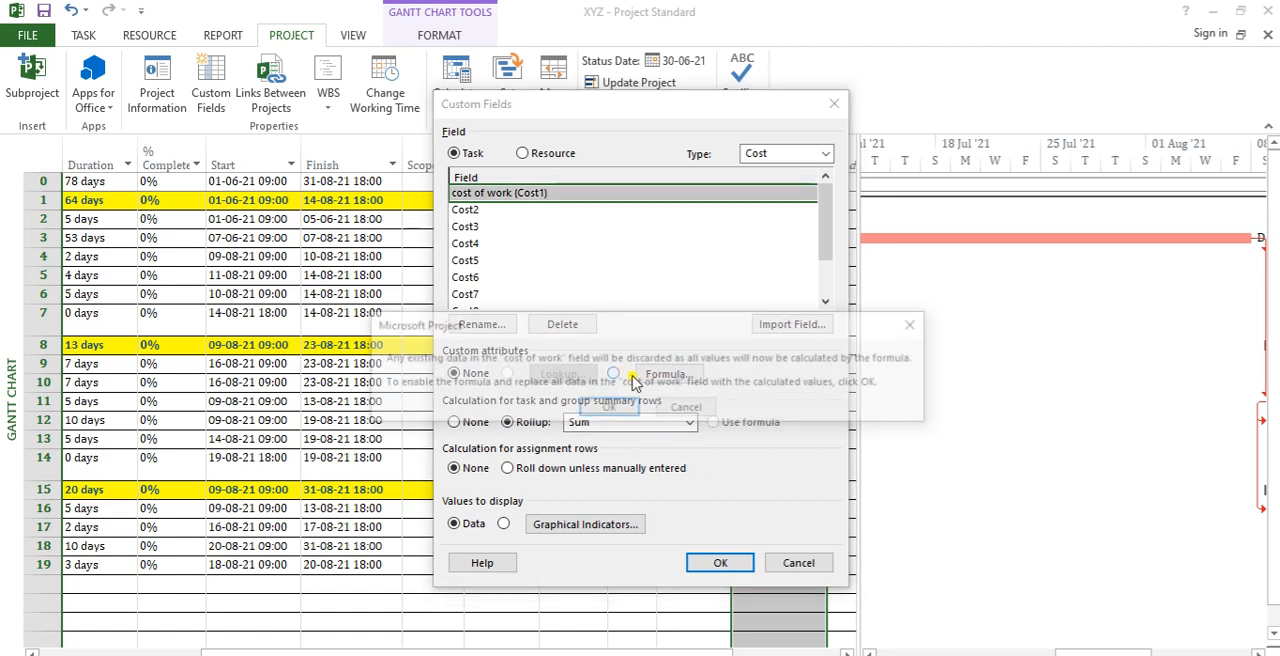
left_click(922, 326)
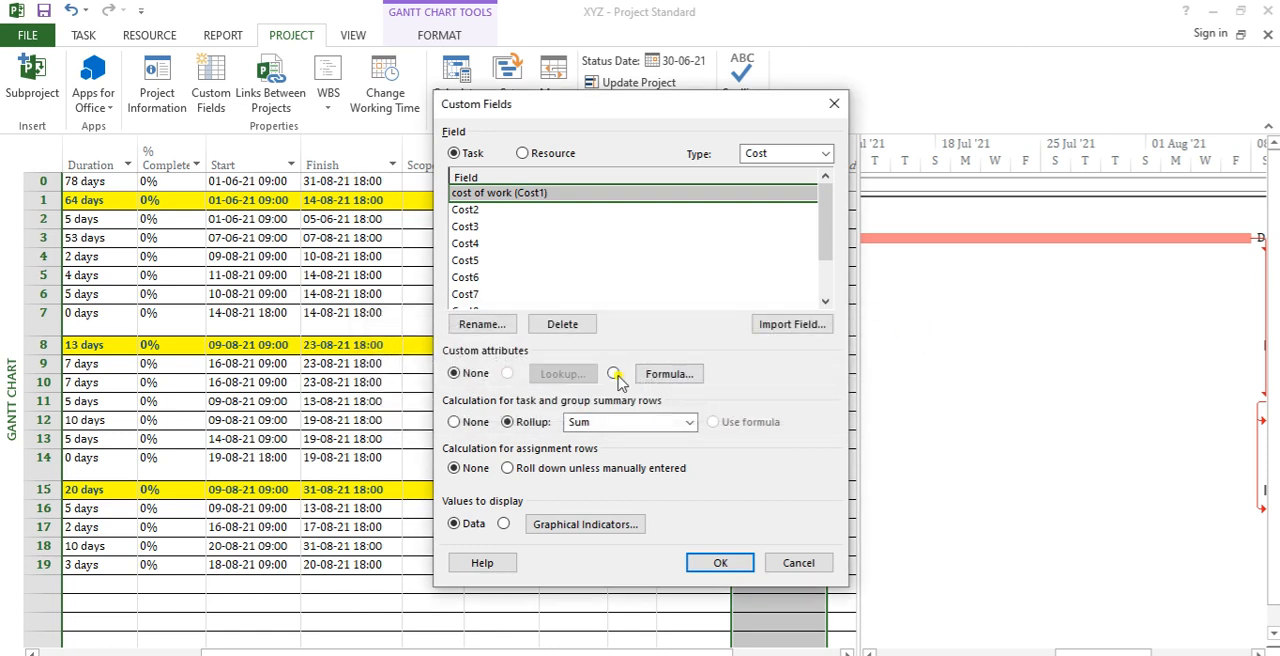
left_click(612, 374)
key("Return")
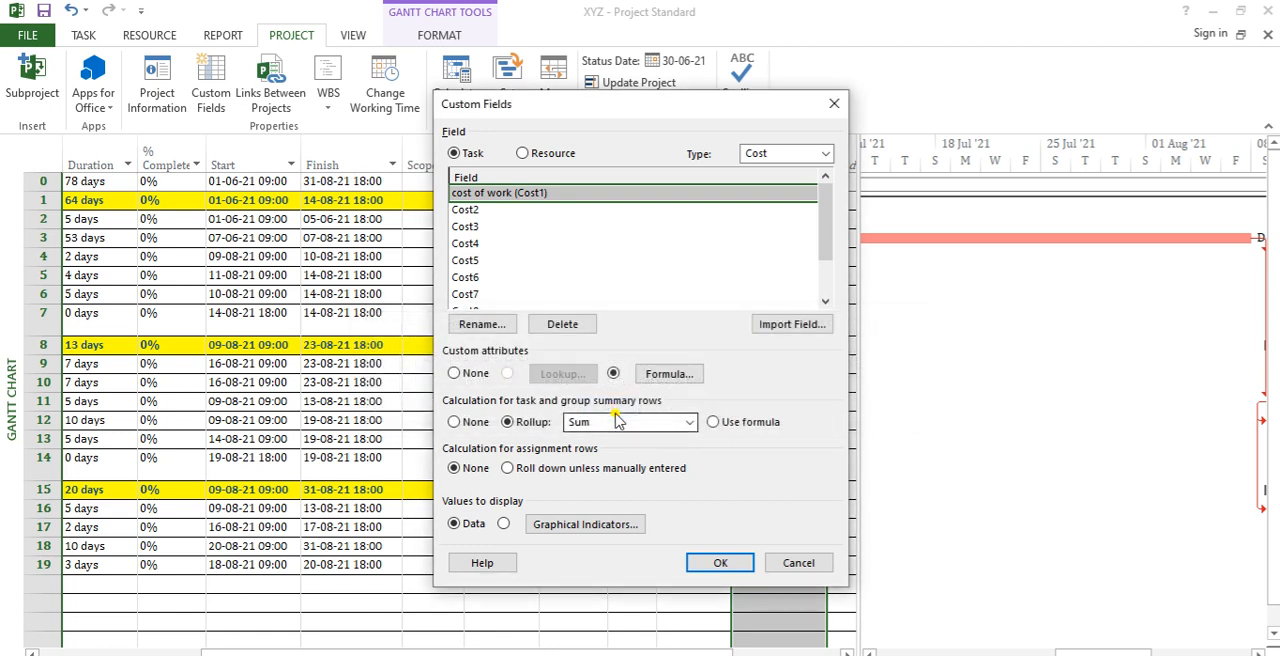
Step: Examine the formula import, function and field insertion options for cost of work, then leave the formula empty and close the custom field settings
left_click(669, 374)
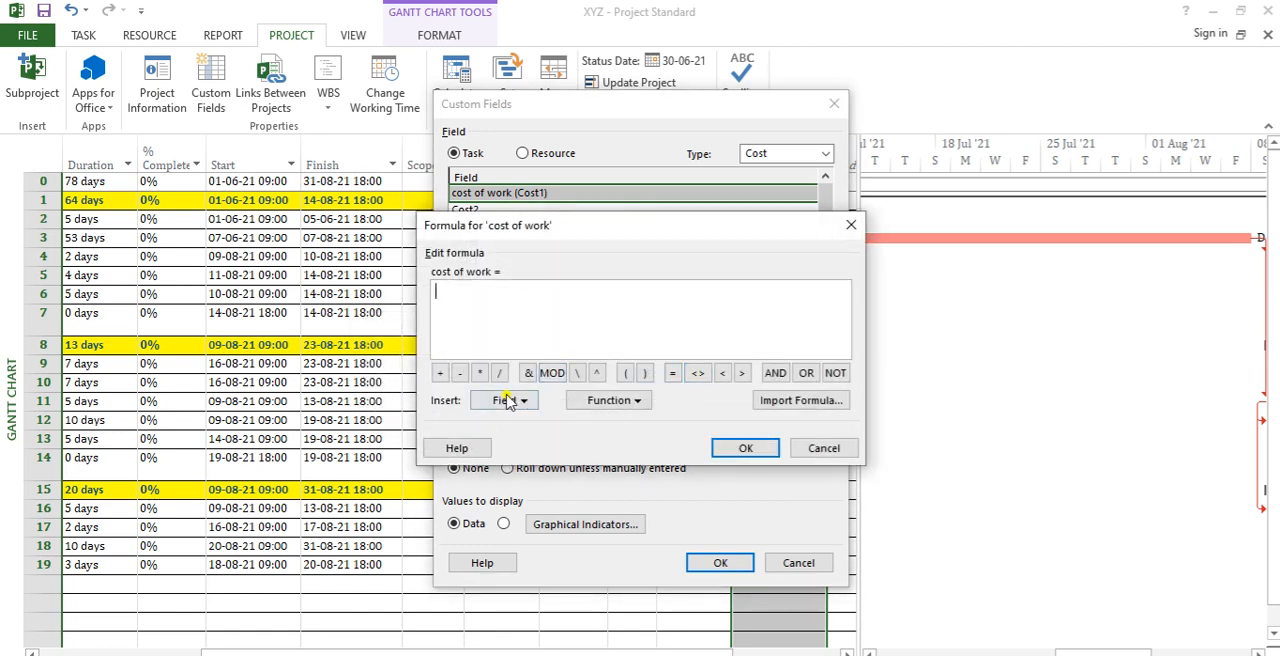
left_click(832, 402)
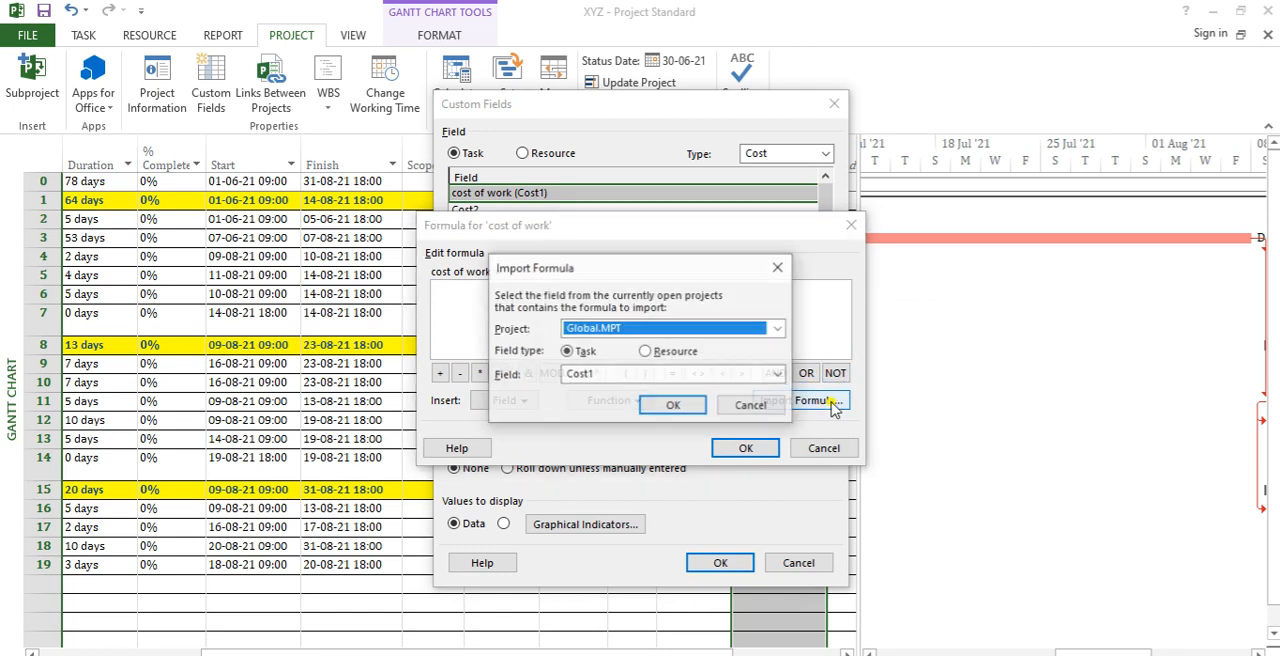
left_click(779, 267)
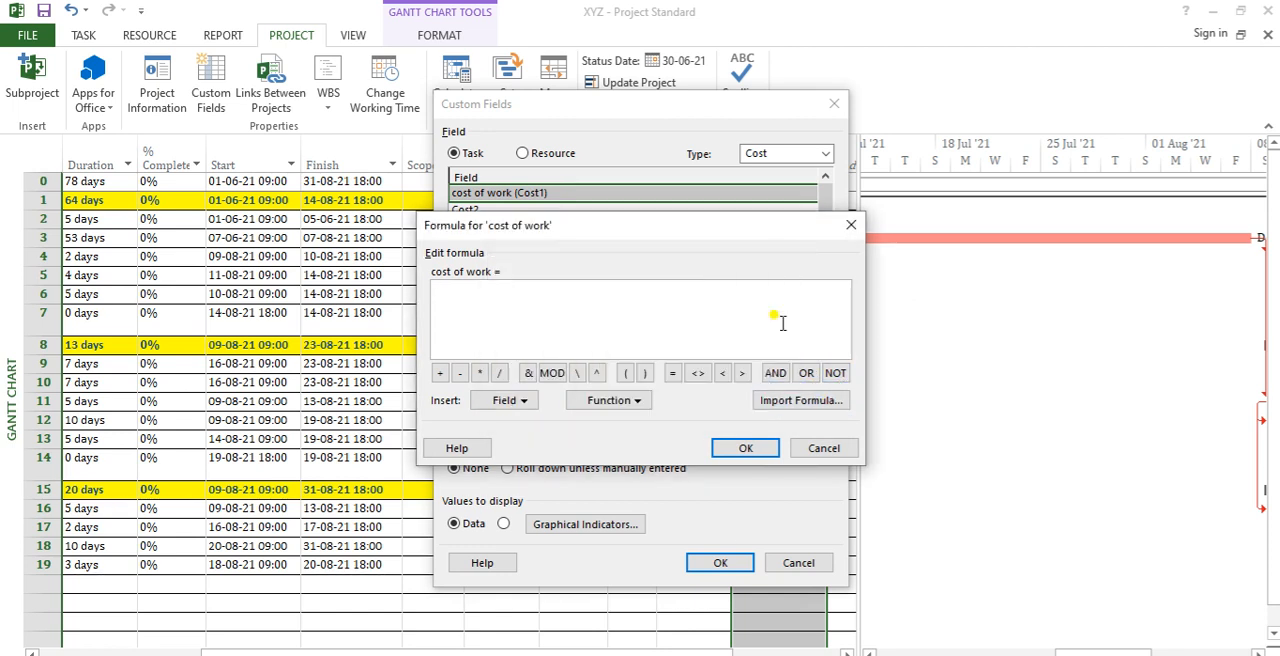
left_click(640, 401)
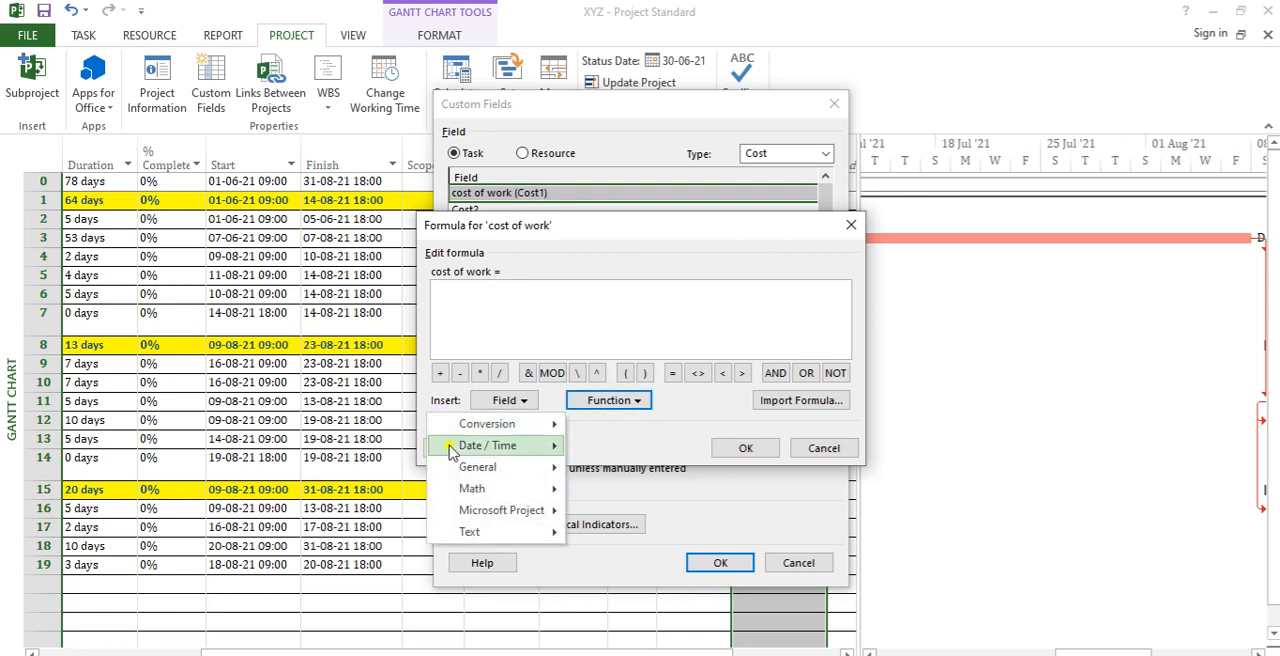
left_click(666, 444)
left_click(535, 401)
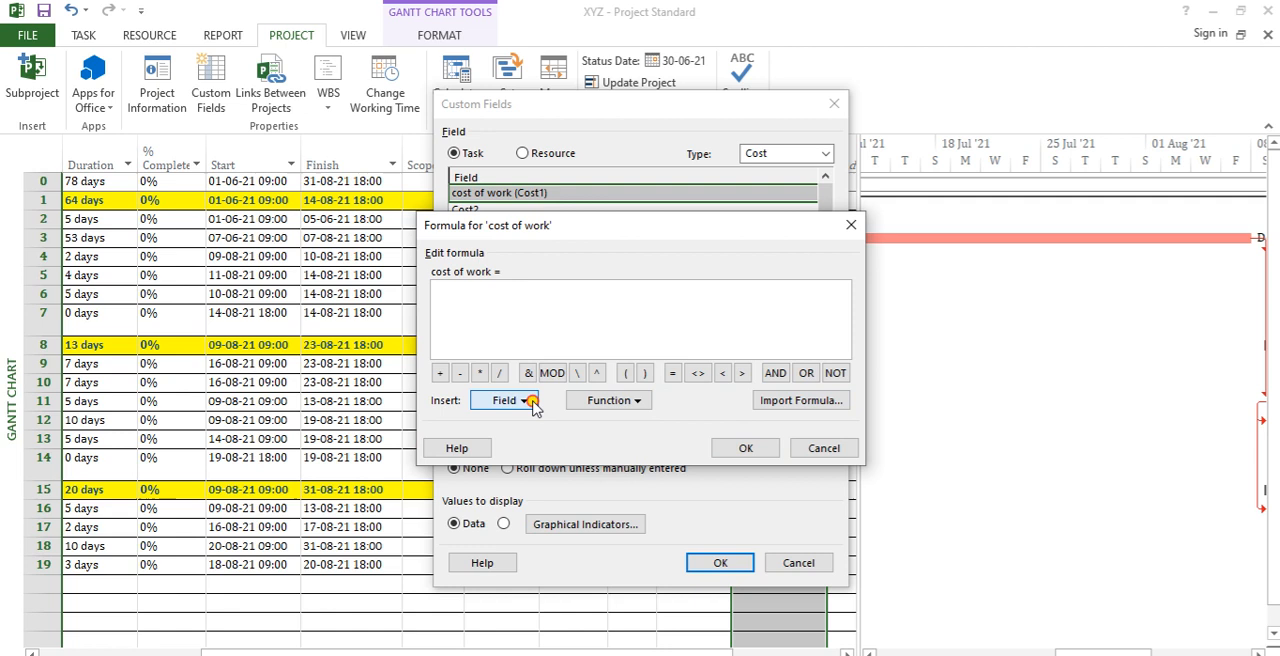
left_click(633, 445)
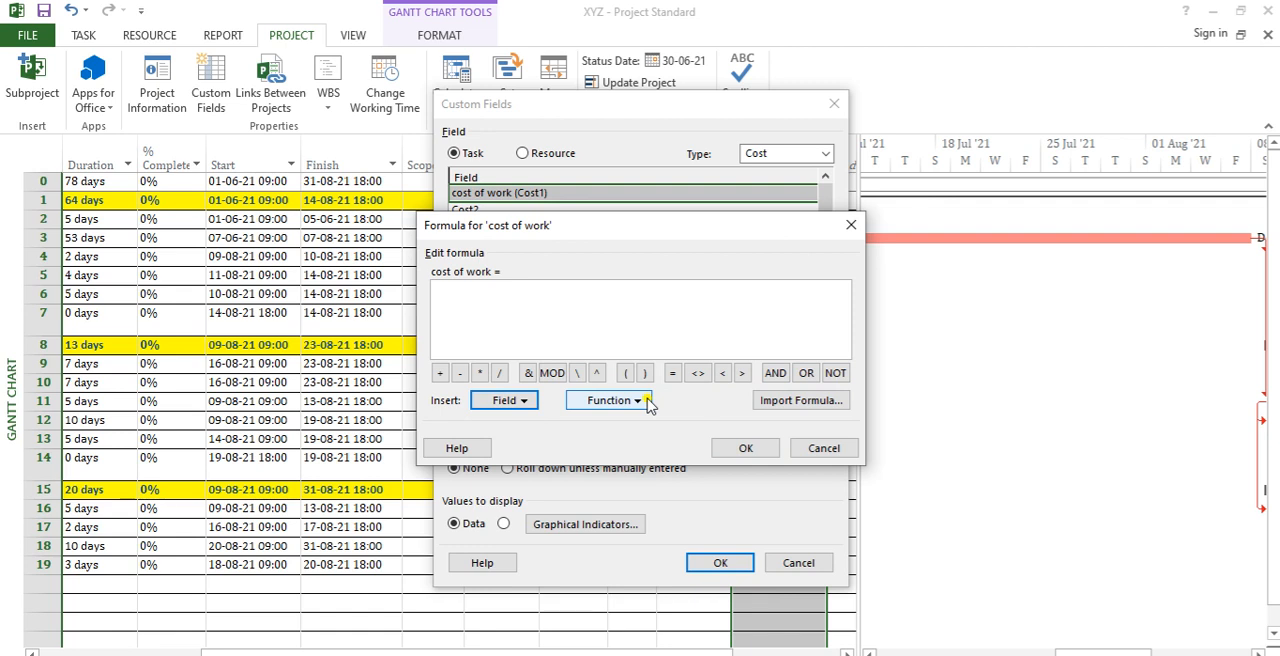
left_click(745, 449)
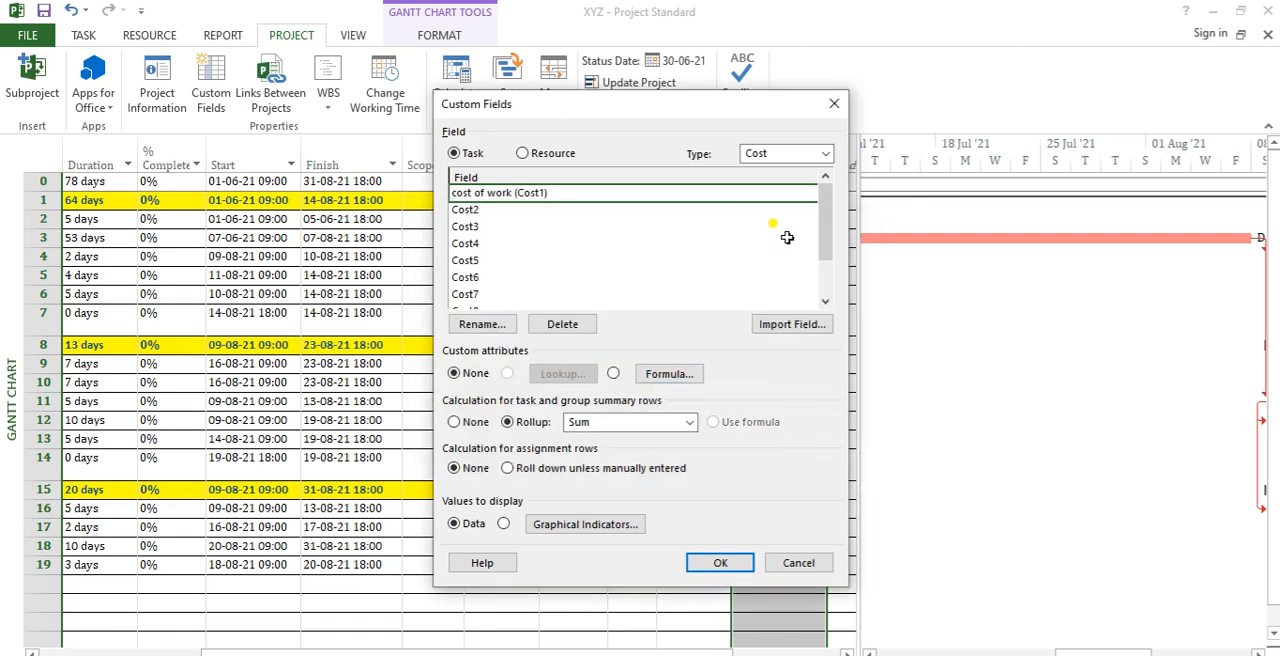
left_click_drag(765, 122, 751, 180)
left_click(822, 160)
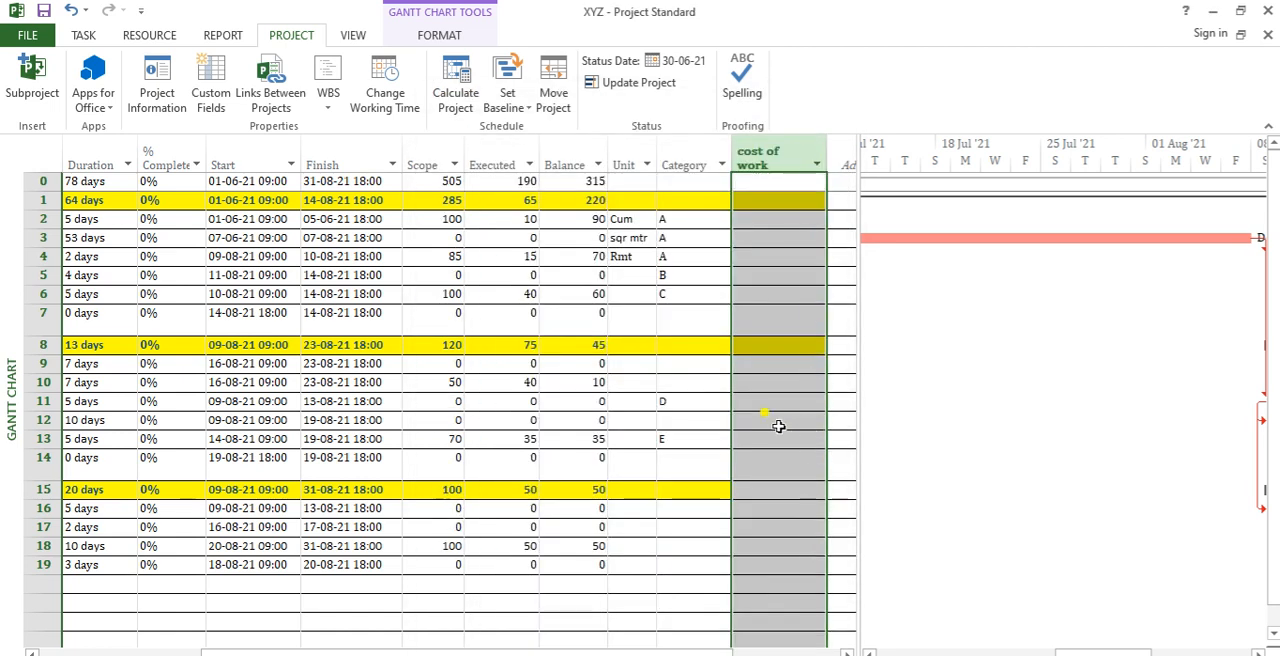